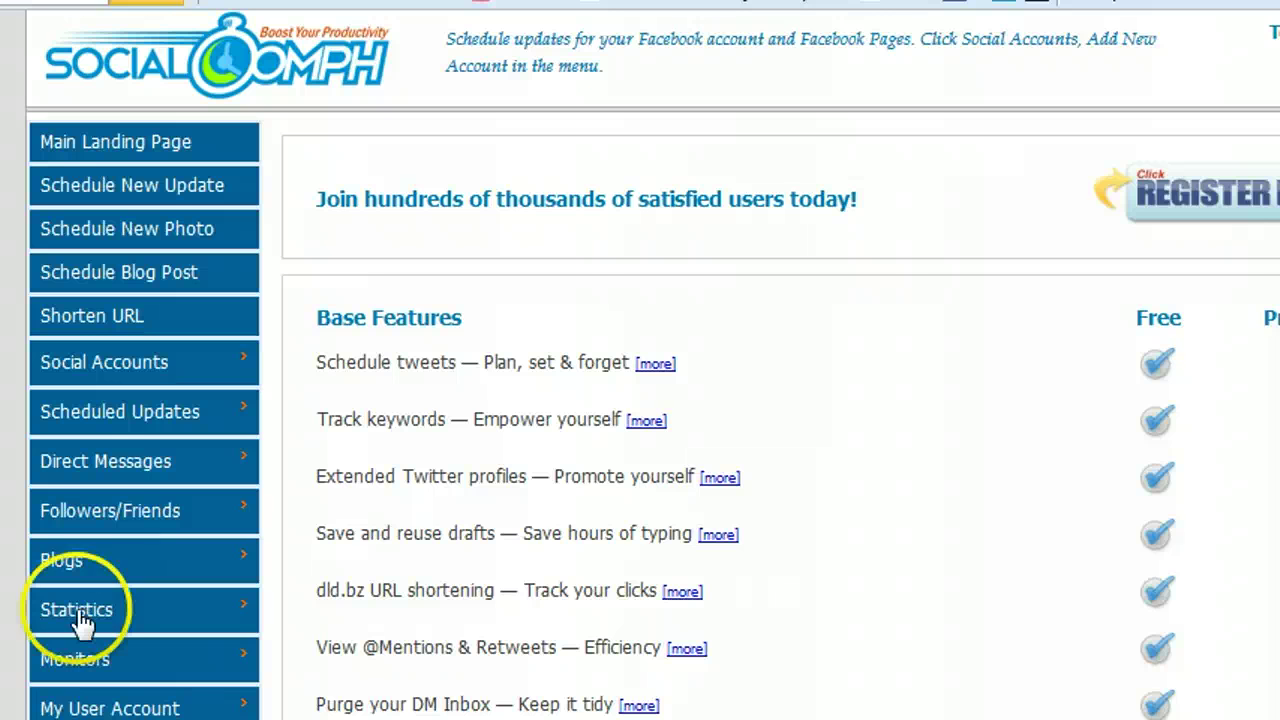
Open the form for scheduling a new update from the scheduled updates options
mouse_move(148, 366)
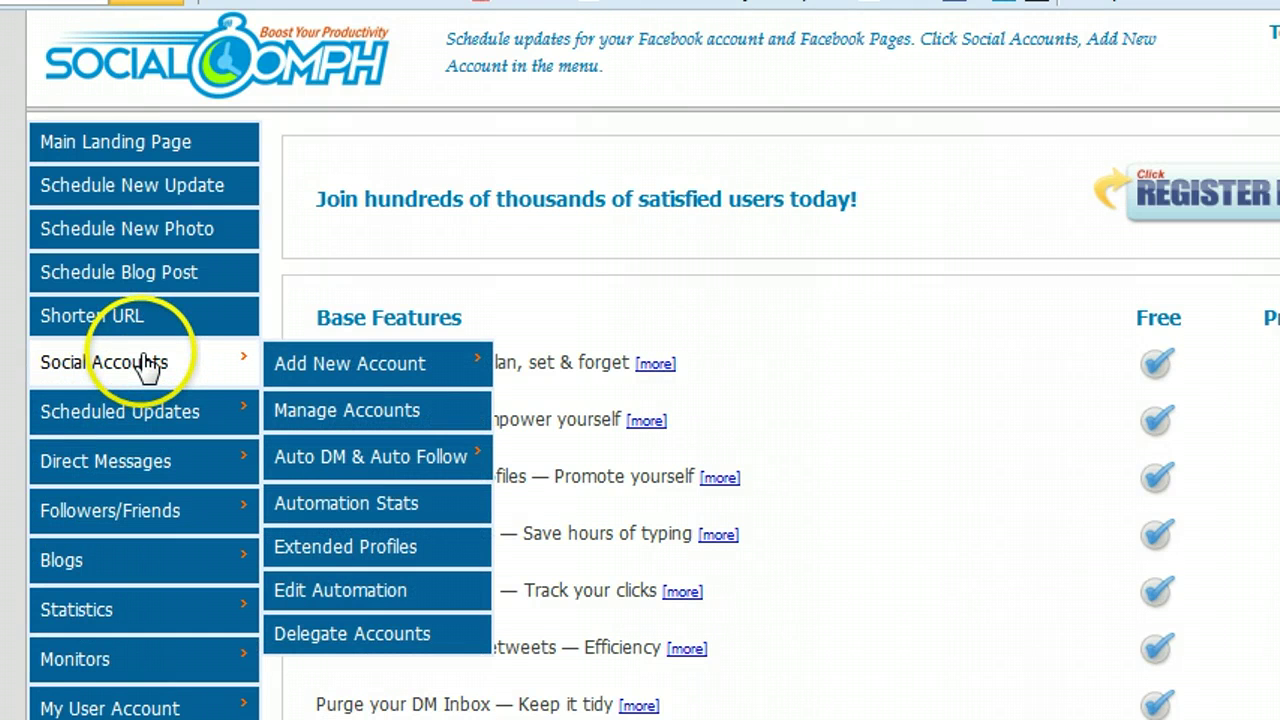
mouse_move(309, 363)
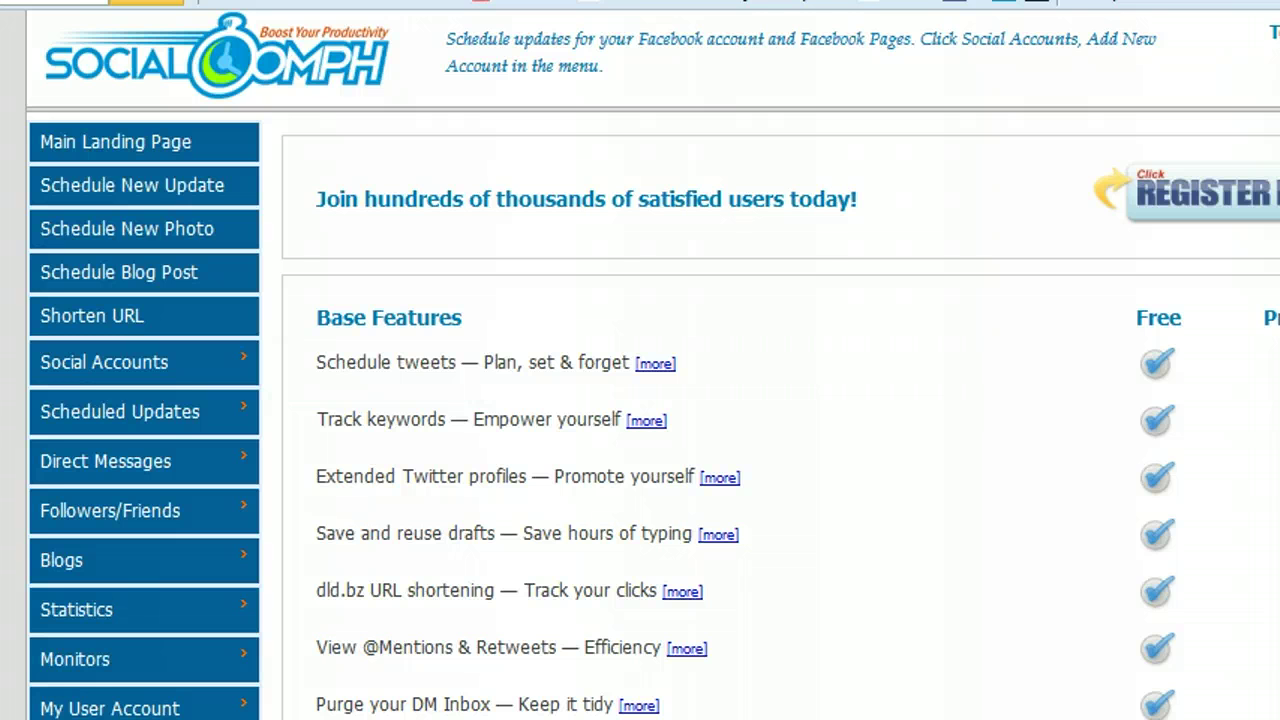
mouse_move(25, 362)
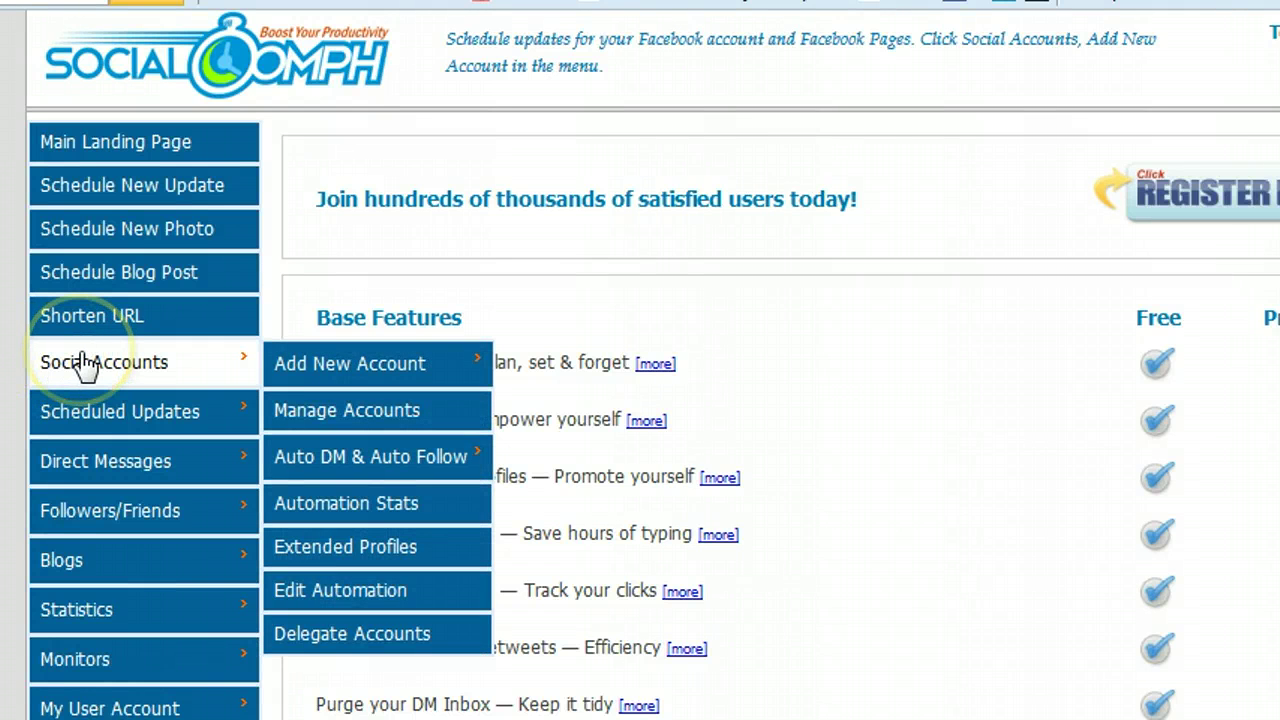
mouse_move(75, 426)
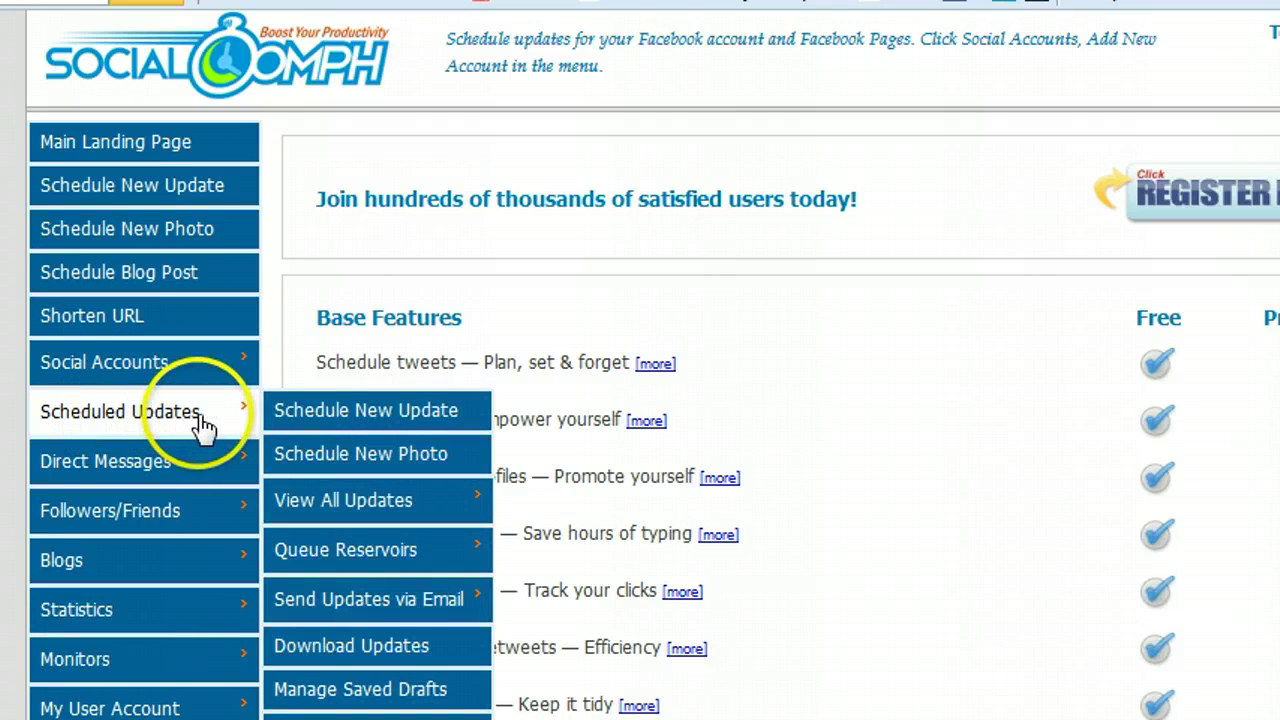
click(315, 421)
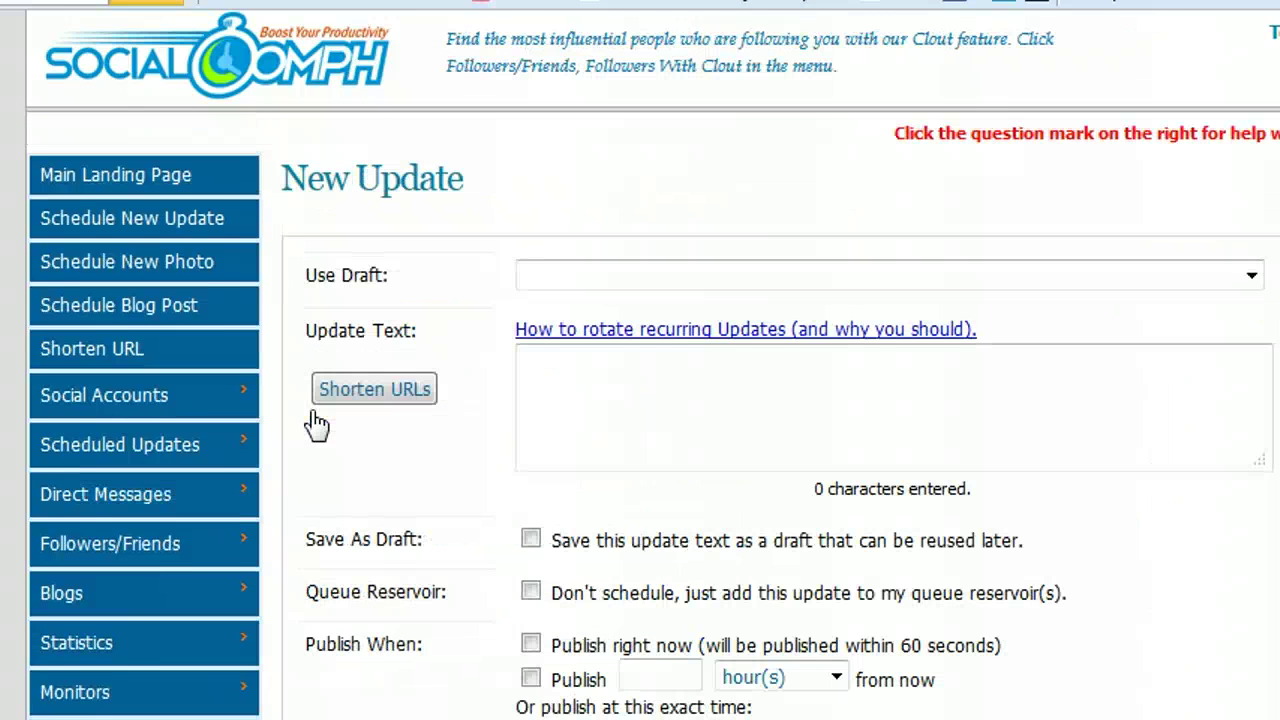
Look over the new update form's draft, update text, publishing time, recurrence and account options
mouse_move(150, 595)
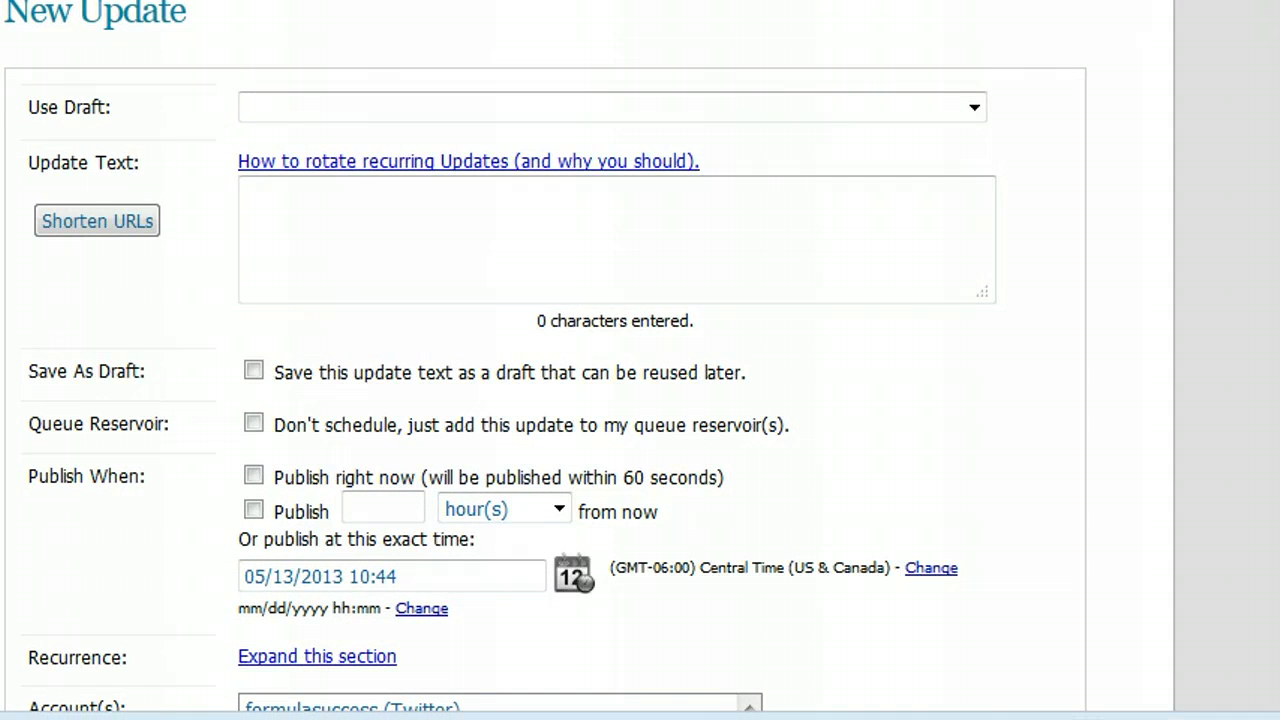
scroll(546, 360, down, 2)
scroll(546, 360, up, 1)
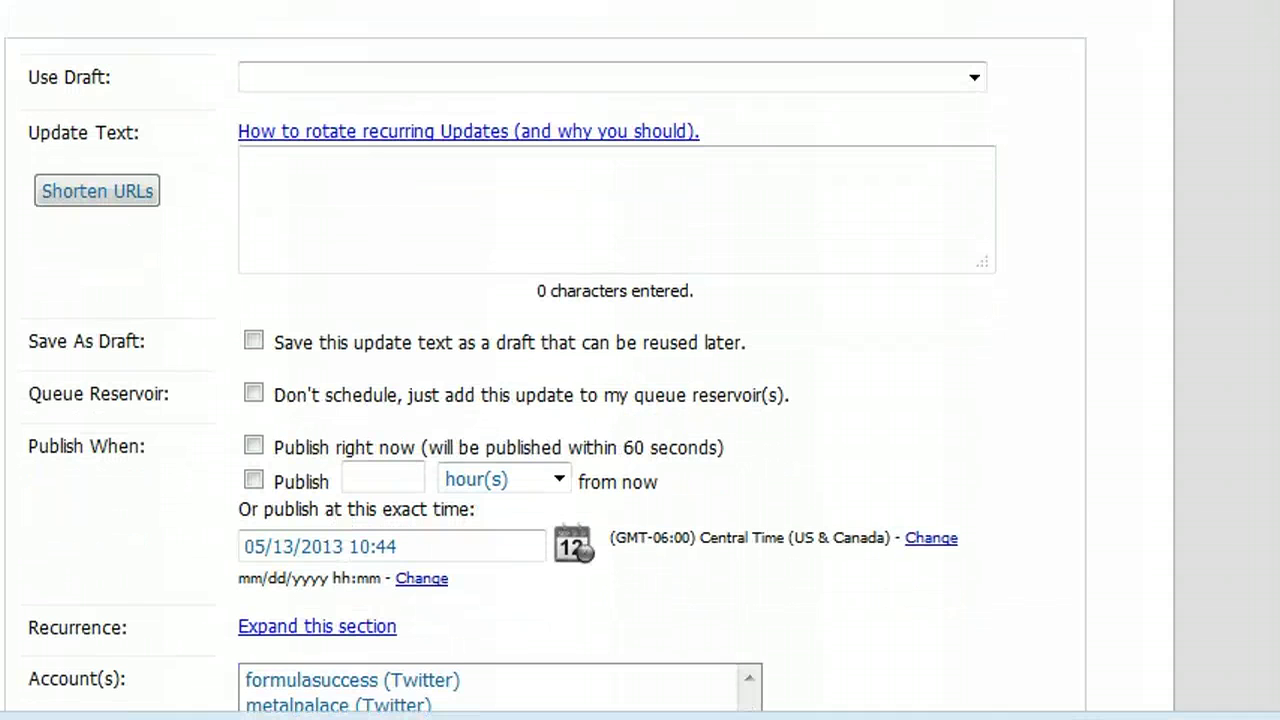
scroll(546, 360, up, 1)
scroll(546, 360, down, 2)
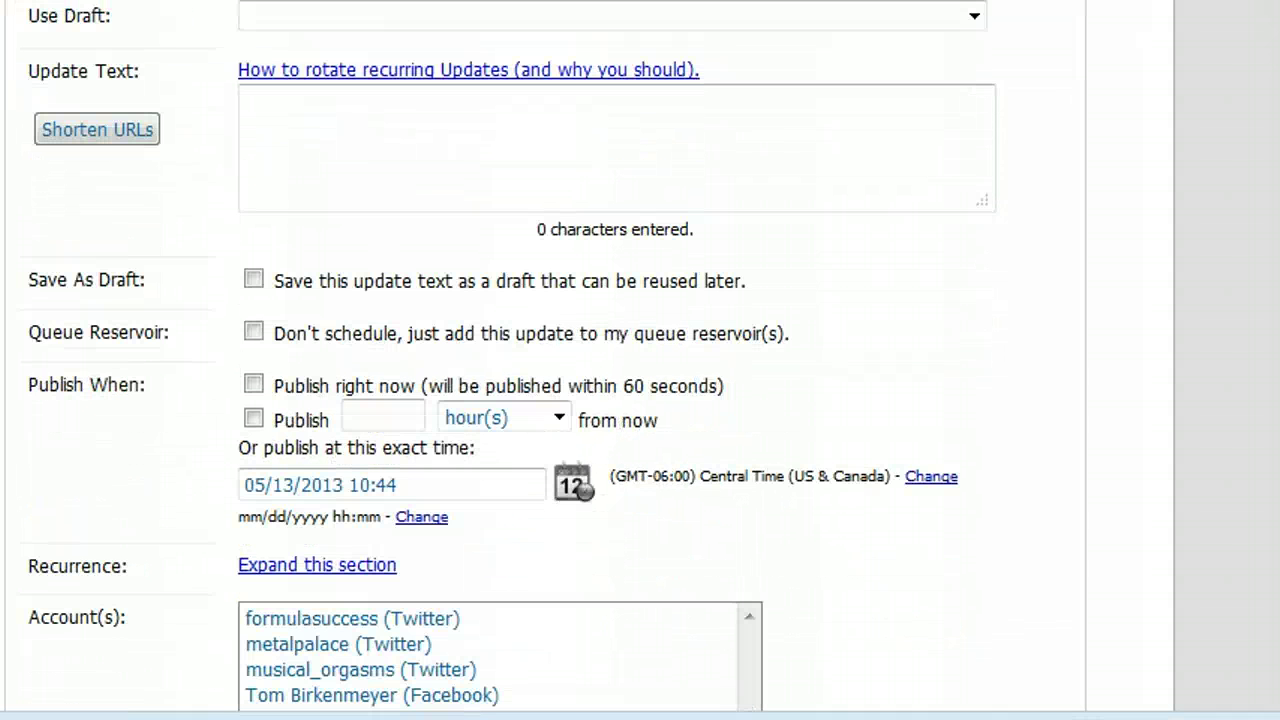
click(1099, 280)
click(988, 134)
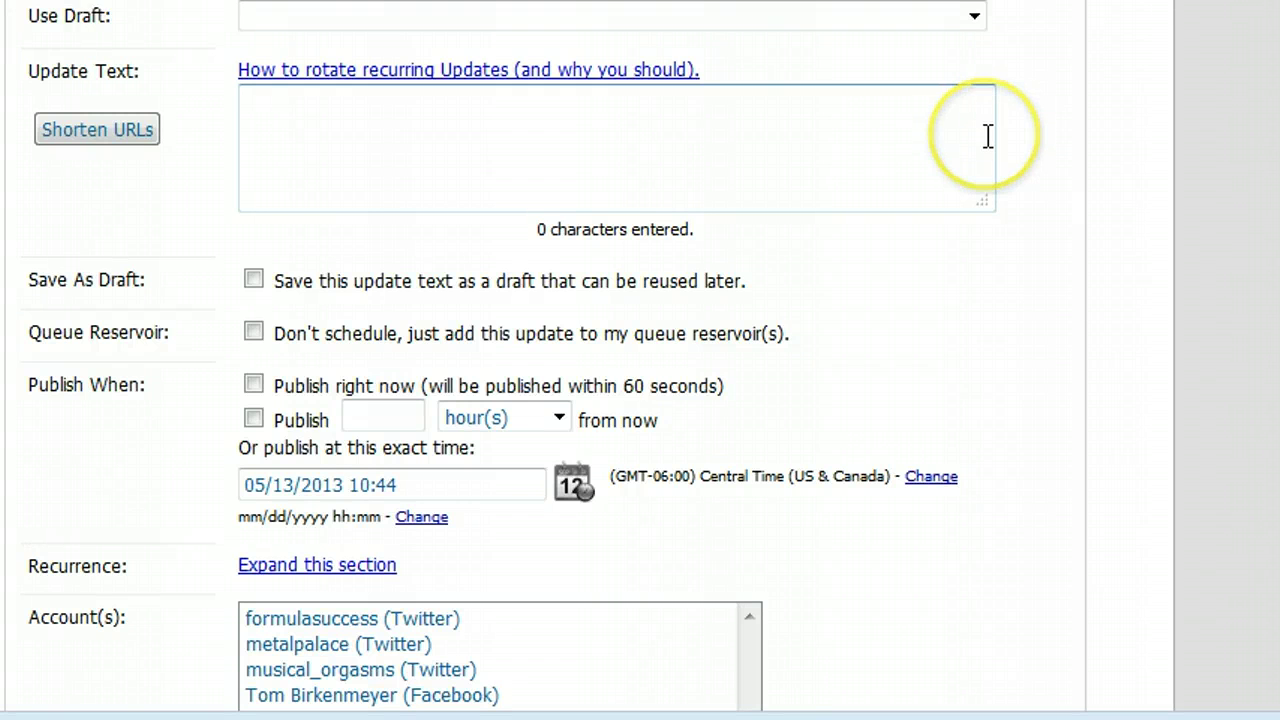
click(974, 18)
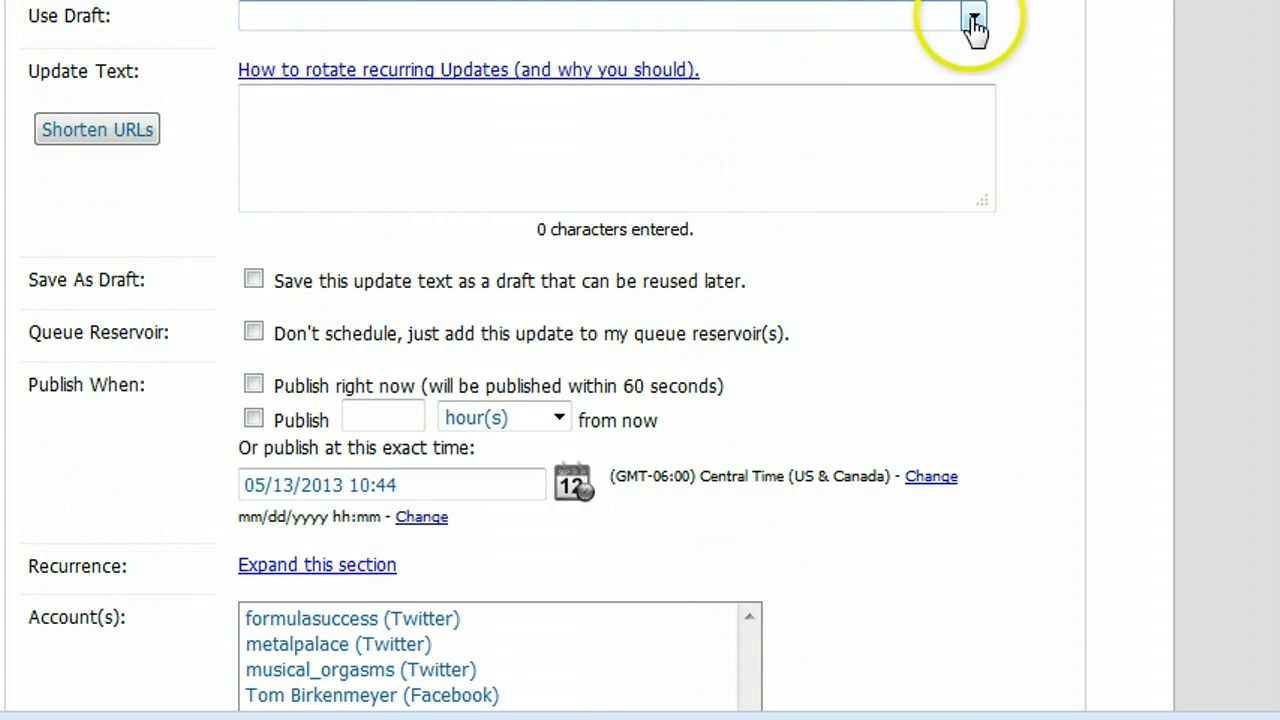
click(808, 140)
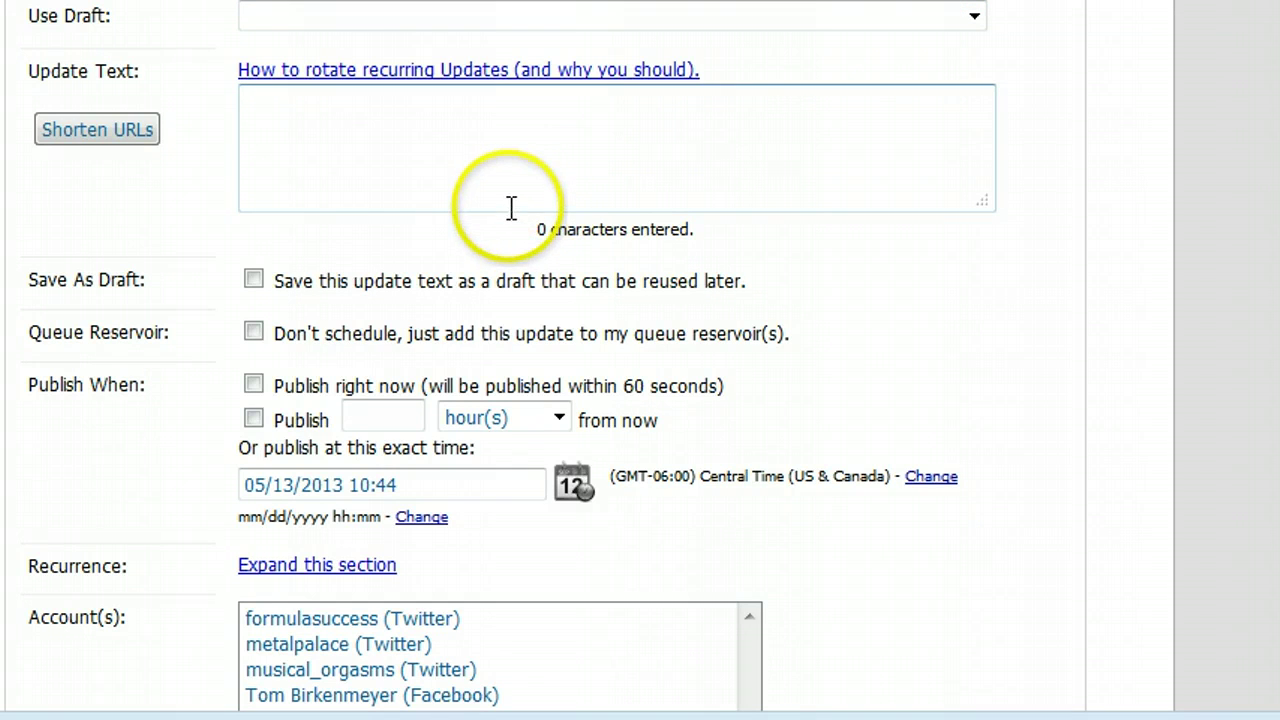
Copy the question "What is your first memory from childhood?" from facebook.txt in Notepad into the update text
click(433, 148)
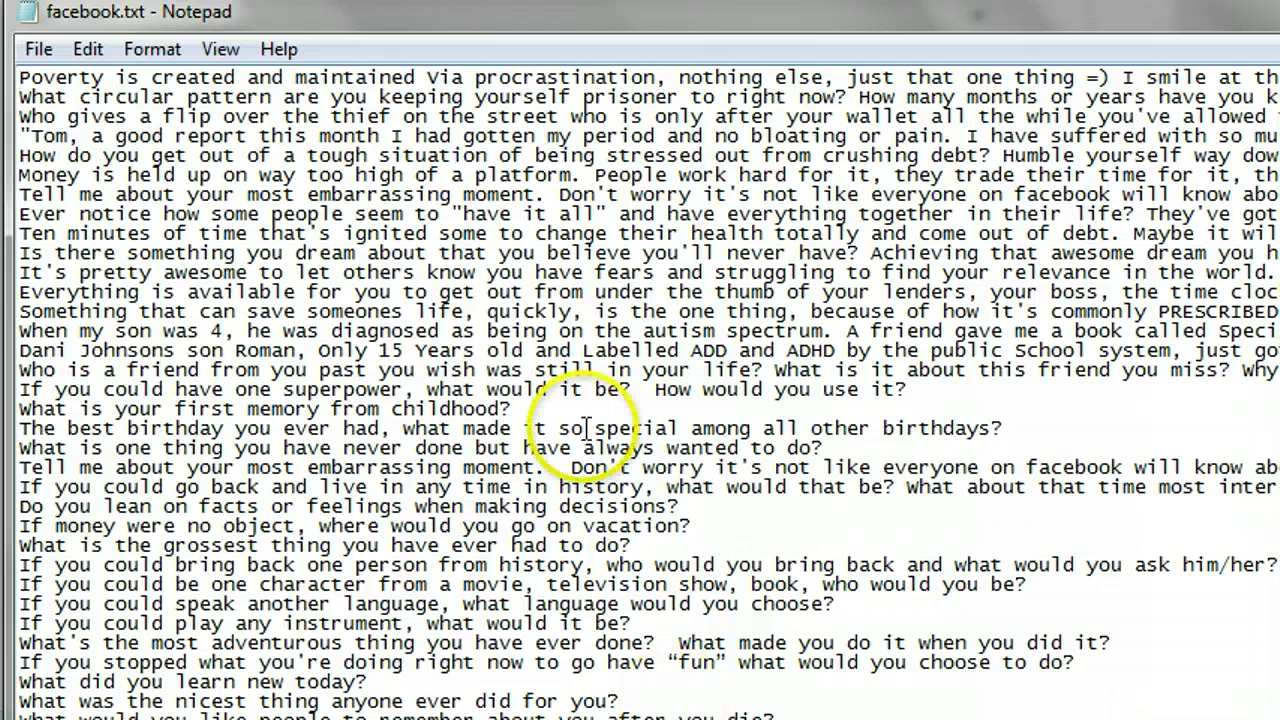
drag(512, 409, 20, 410)
key(ctrl+c)
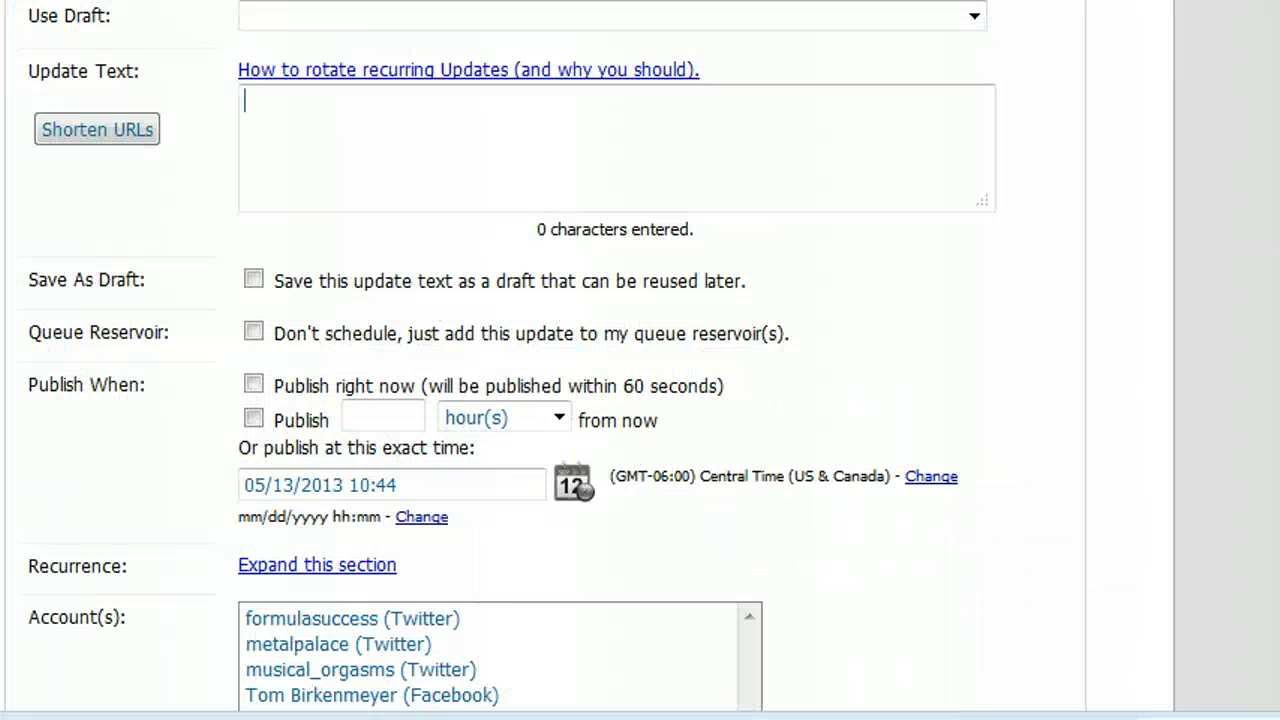
click(406, 200)
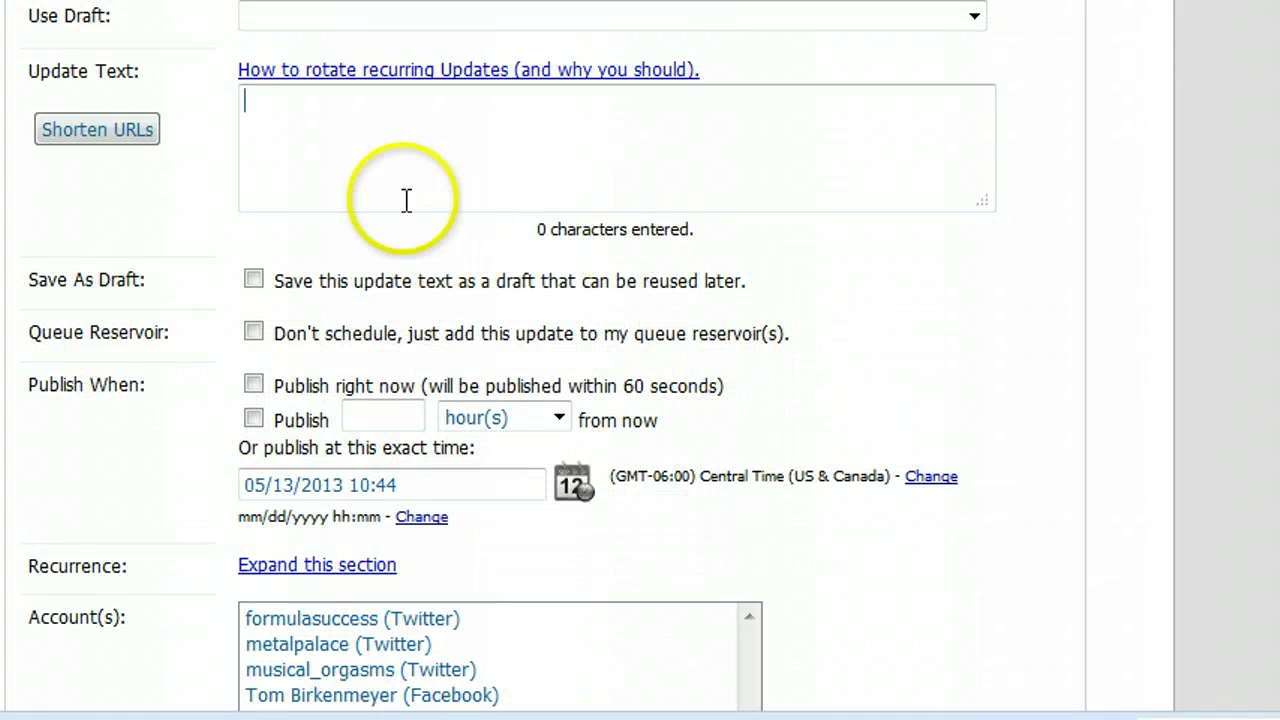
key(ctrl+v)
click(357, 130)
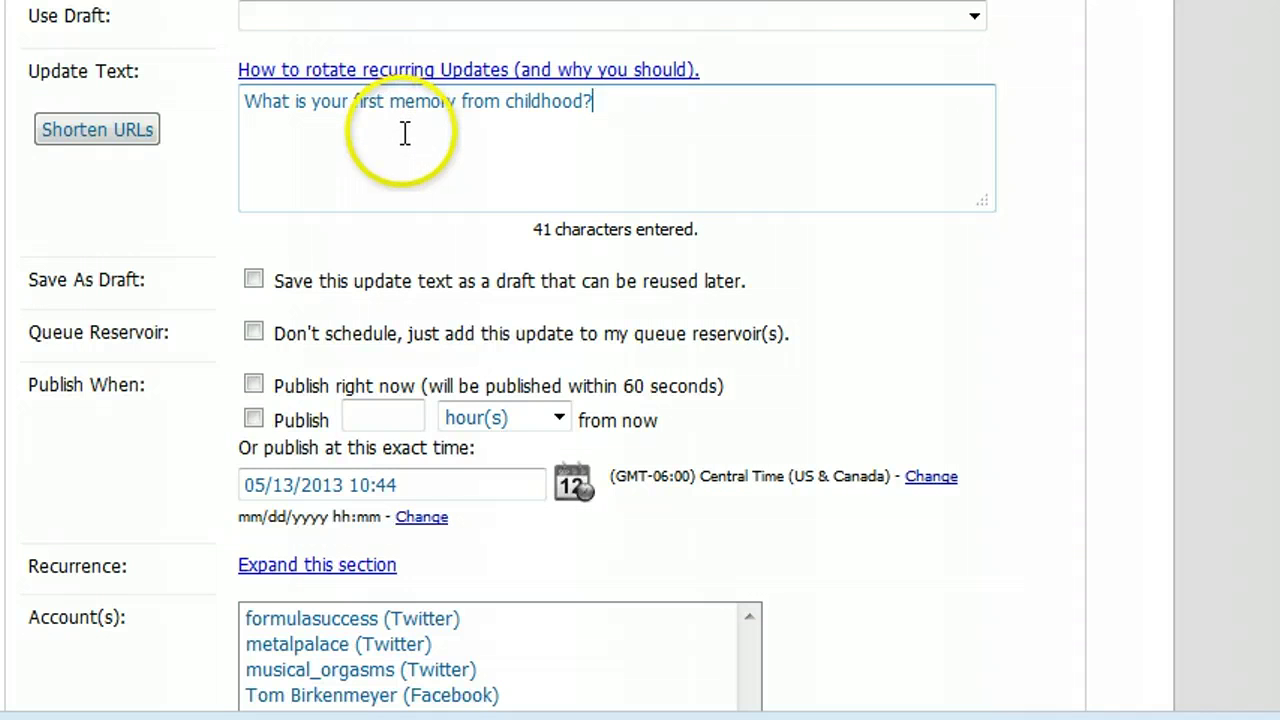
Schedule the update to be published 1 hour from now
click(253, 418)
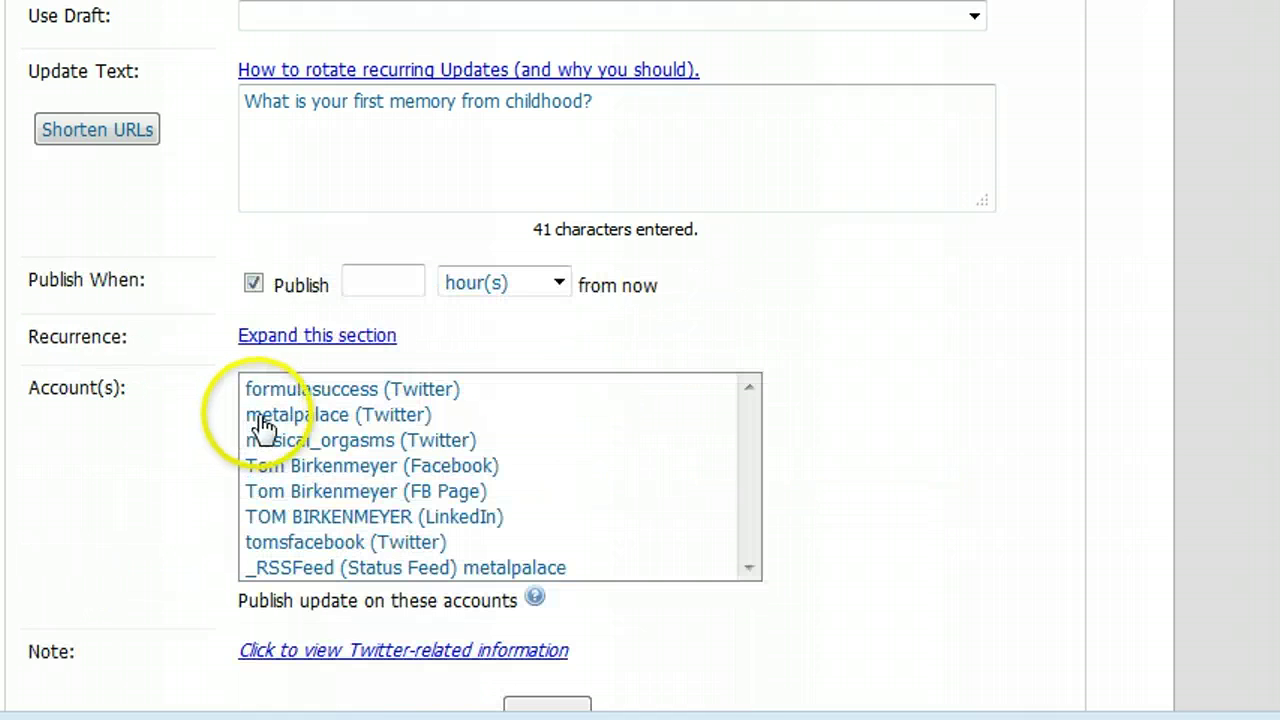
click(368, 276)
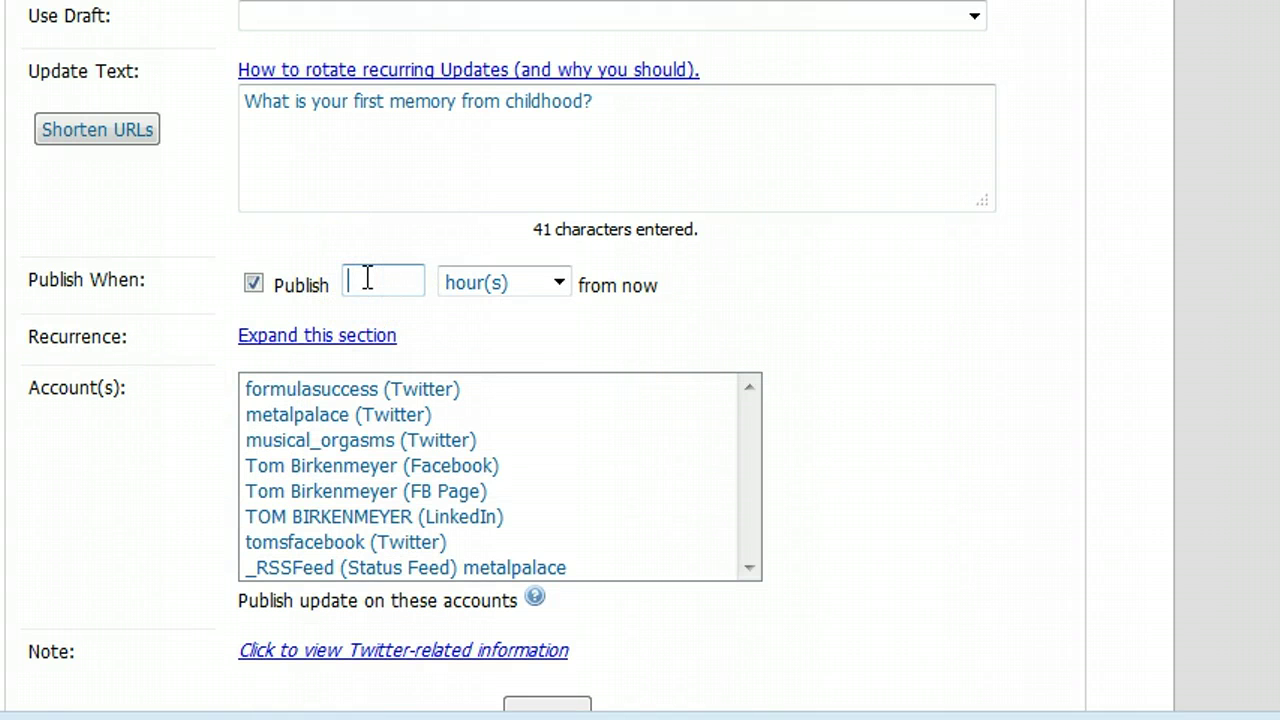
click(560, 284)
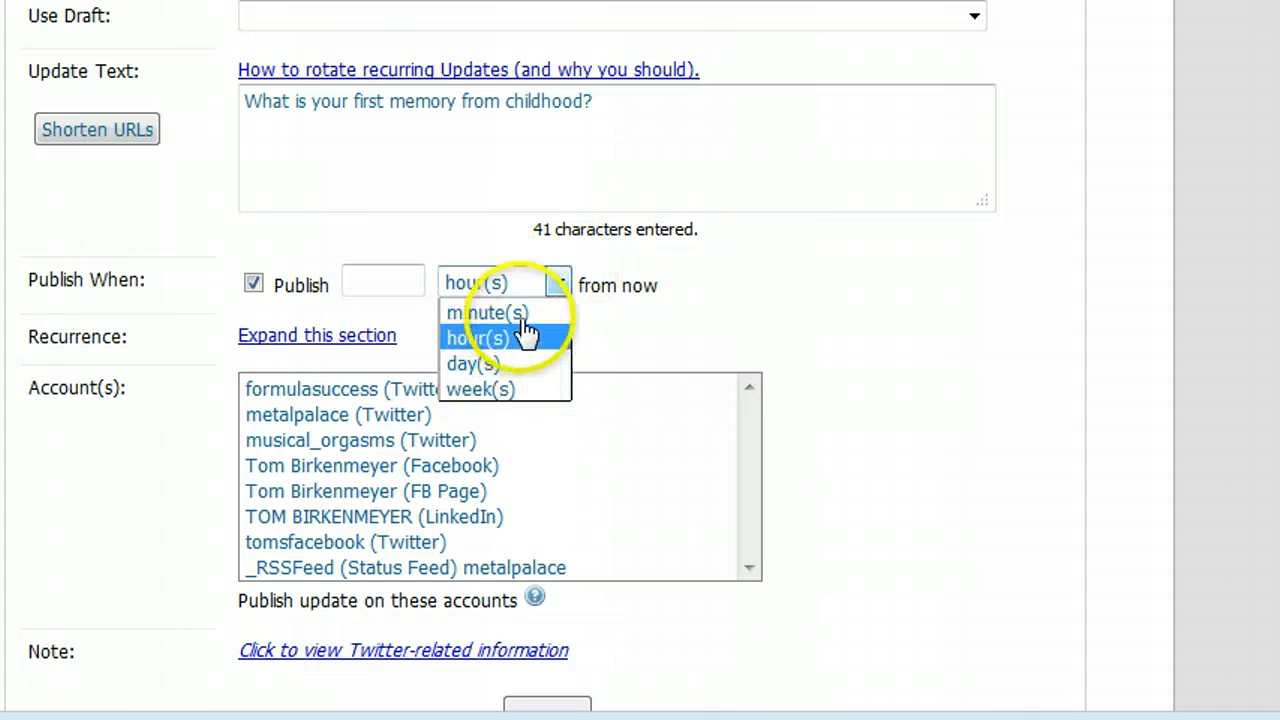
click(379, 280)
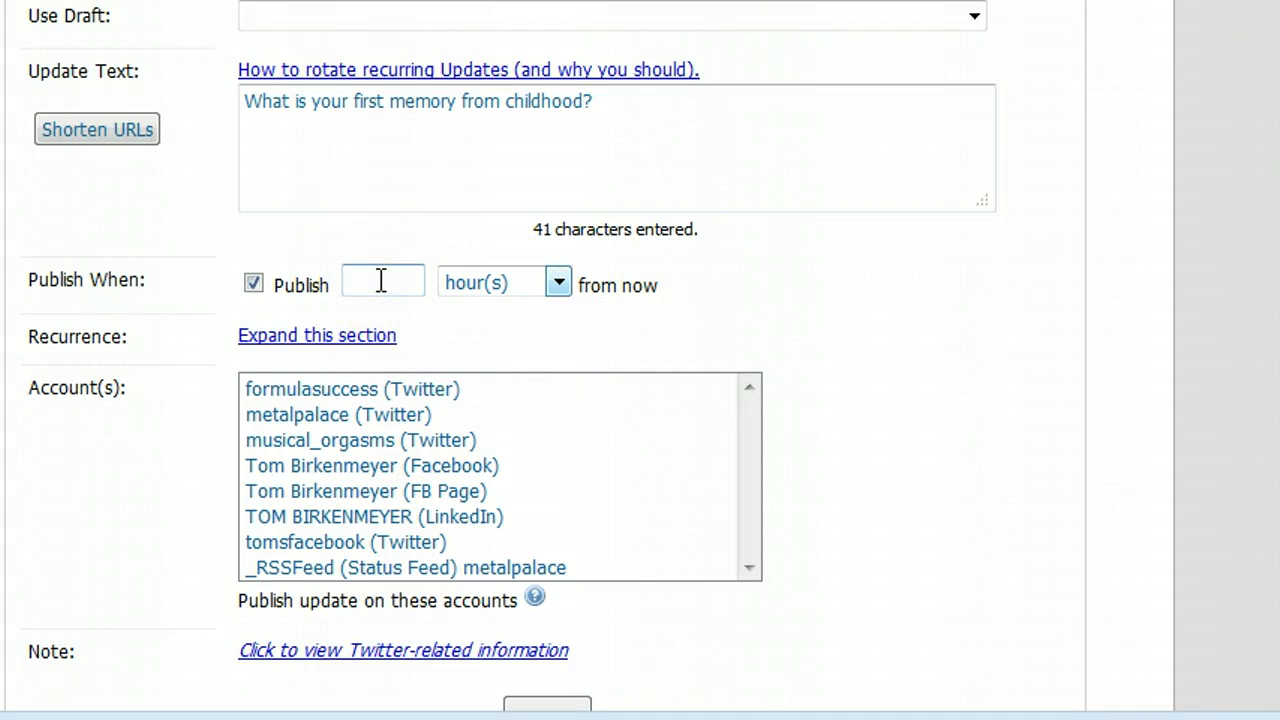
click(381, 280)
text(1)
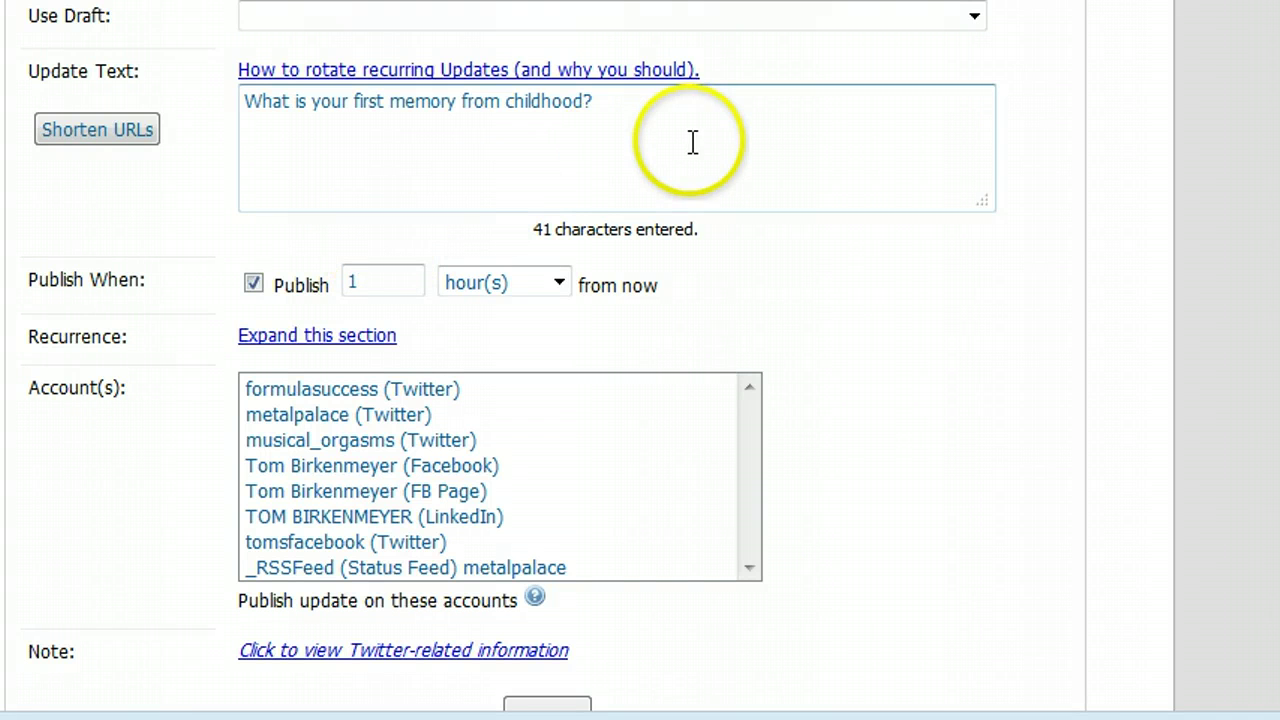
click(620, 123)
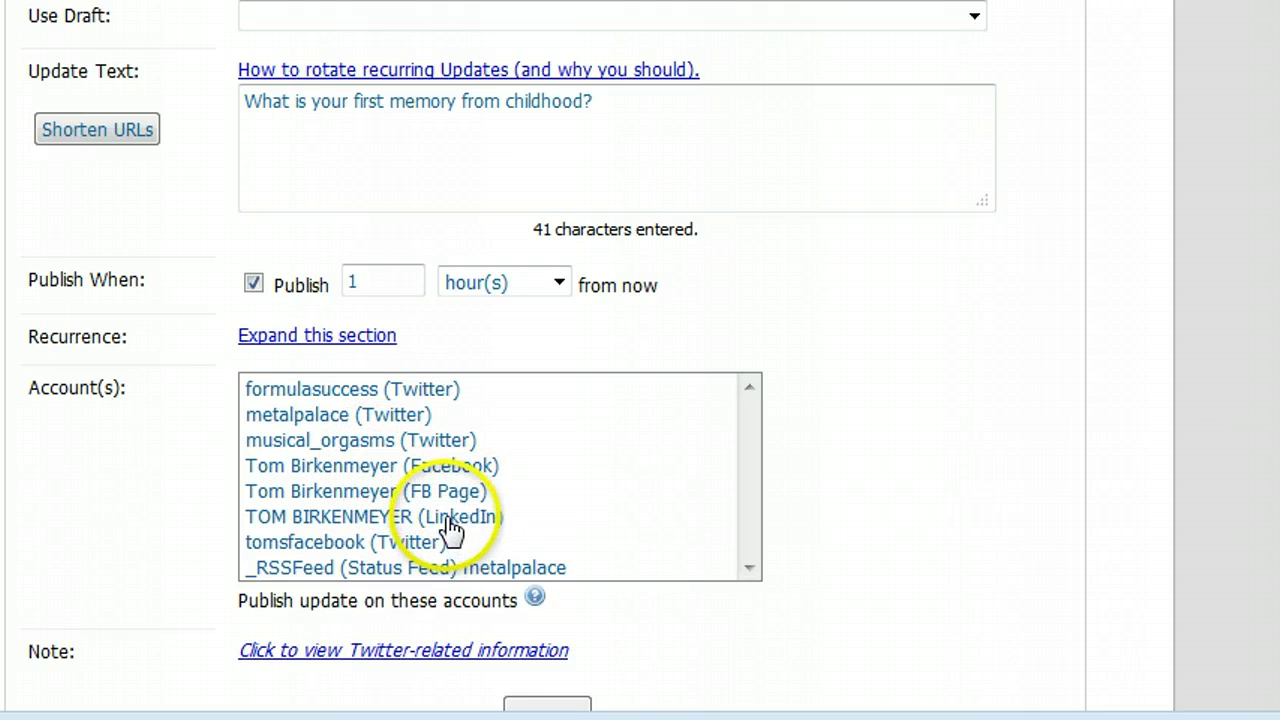
Choose the personal Facebook account as the publishing account and save the update
click(390, 466)
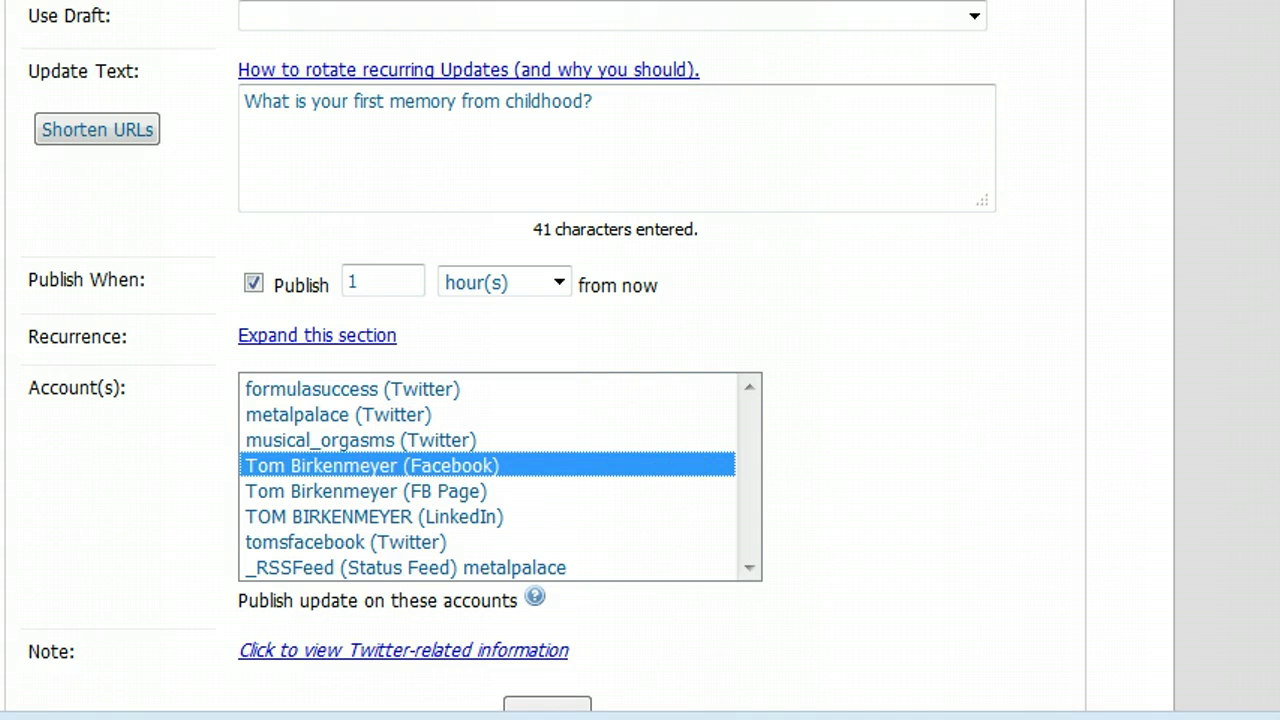
scroll(510, 360, down, 2)
scroll(574, 360, up, 2)
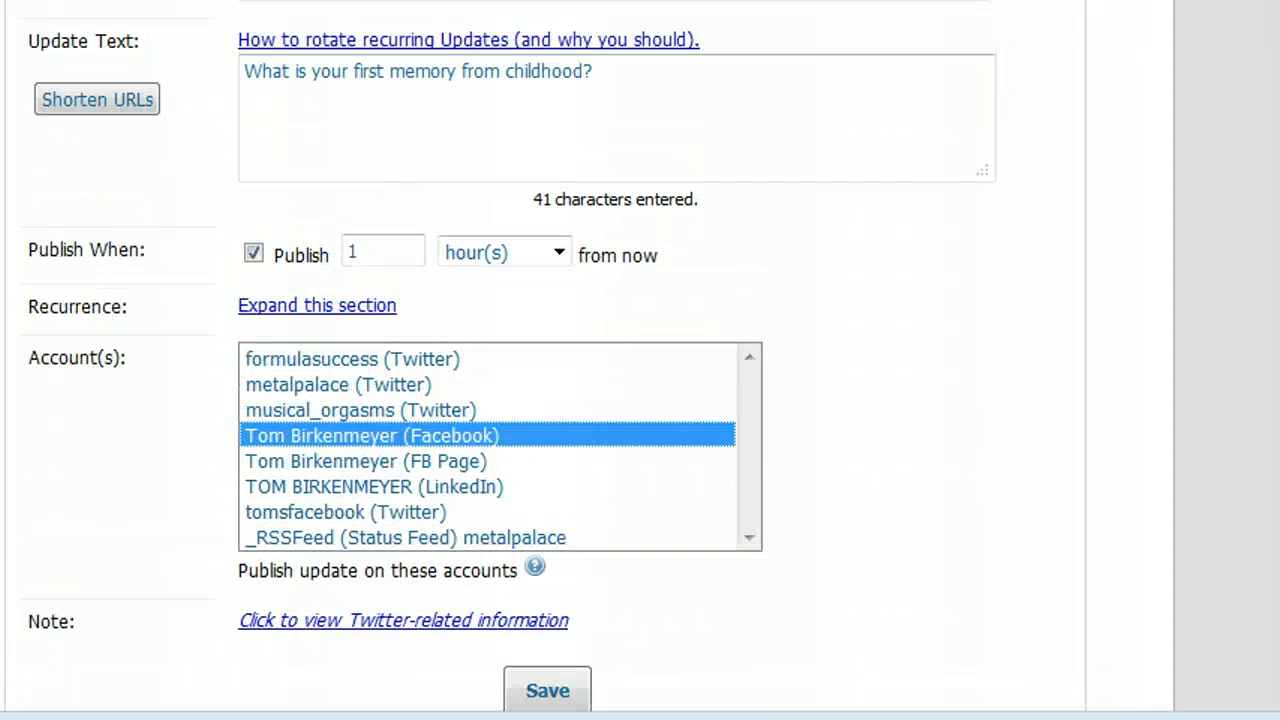
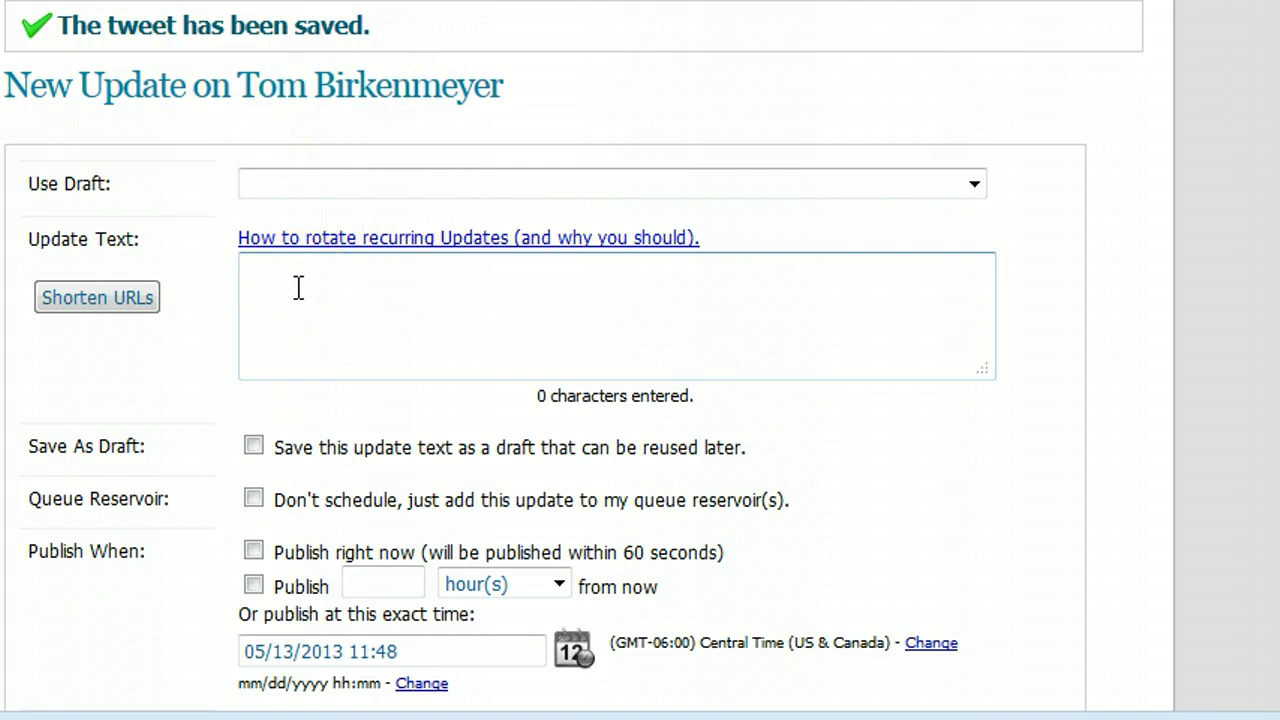
Write a new update: "Great news! My friend (friend's name) just told me she is about to come off all her medications thanks to Shakeology"
click(280, 323)
click(286, 283)
text(Great news! )
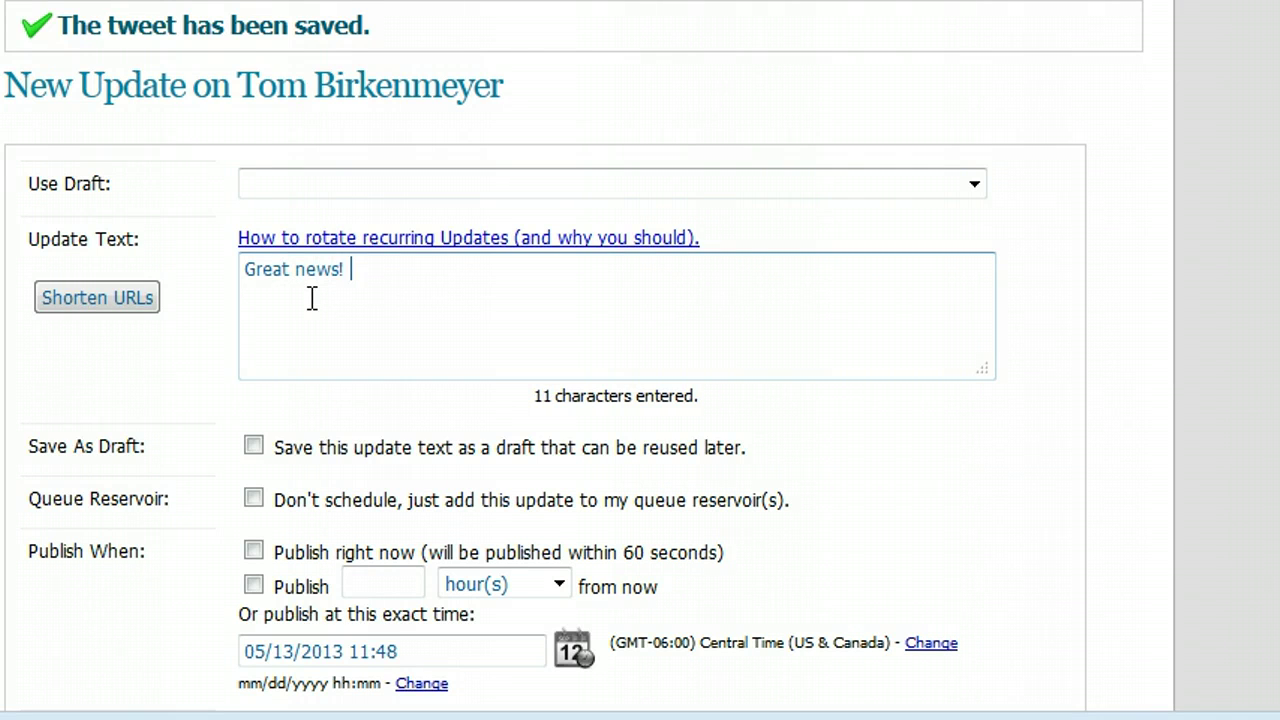
text( My friend Ter)
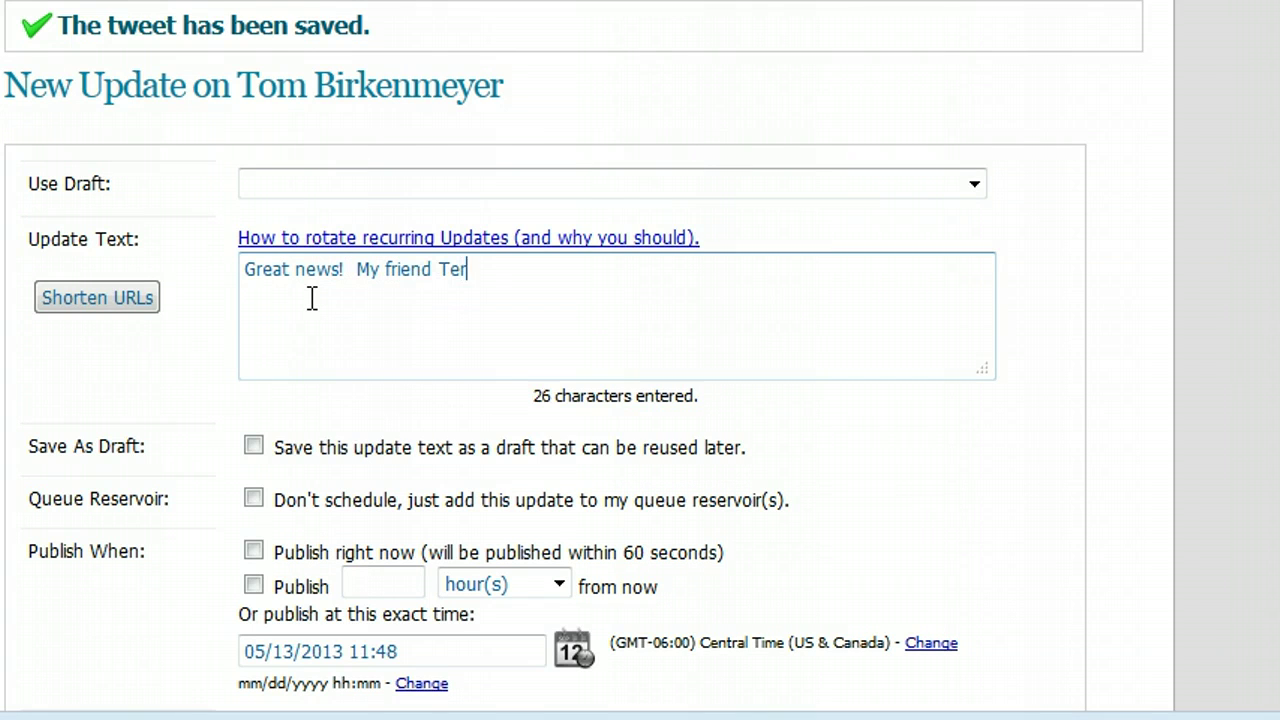
text(i just told me she )
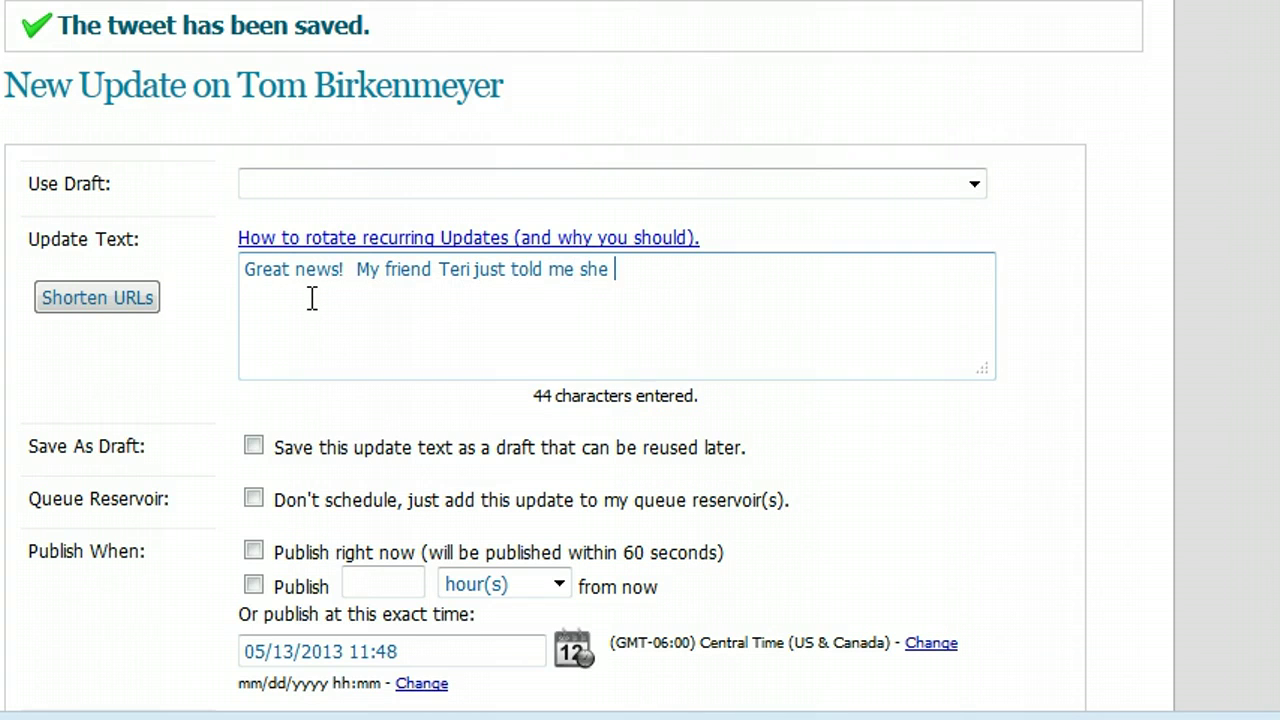
text(is about to come off)
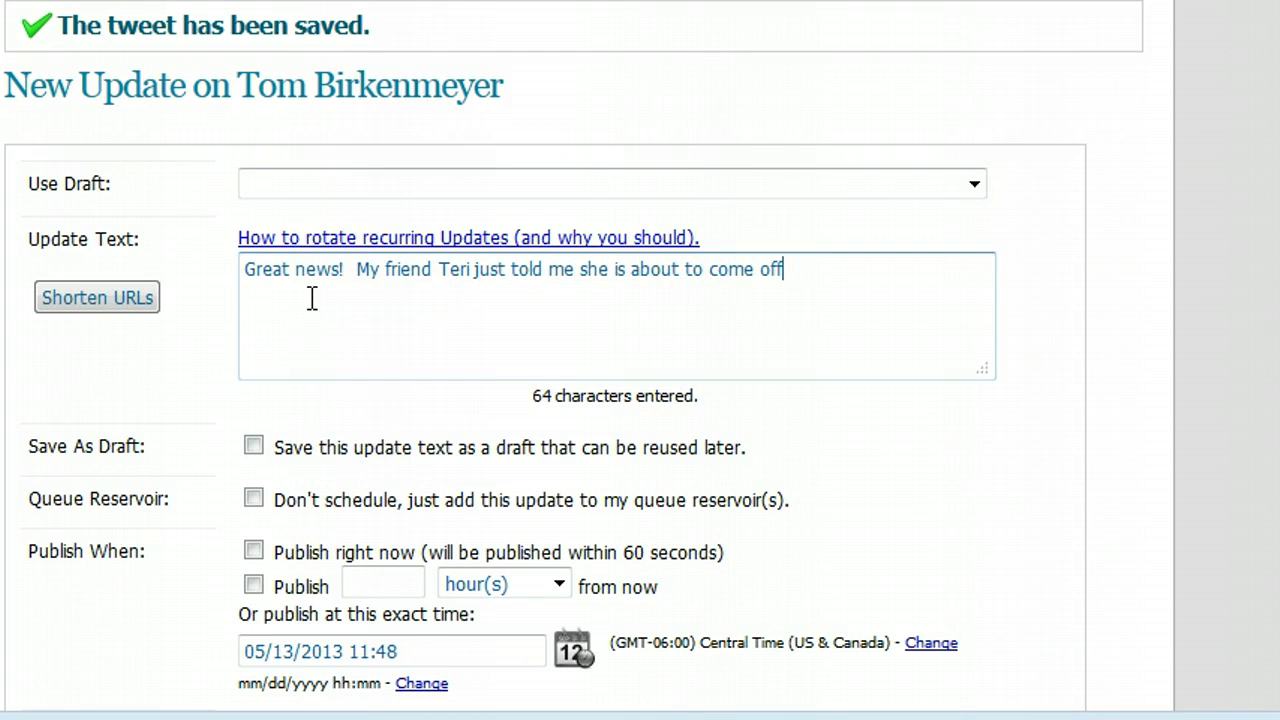
text( all her medication)
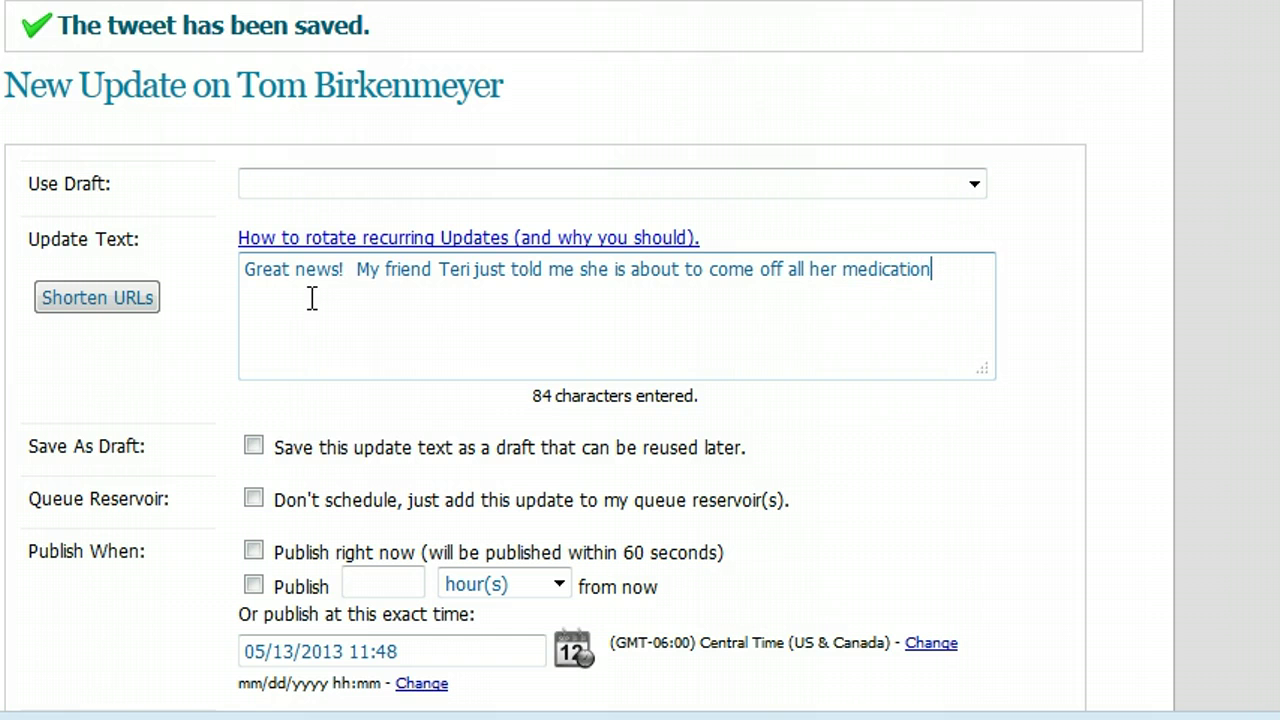
text(s thanks to)
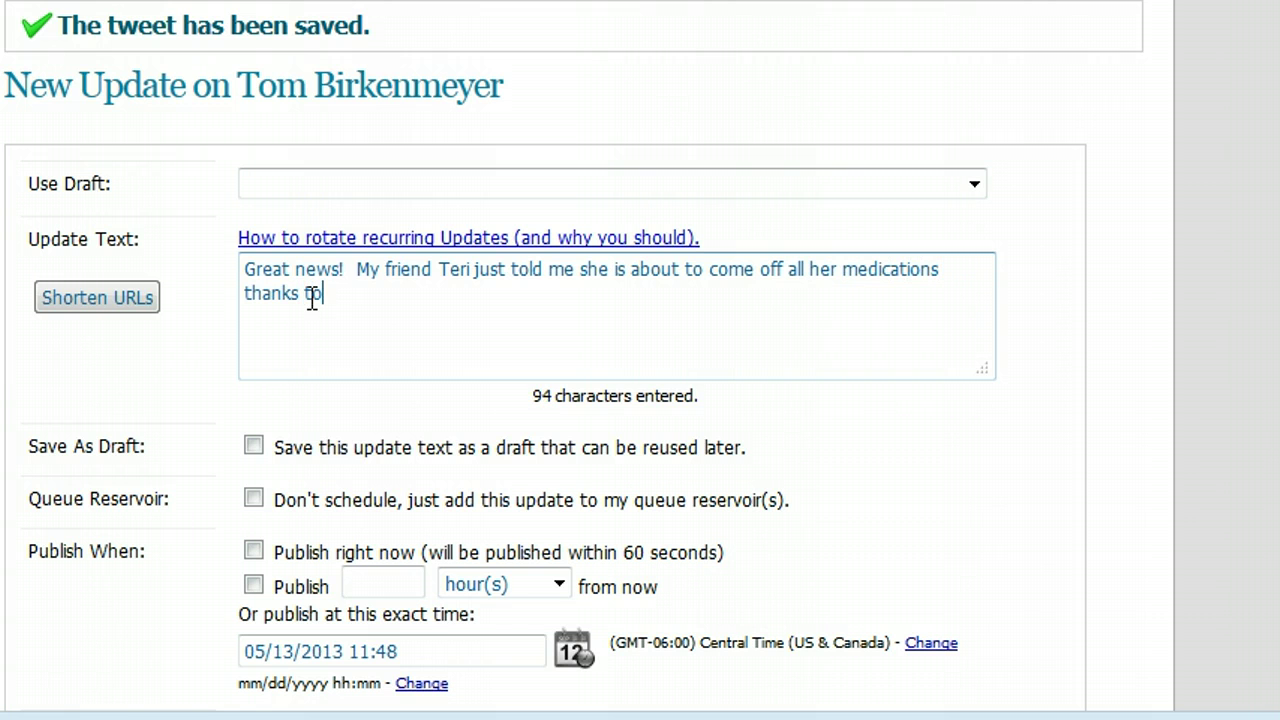
text( Shakeology)
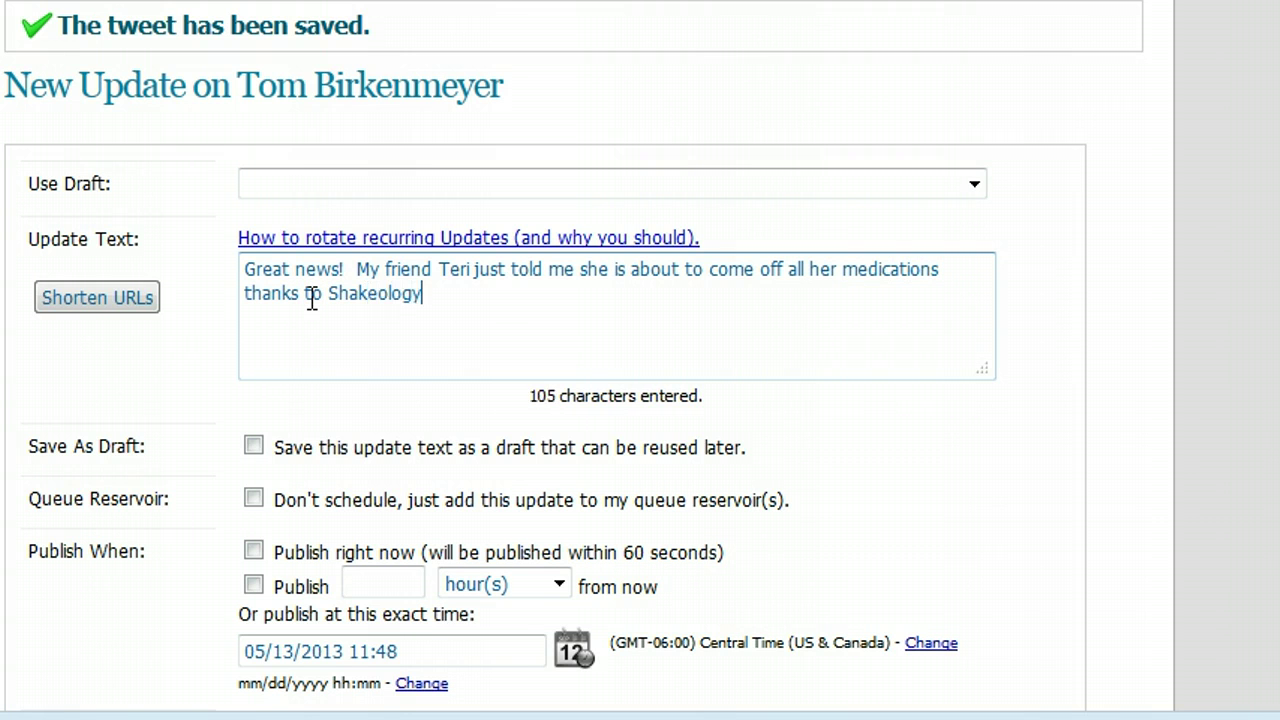
Replace the word "Shakeology" at the end of the update text with "this"
key(BackSpace)
key(BackSpace)
key(BackSpace)
key(BackSpace)
key(BackSpace)
key(BackSpace)
key(BackSpace)
key(BackSpace)
key(BackSpace)
key(BackSpace)
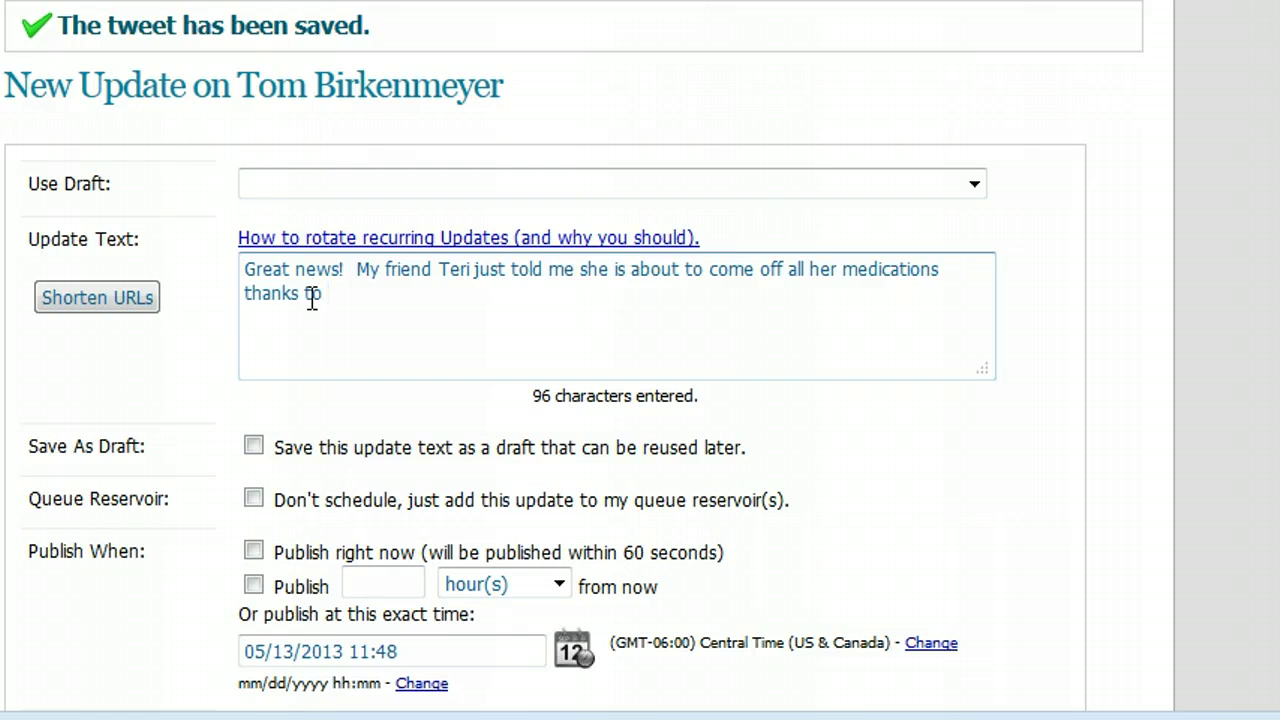
text(this )
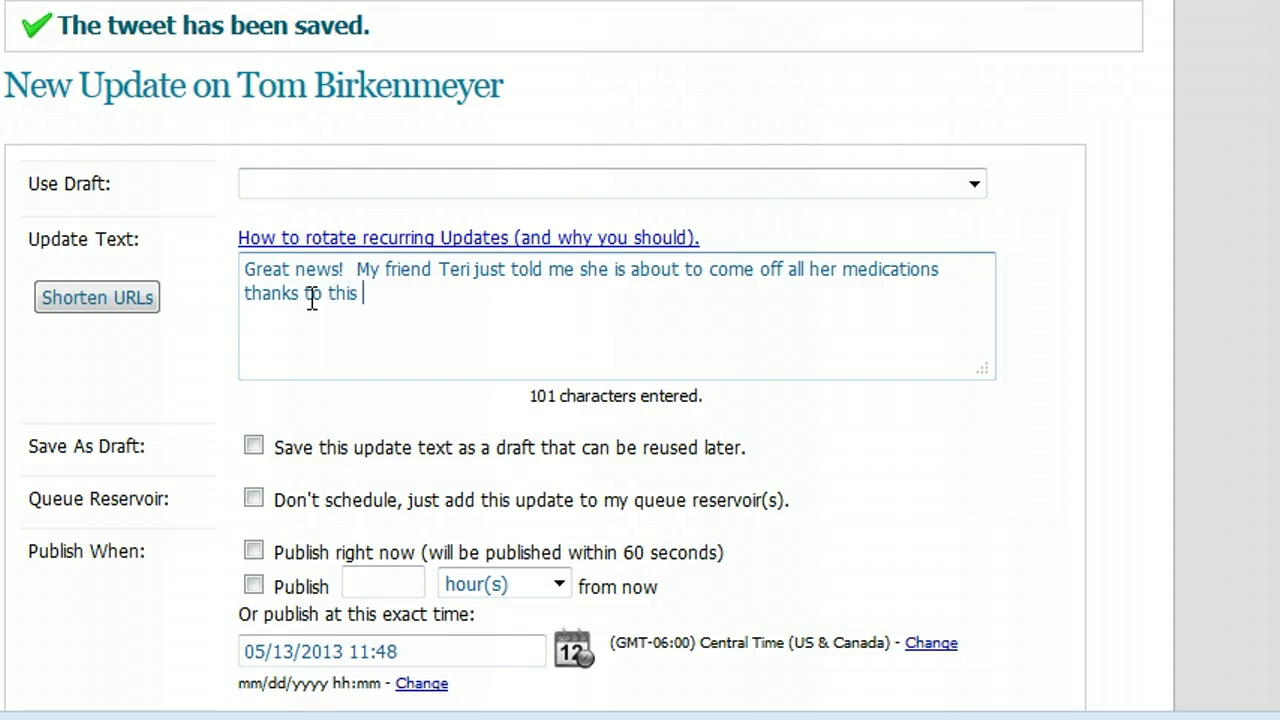
text(nutritiona)
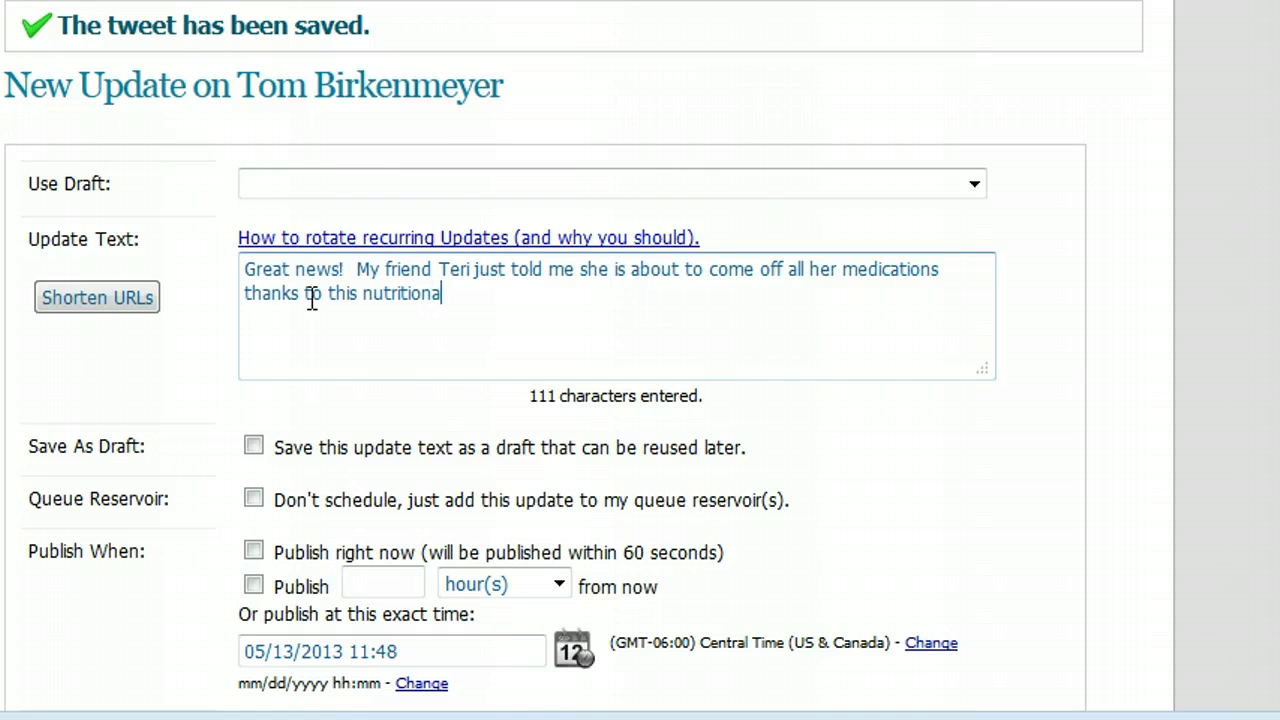
key(BackSpace)
key(BackSpace)
key(BackSpace)
key(BackSpace)
key(BackSpace)
key(BackSpace)
key(BackSpace)
key(BackSpace)
key(BackSpace)
key(BackSpace)
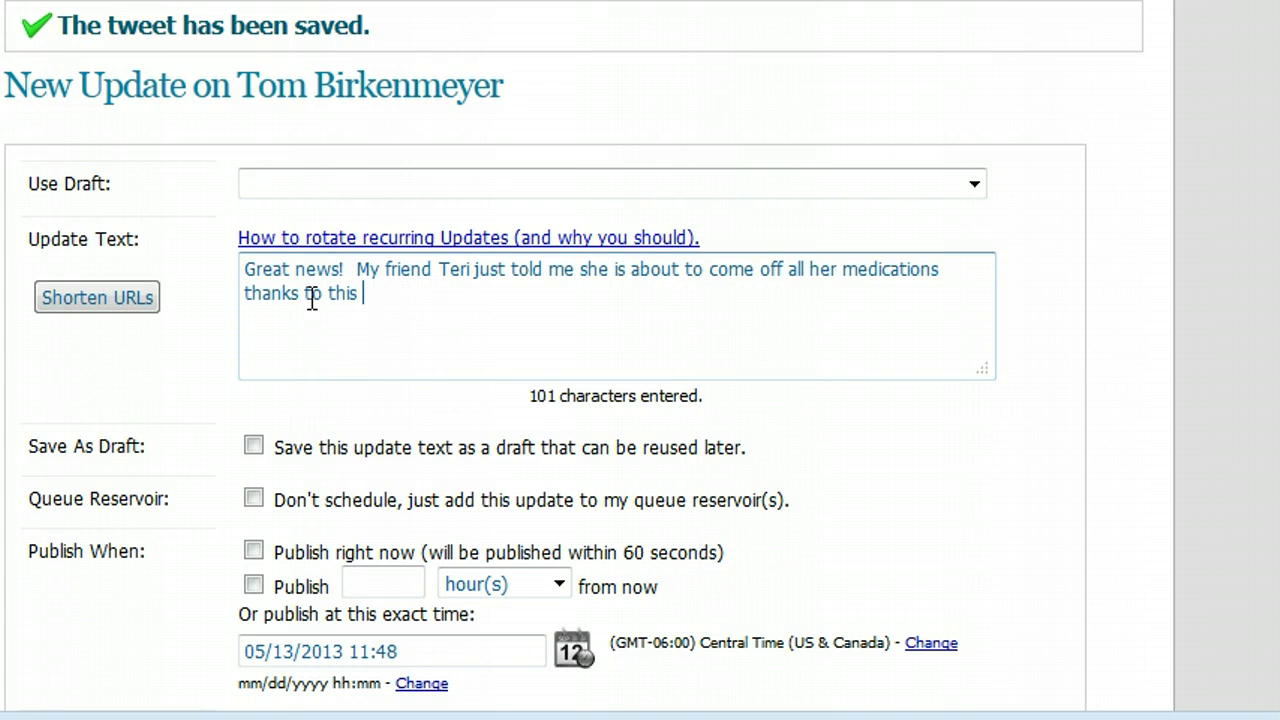
Continue the update: "dense nutrition shake she replaces one meal a day with and an over all healthy life style change. Way to go (friend's name)"
text(dense )
text( nuti)
text(rition shake )
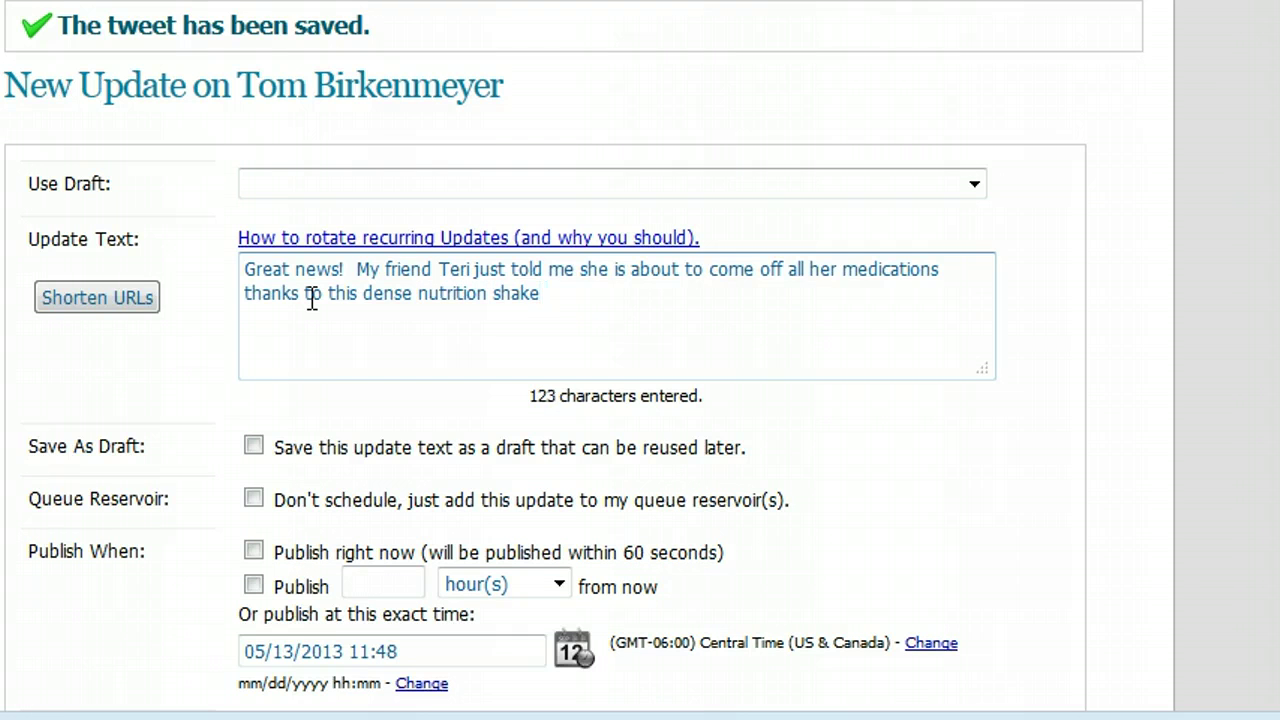
text(she replaces )
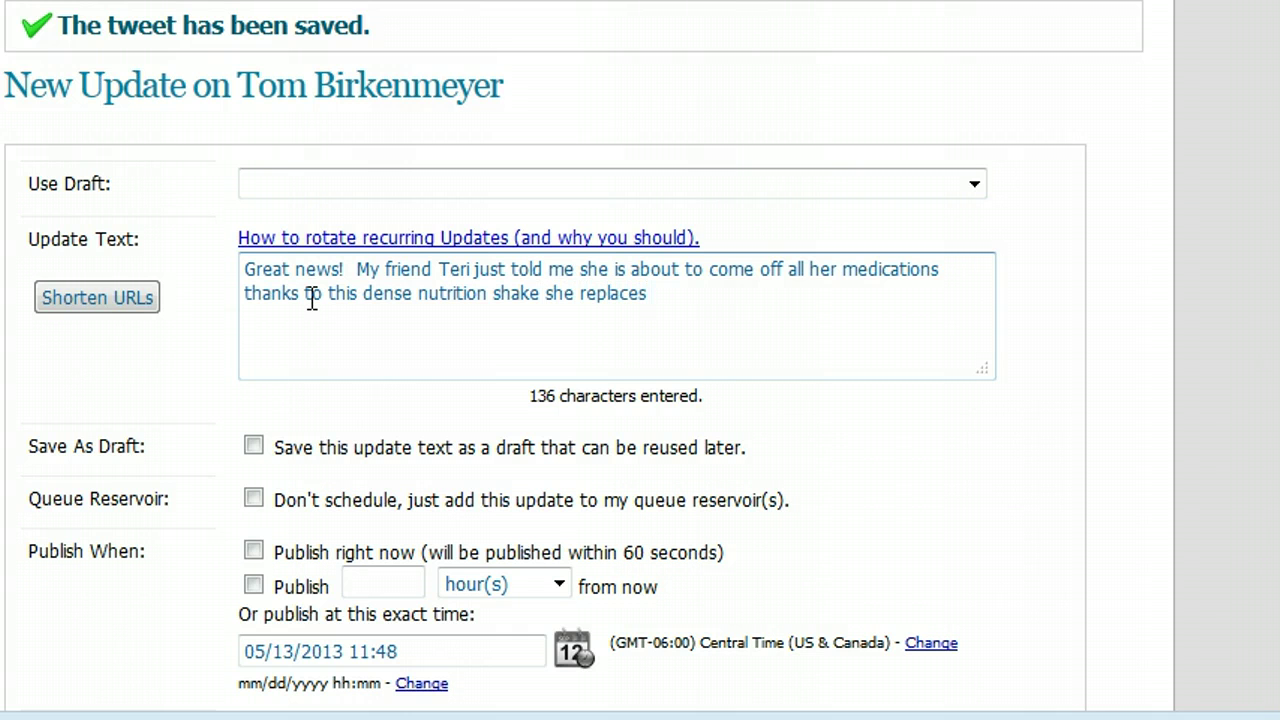
text(one meal a day with a)
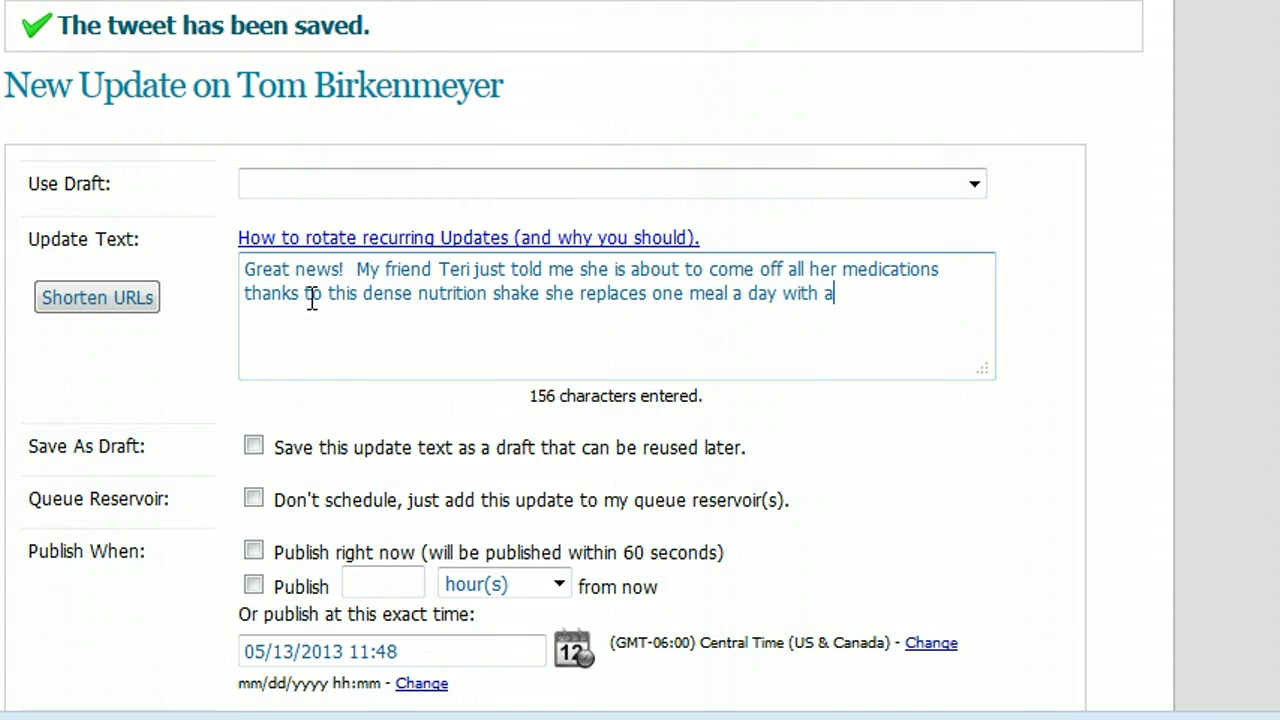
text(nd an ave)
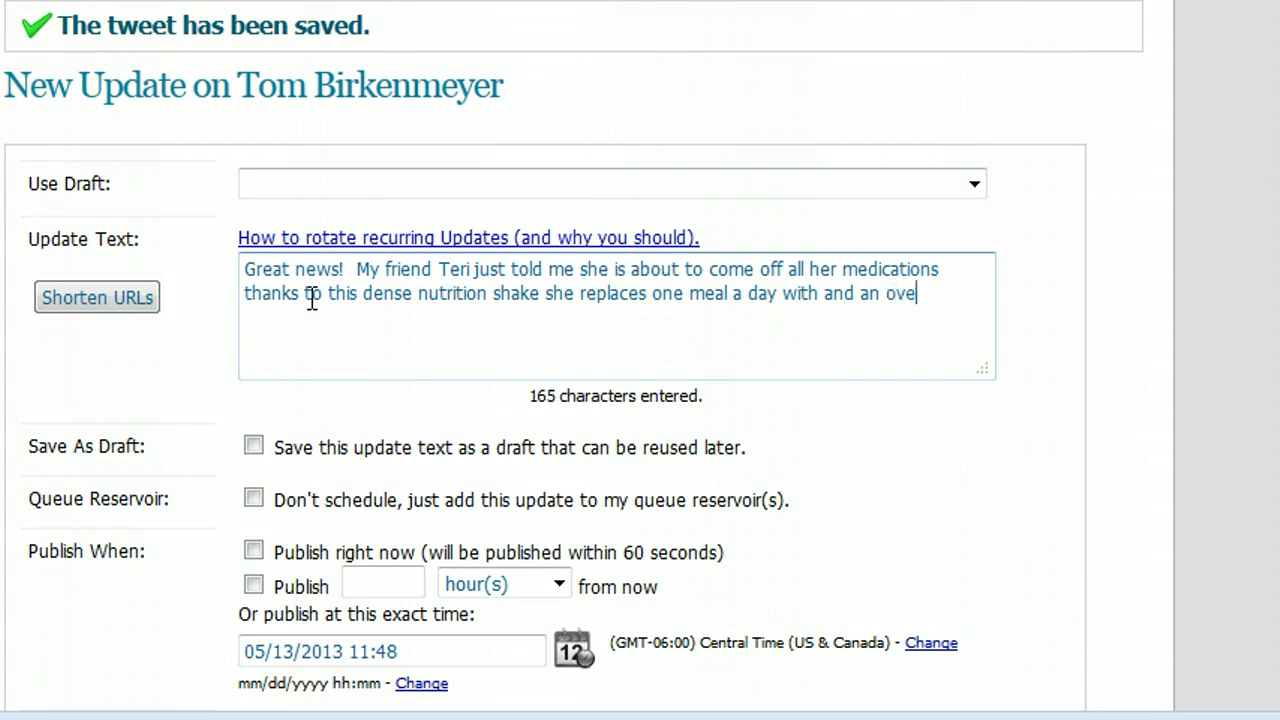
text(r all healthy life st)
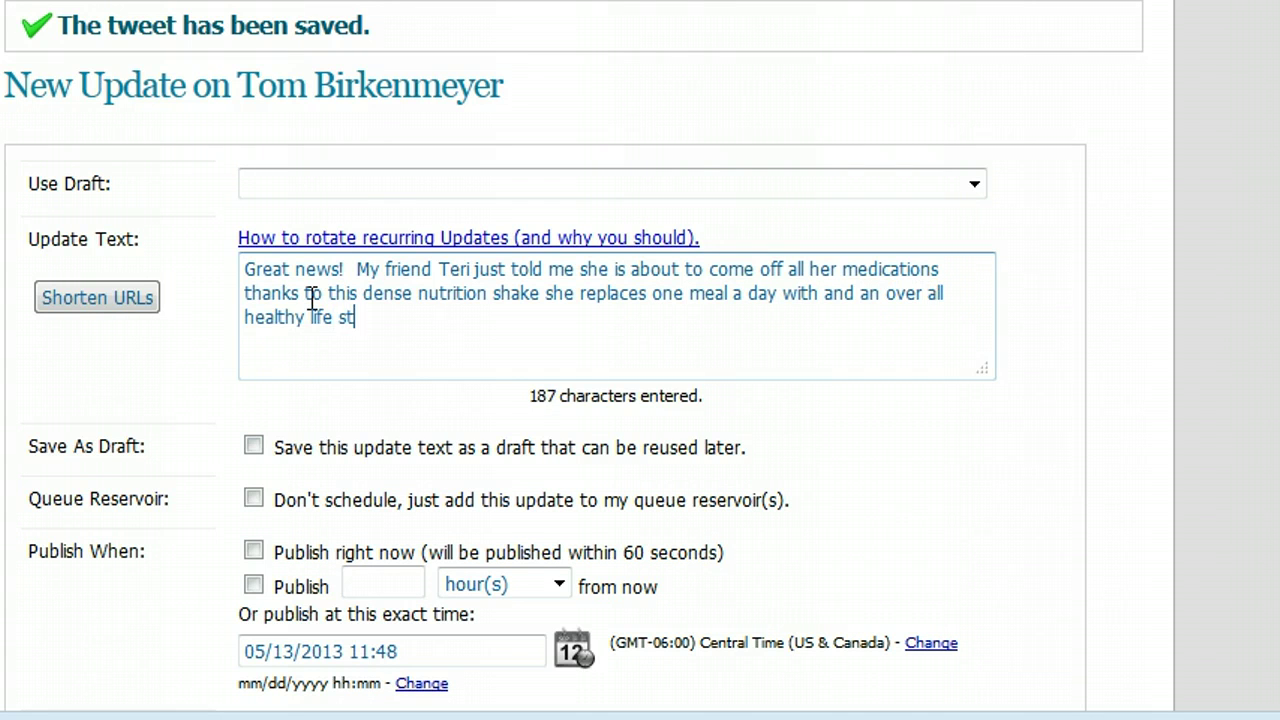
text(yle change.  Way to go TEri)
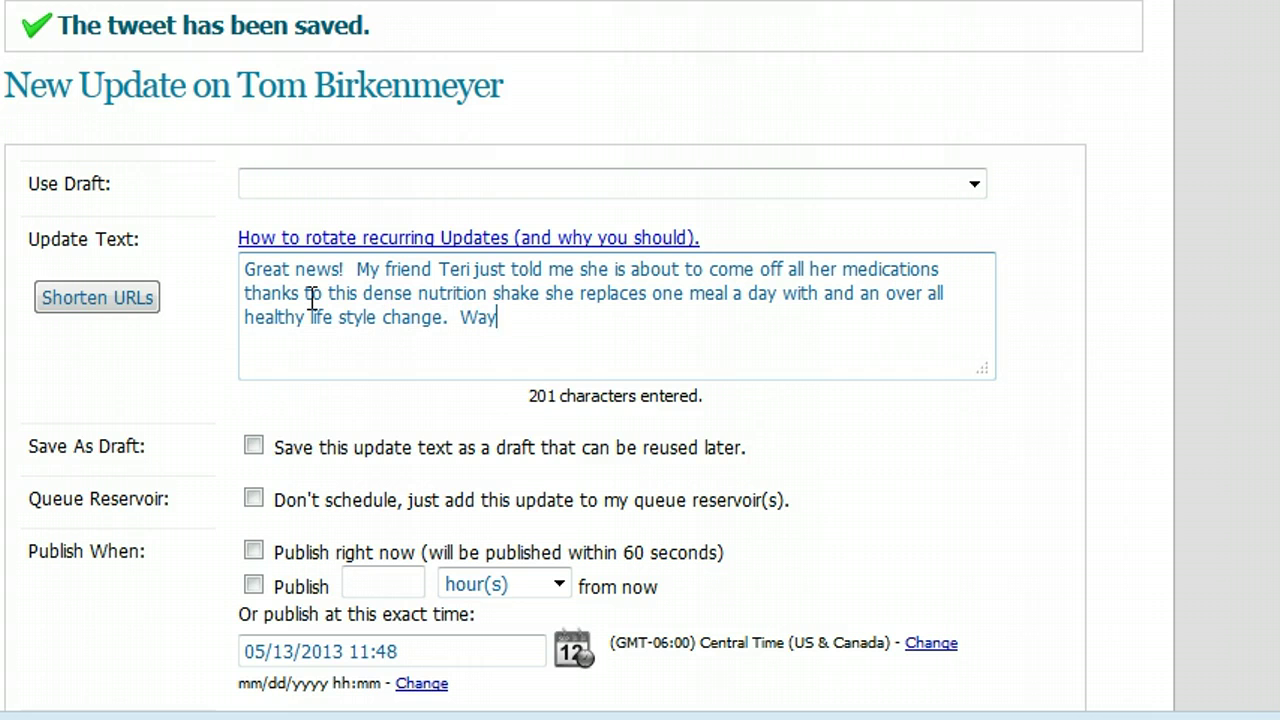
Correct the friend's name and add "Proud of you girl! Let us know when you are officially, SAFELY, off all your meds"
key(BackSpace)
key(BackSpace)
key(BackSpace)
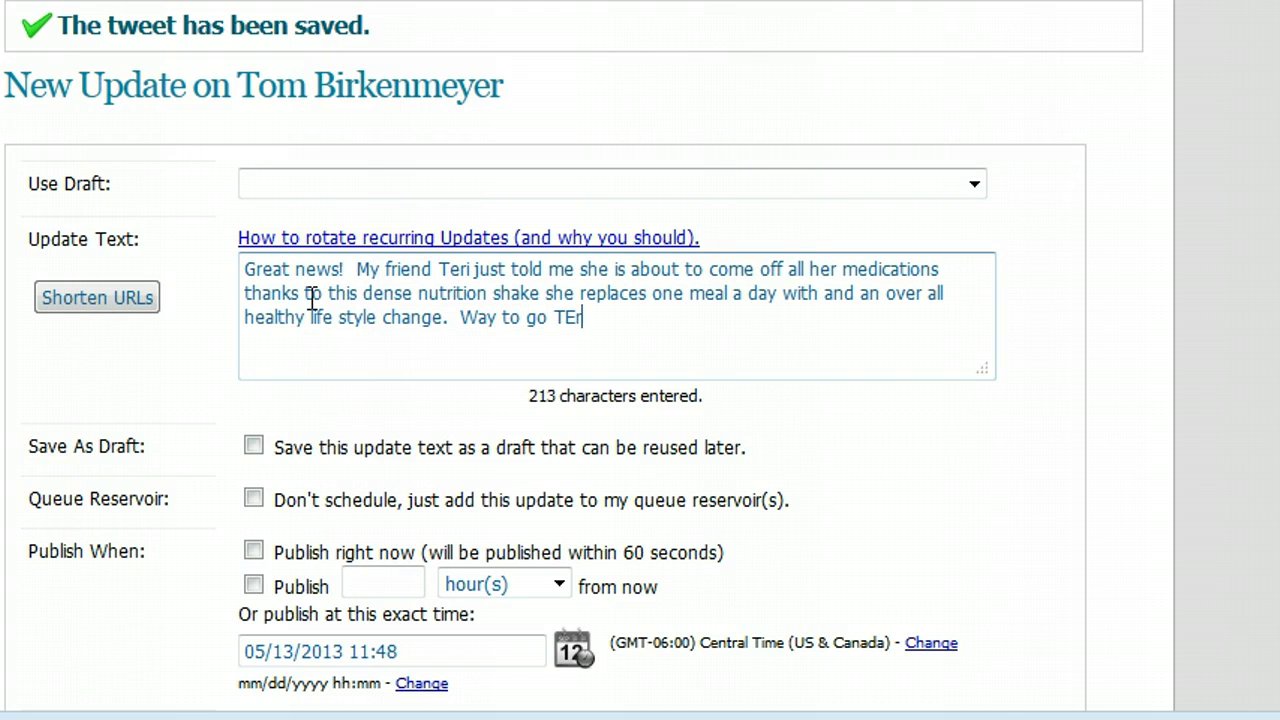
text(eri!  Proud of you girl! )
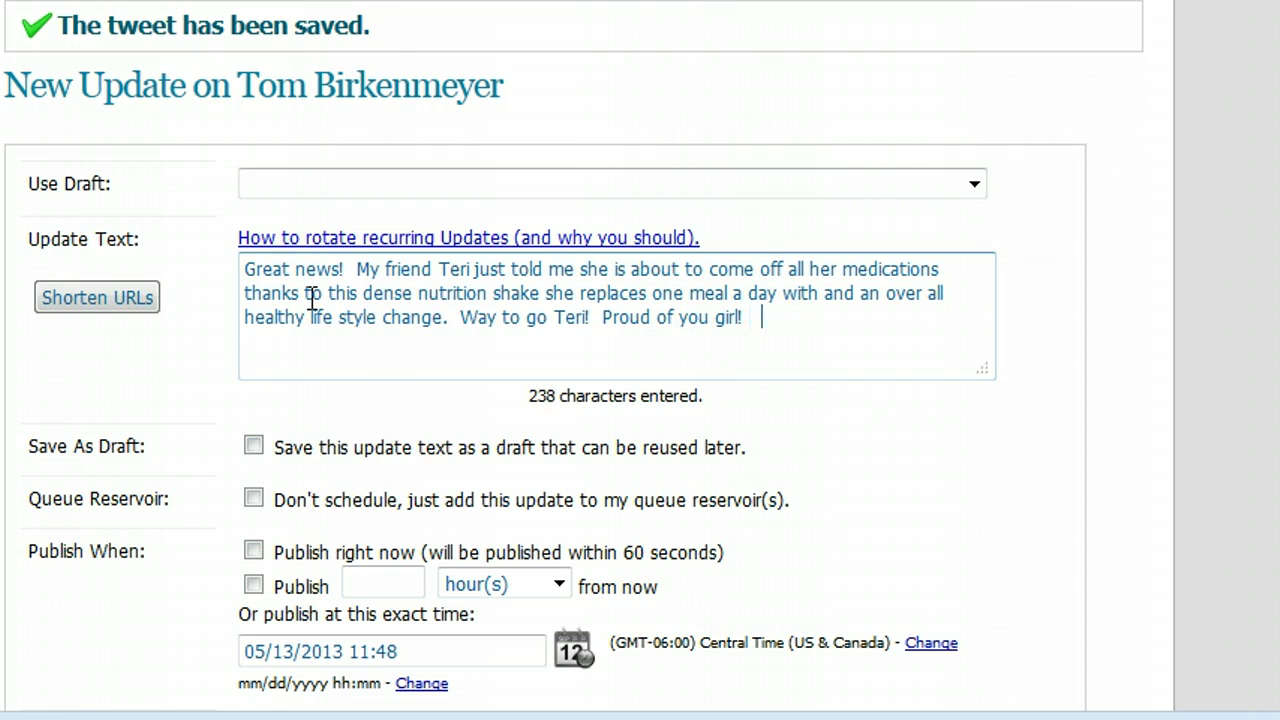
text(  Let us know wh)
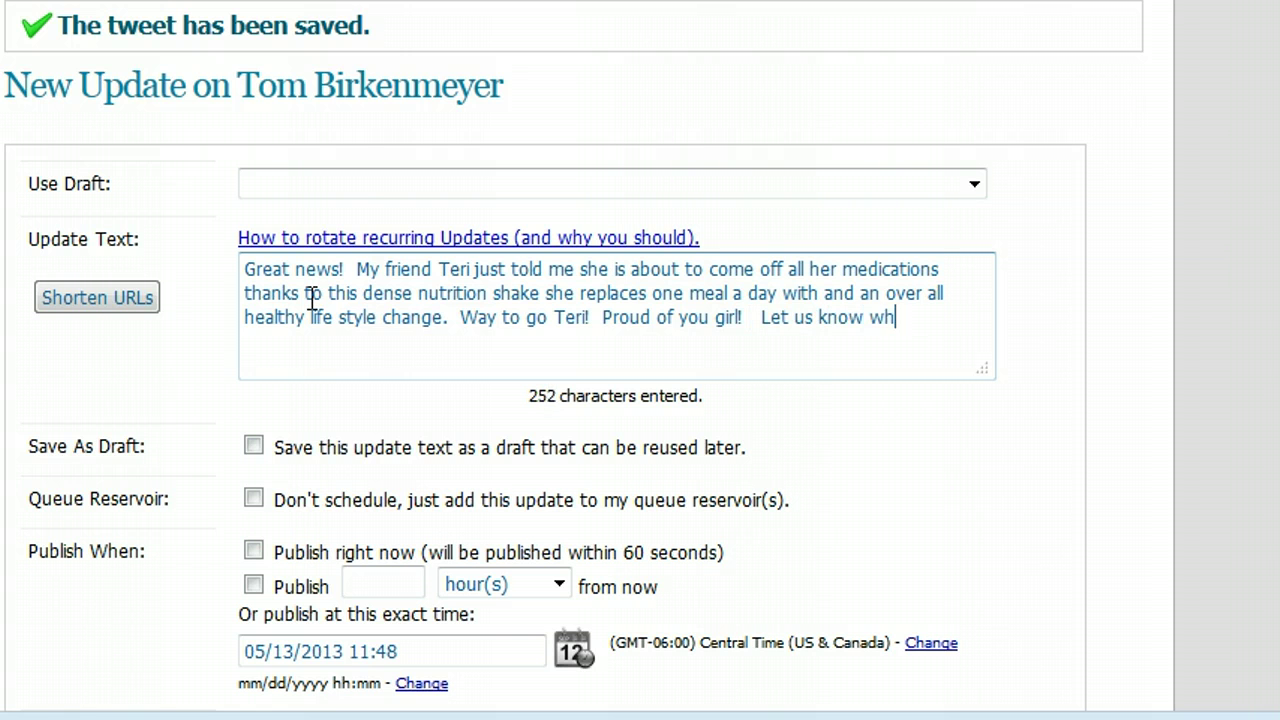
text(en you are officially, )
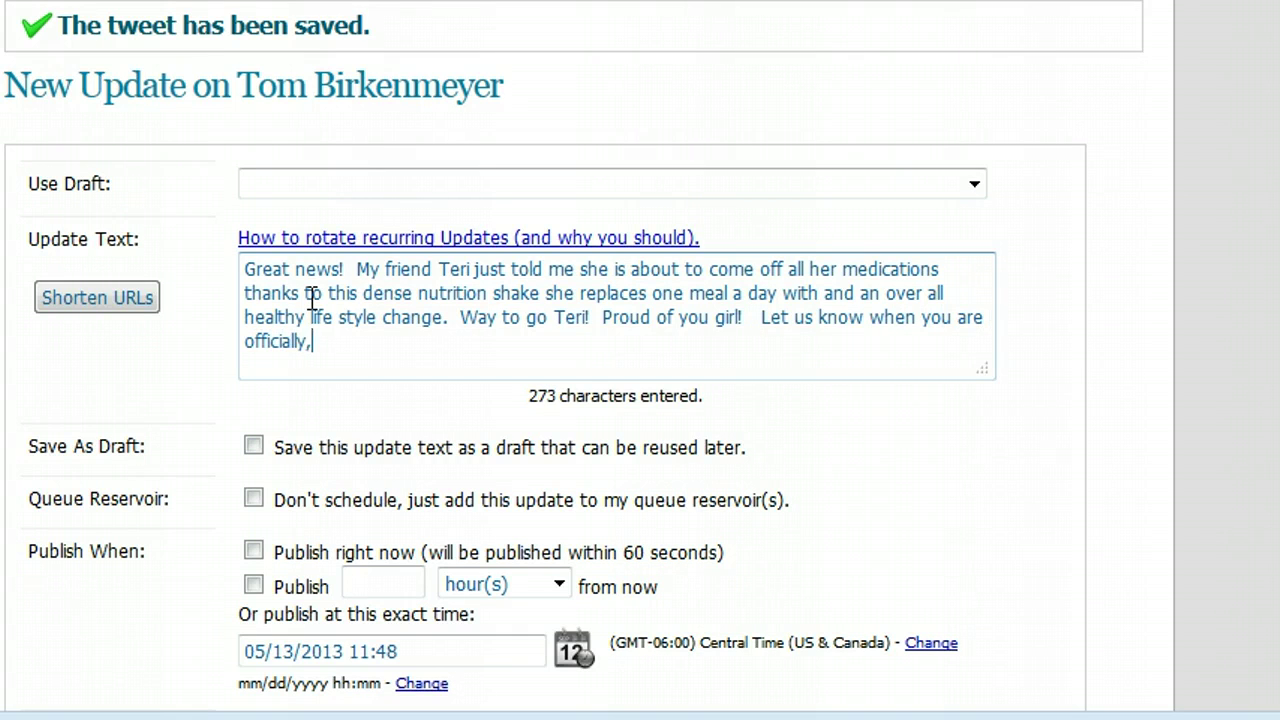
text(SAFELY, o)
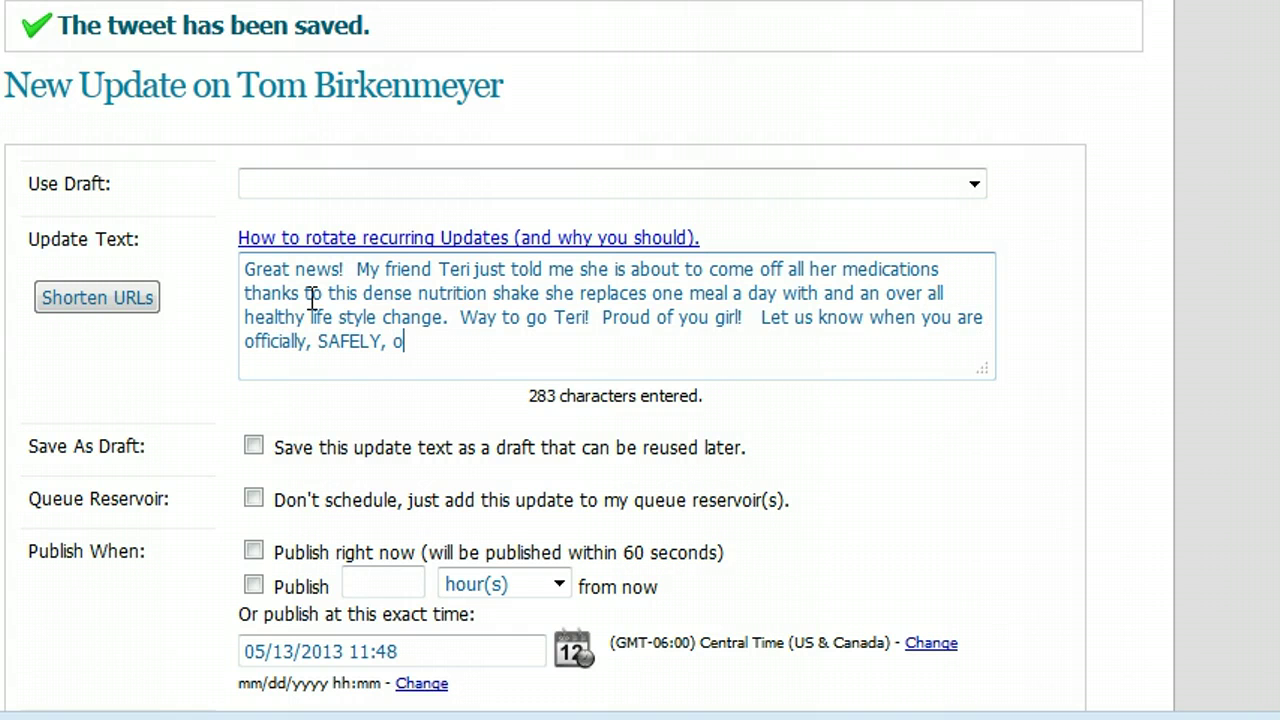
text(ff all your meds)
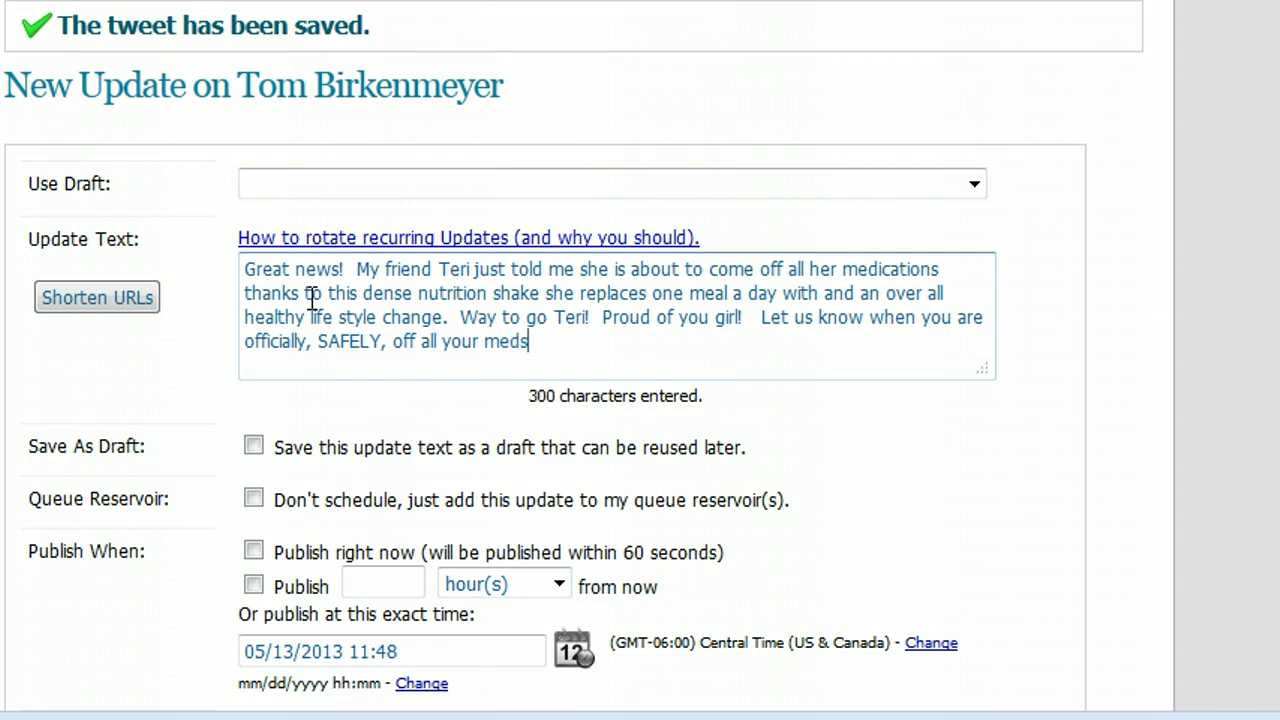
Extend the sentence with "because you're going to inspire others to make some changes too!!"
text( bec)
key(BackSpace)
text(ecause you're going )
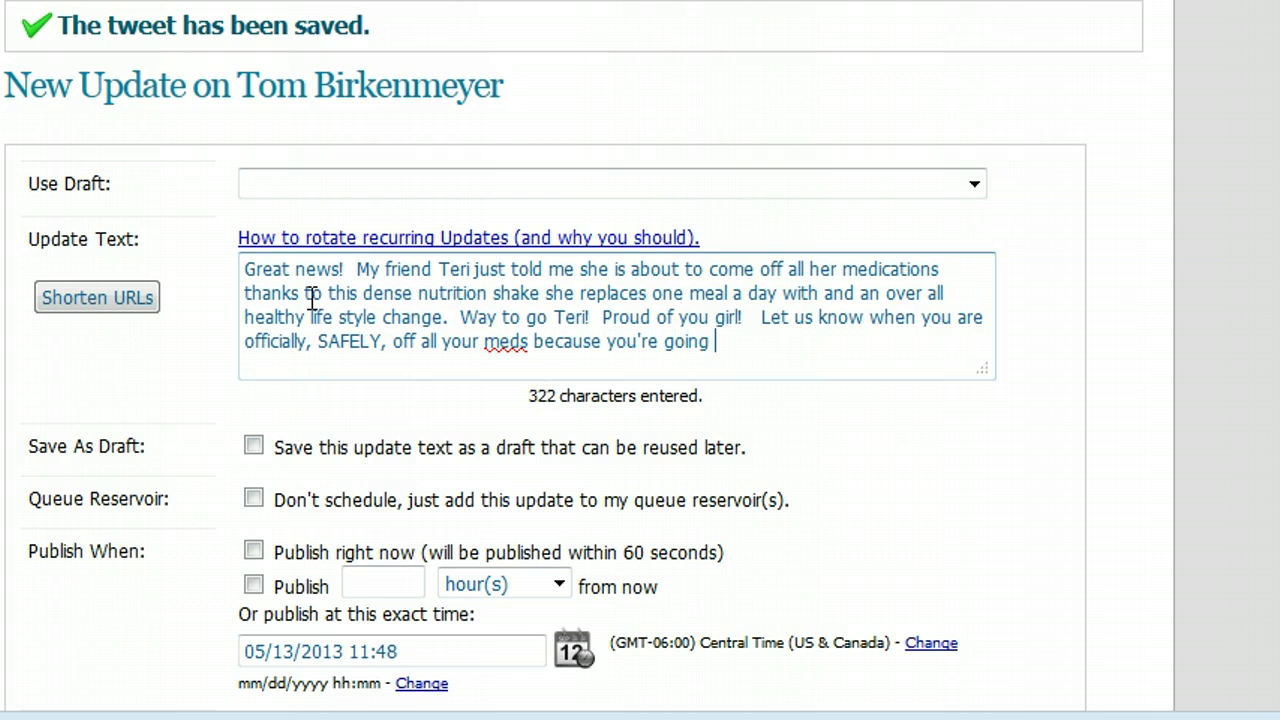
text(to inspire others )
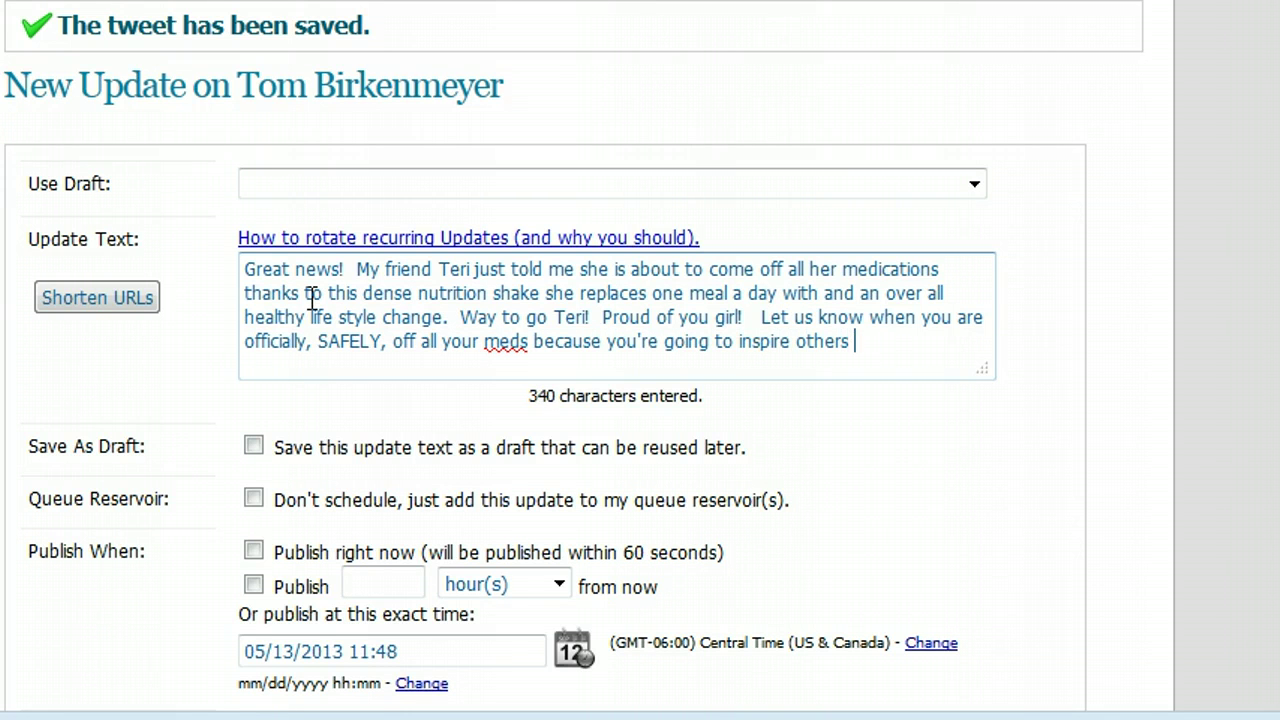
text(to make some changes to)
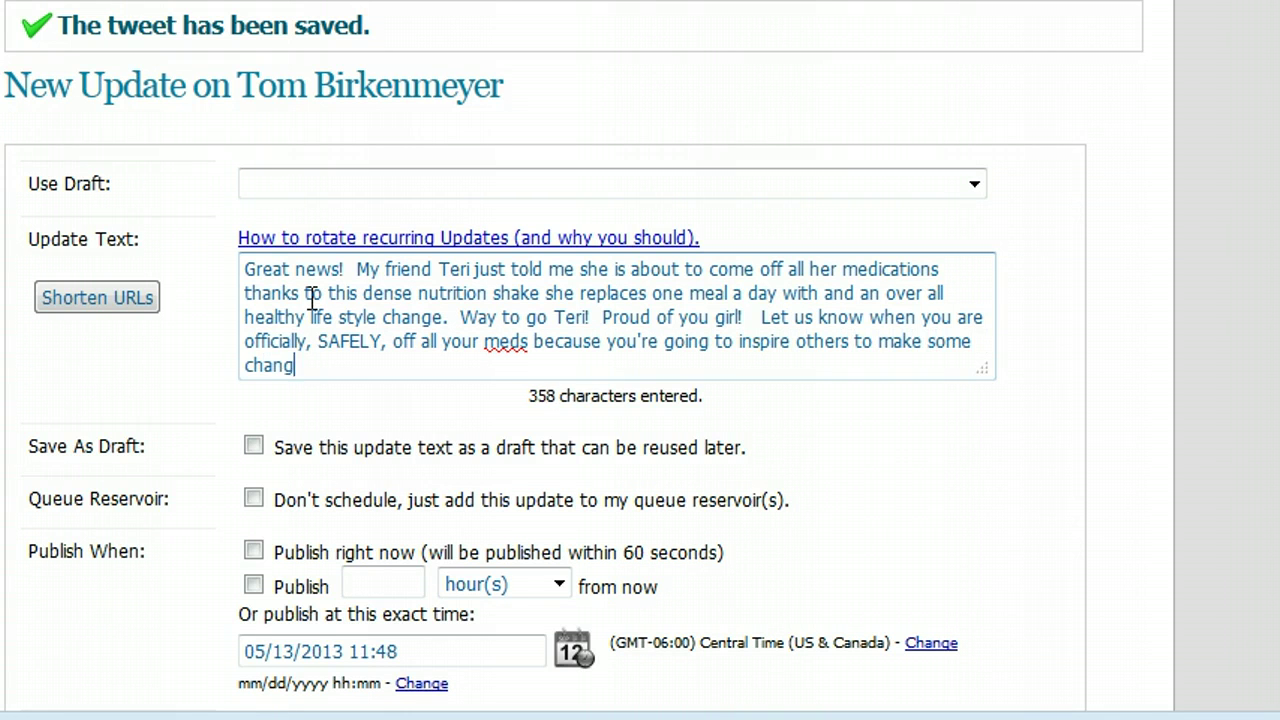
text(o!!)
Add "Would you like to know more about what (friend's name) is doing for either yourself or someone you love? Private message me."
text(Would you lik)
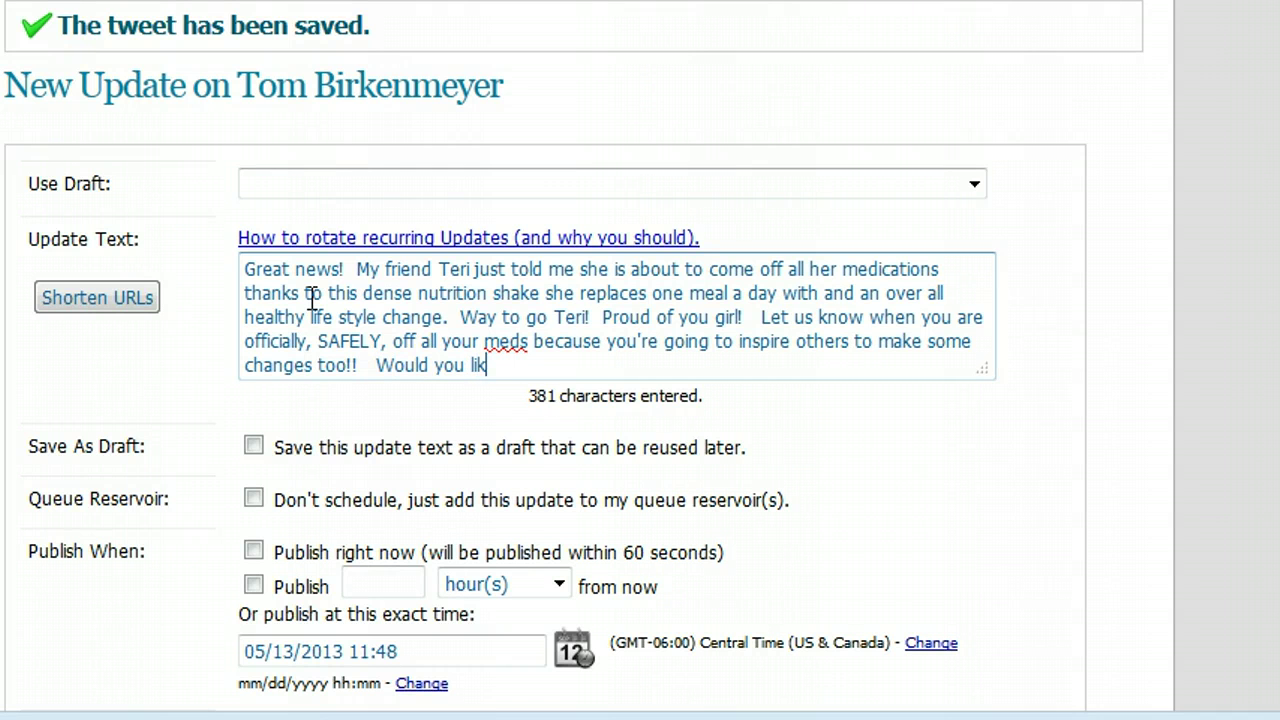
text(e to know more about )
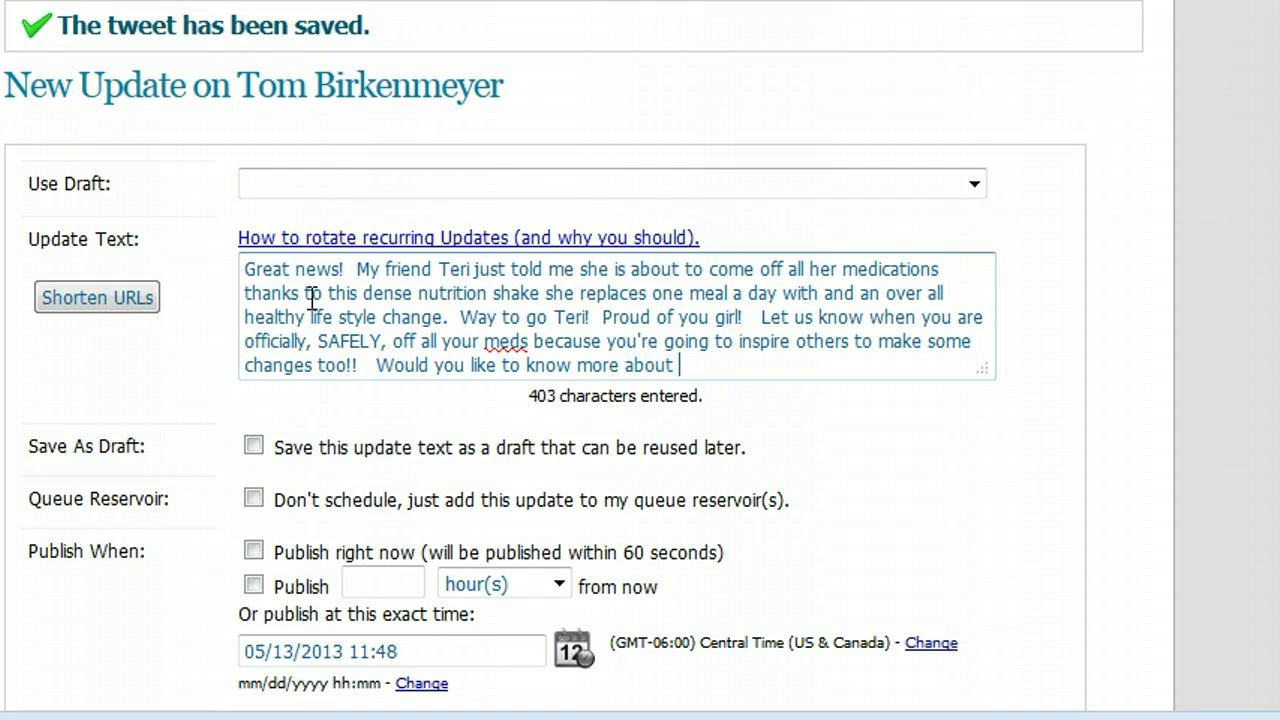
text(what Teri is do)
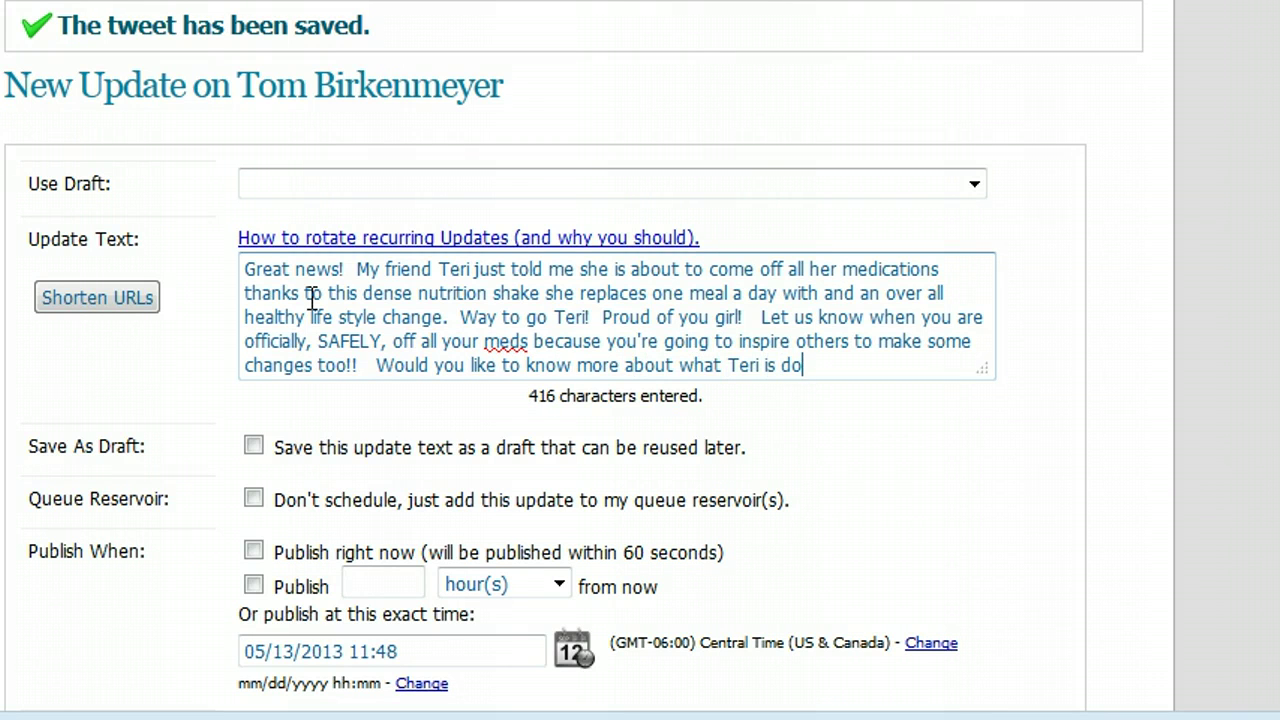
text(ing for either you)
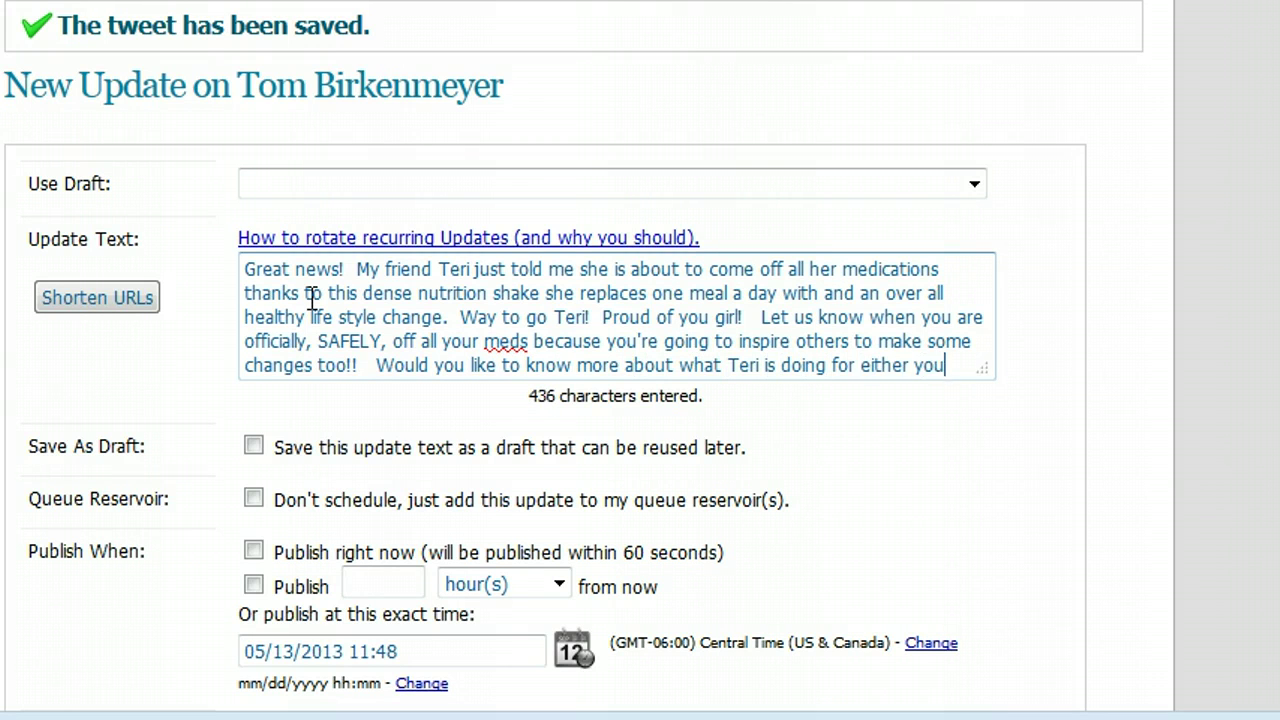
text(rself or someone y)
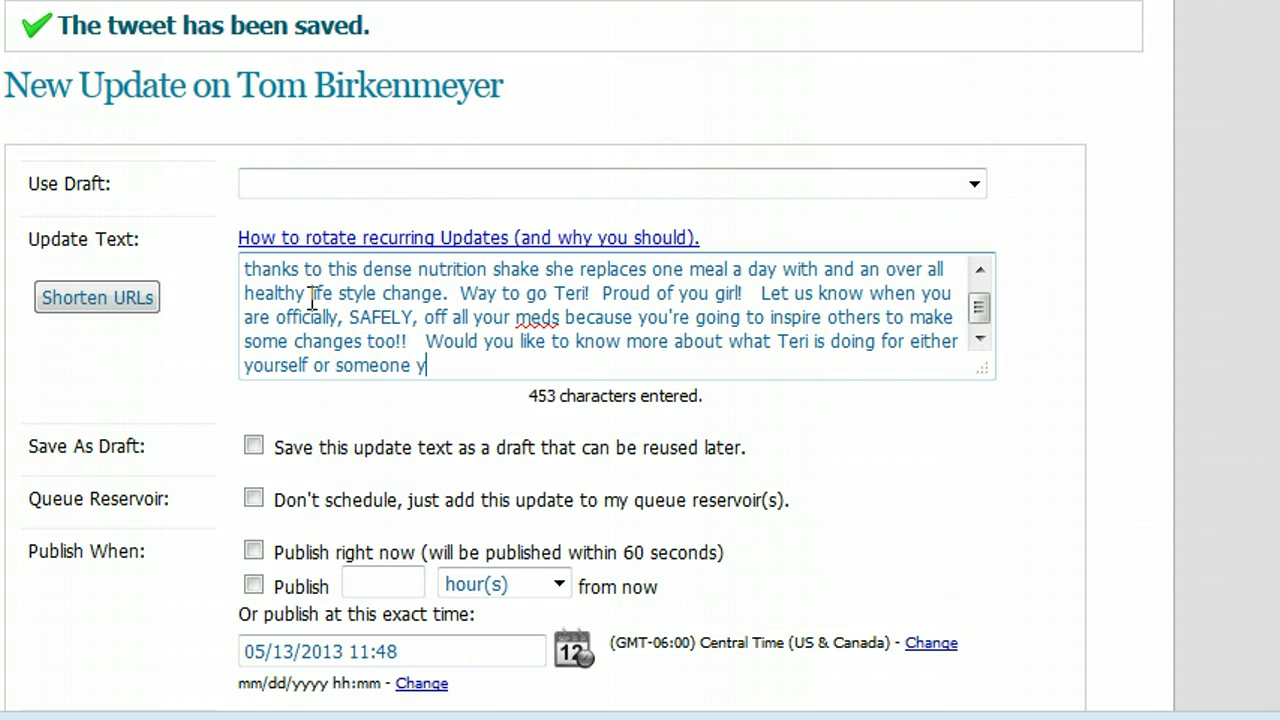
text(ou love?  )
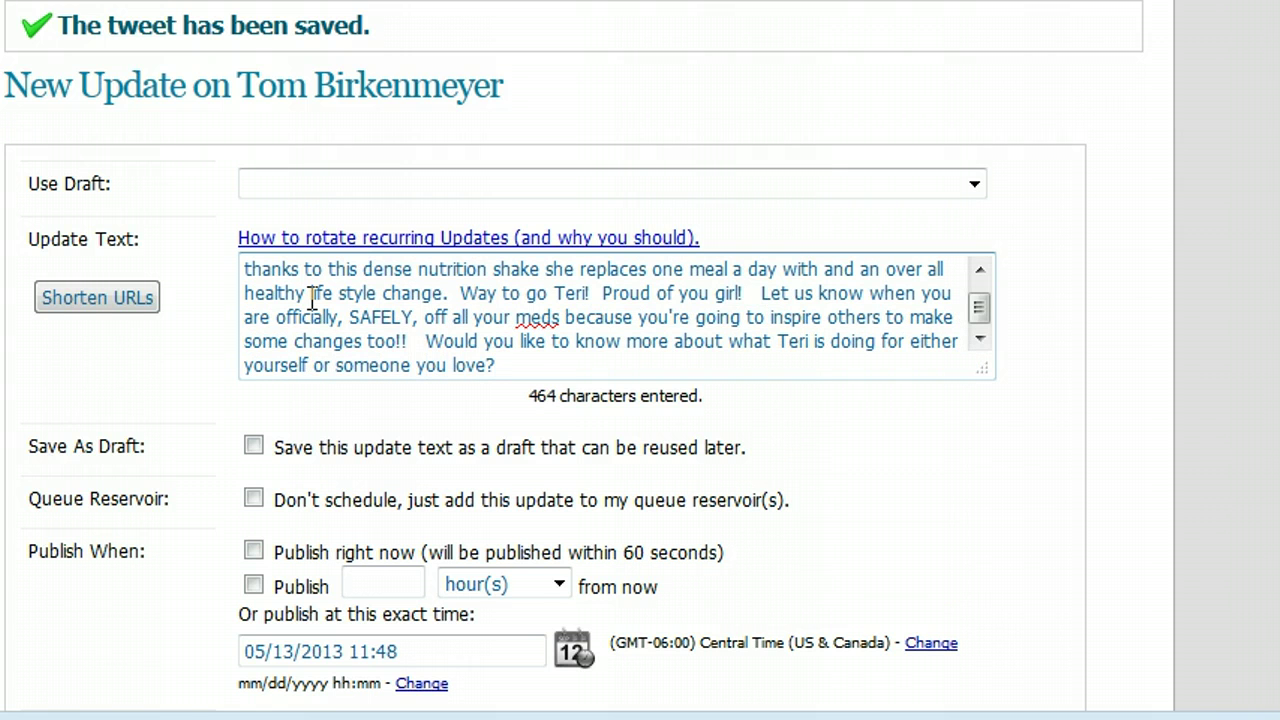
text(Private mess)
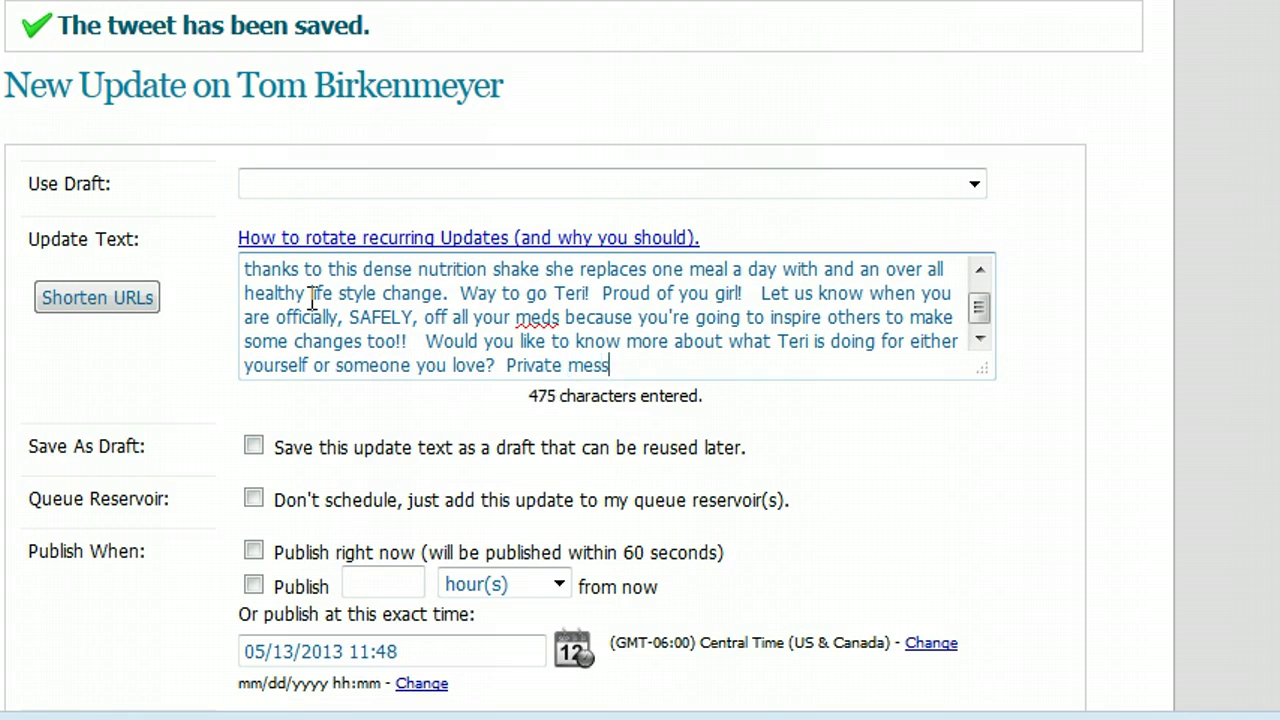
text(age me)
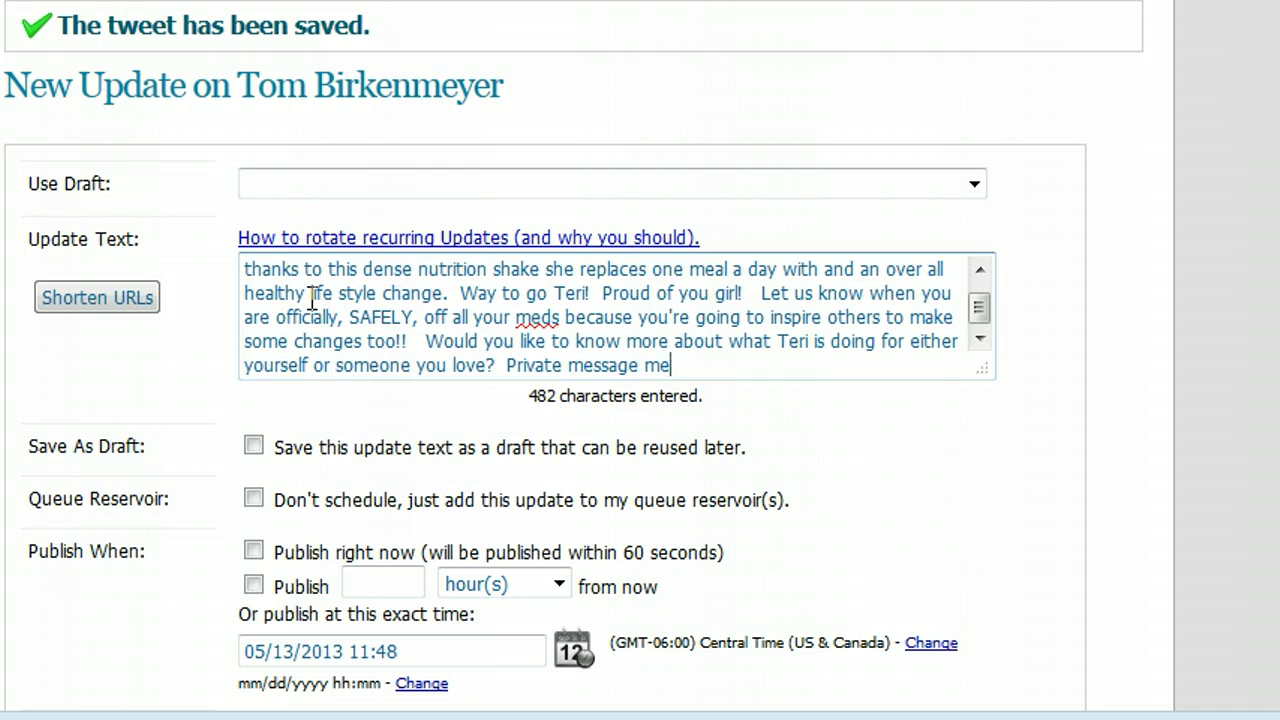
text(.)
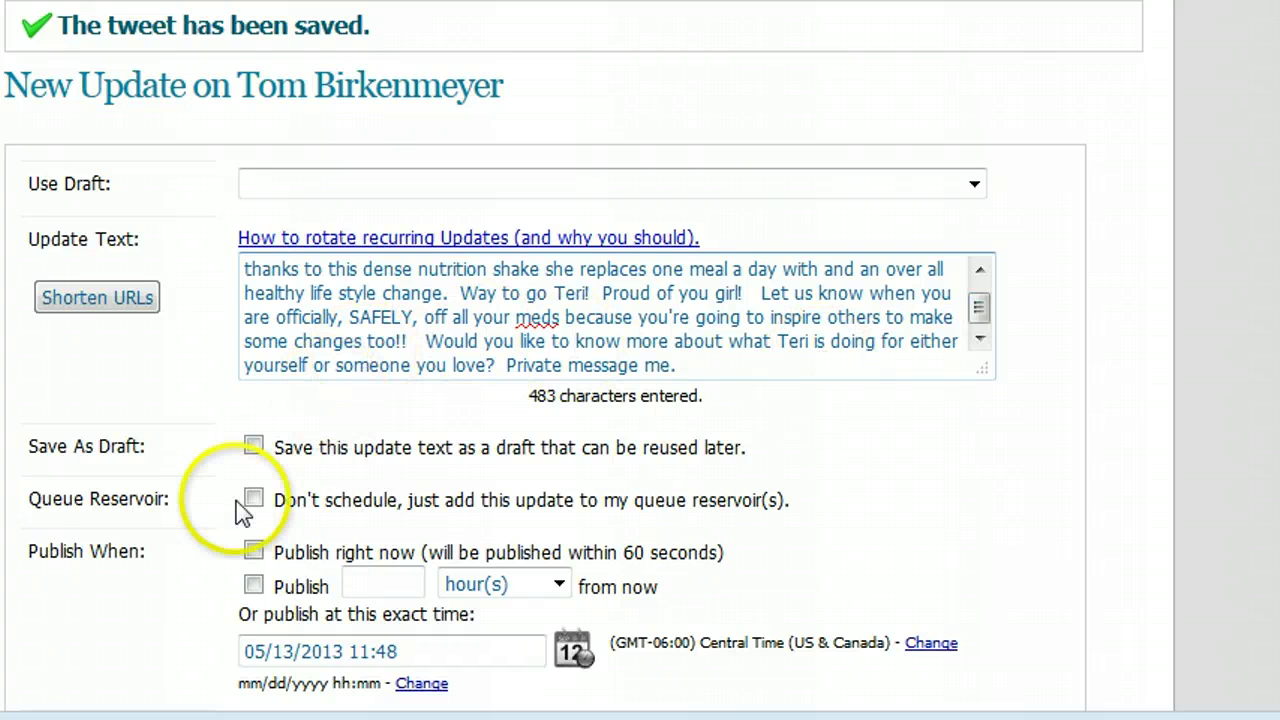
Copy the entire update text and paste it on a new first line of facebook.txt in Notepad
click(350, 318)
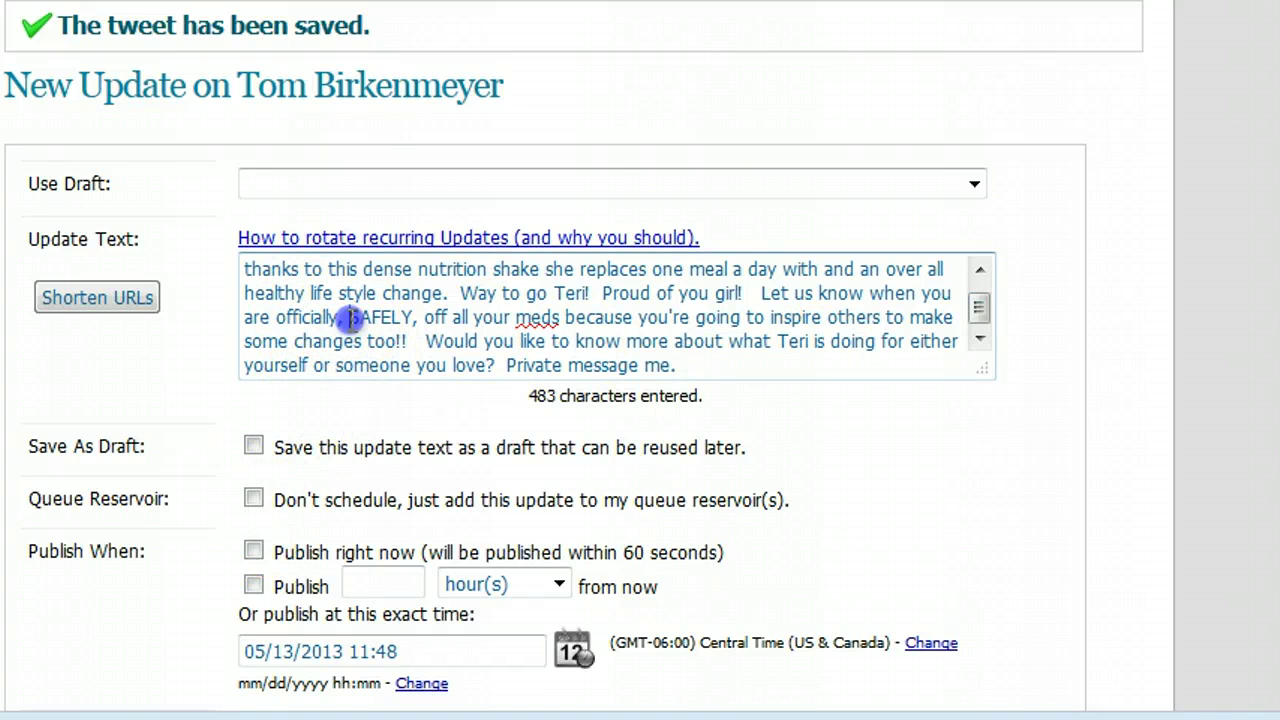
key(ctrl+a)
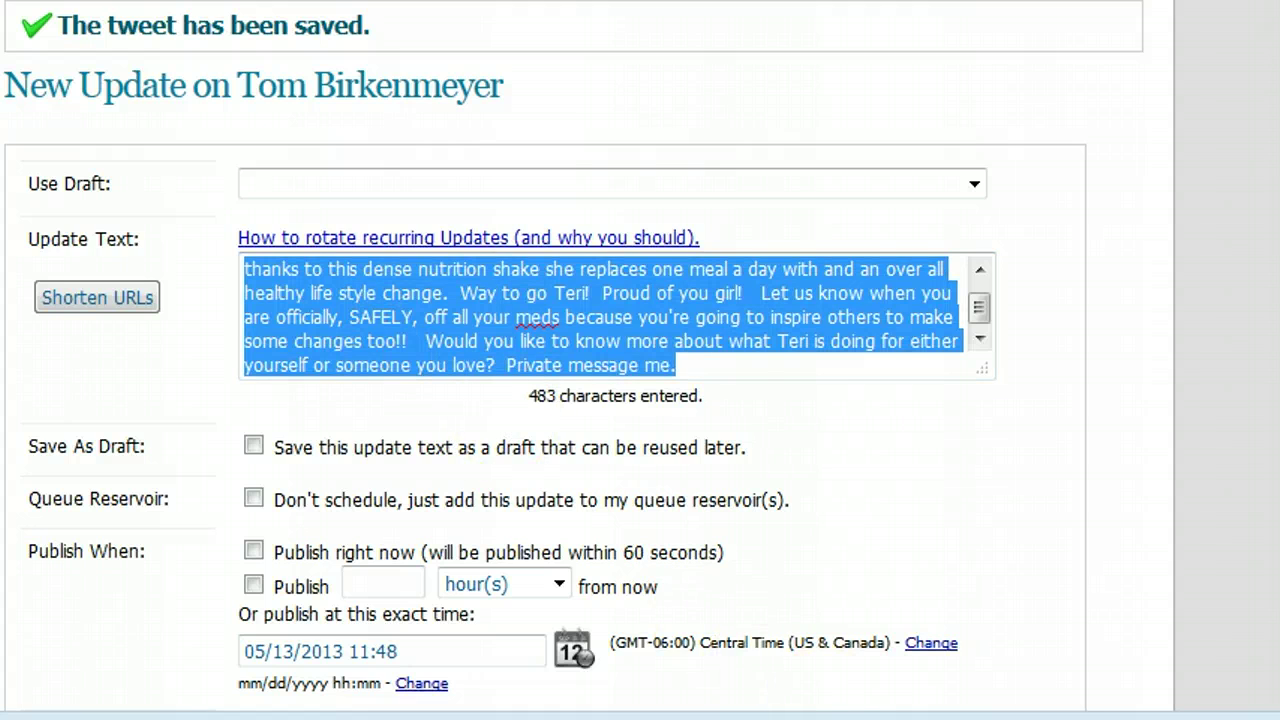
click(866, 625)
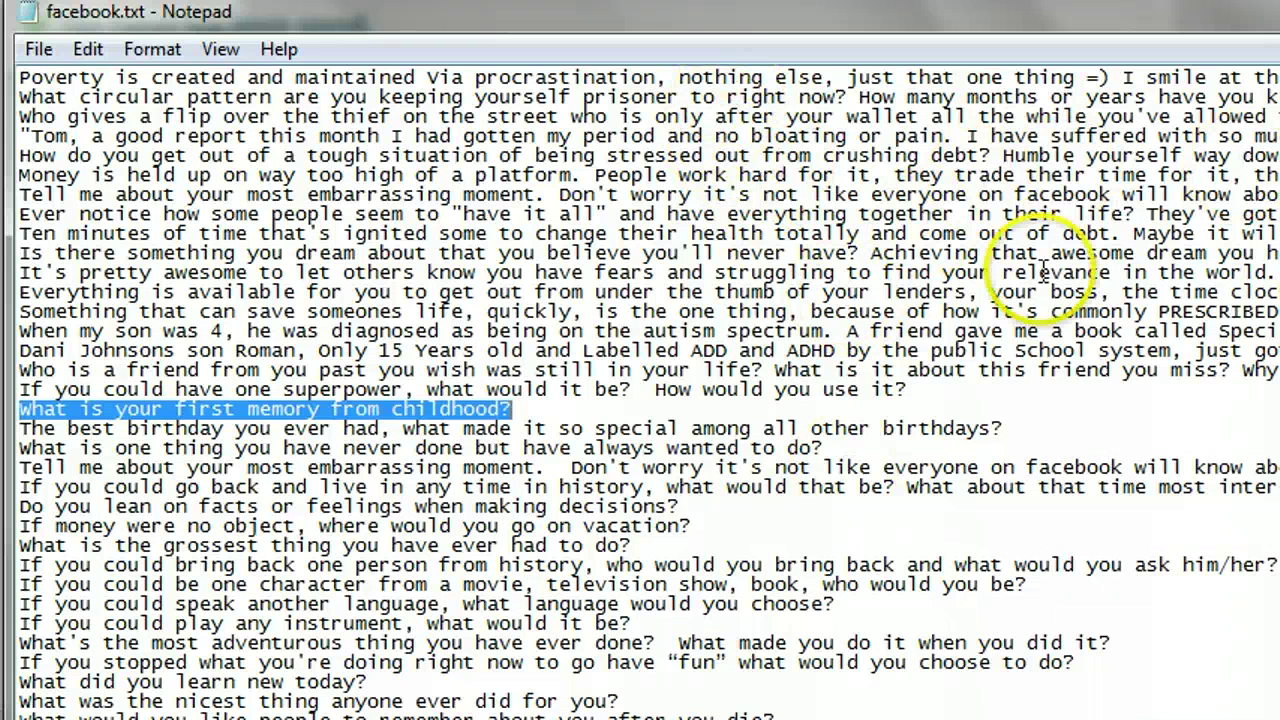
click(20, 77)
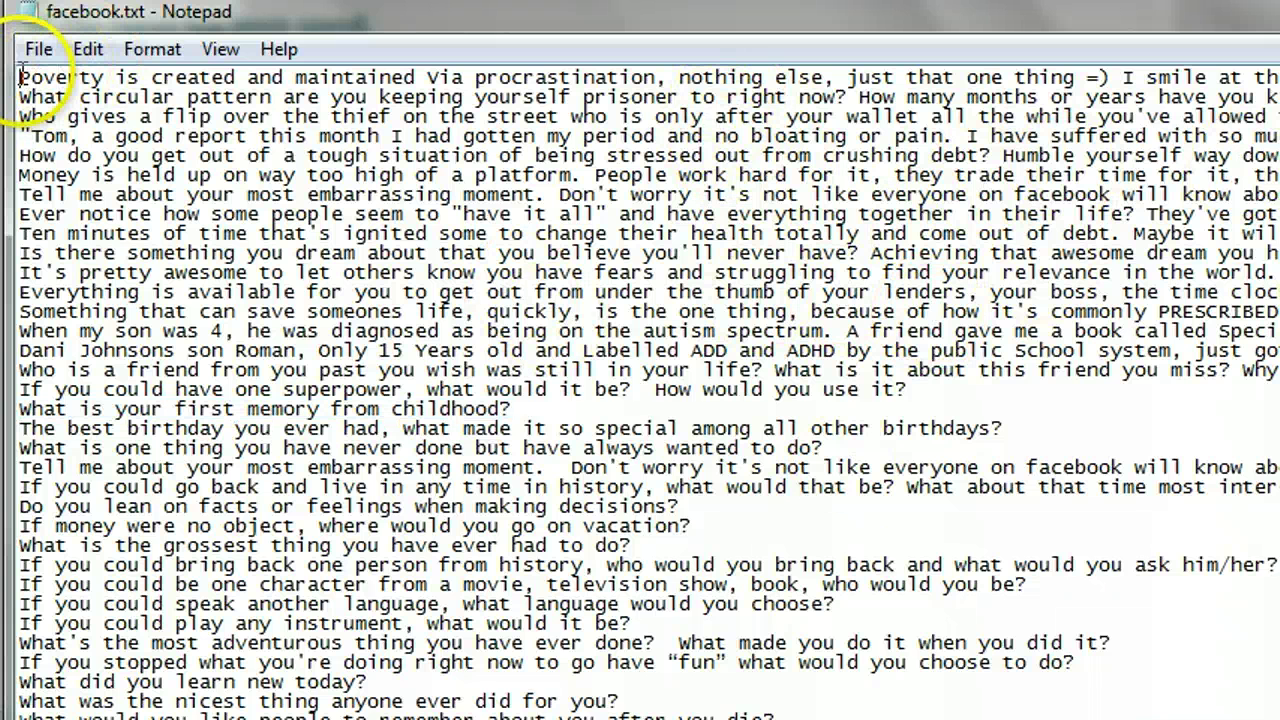
key(Return)
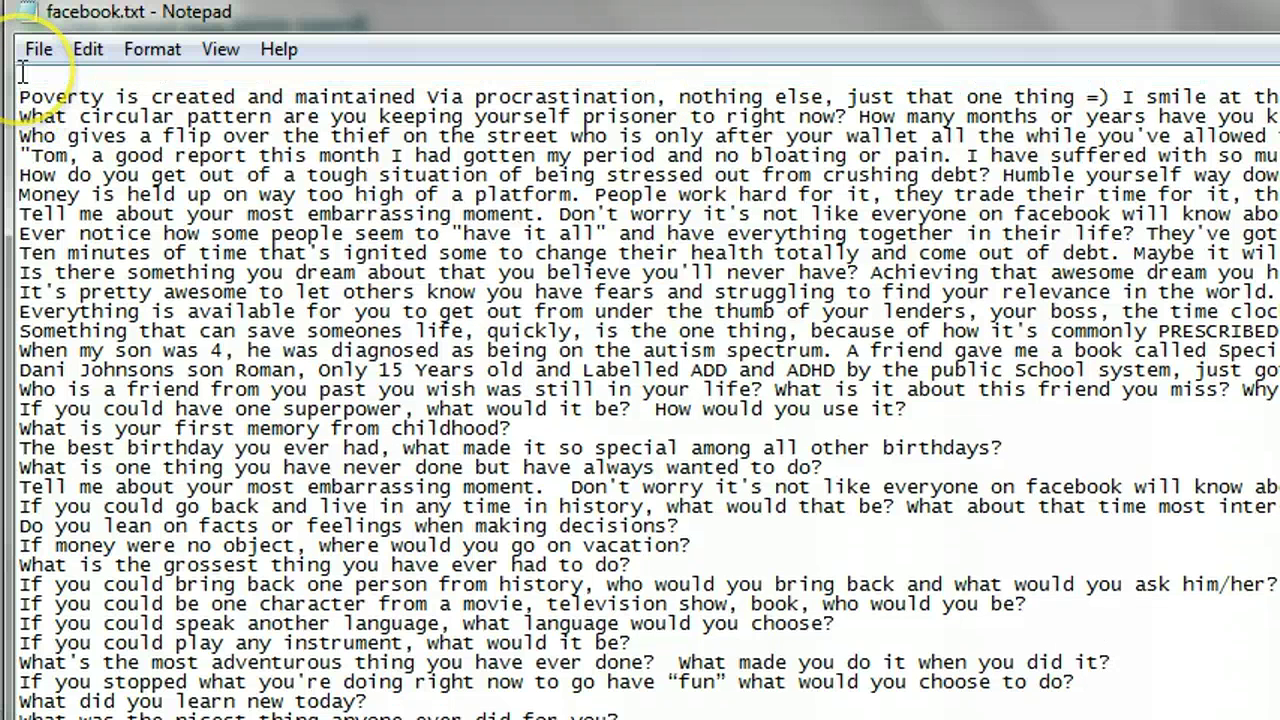
key(ctrl+v)
Return to the start of the lines in facebook.txt and check the pasted post above the existing entries
key(Down)
key(Down)
key(Down)
key(Down)
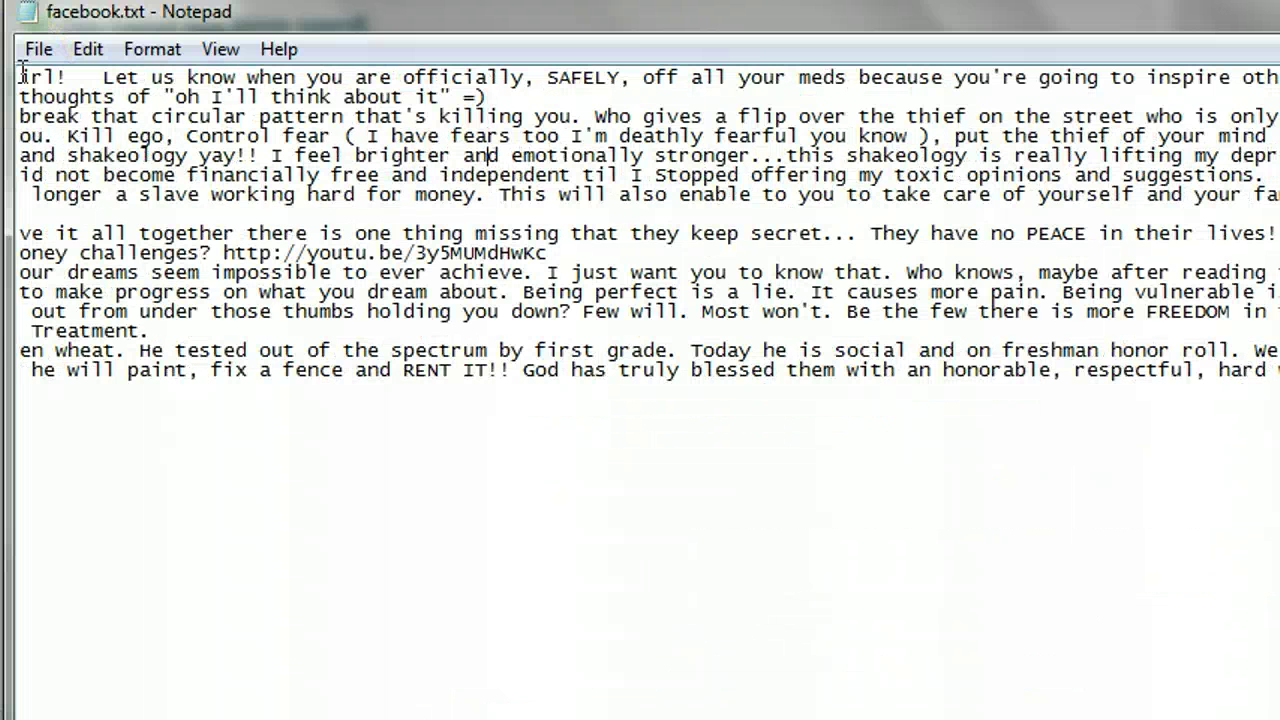
key(Left)
key(Left)
key(Left)
key(Left)
key(Left)
key(Left)
key(Left)
key(Left)
key(Left)
key(Left)
key(Left)
key(Left)
key(Left)
key(Left)
key(Left)
key(Left)
key(Left)
key(Left)
key(Left)
key(Left)
key(Left)
key(Left)
key(Left)
key(Left)
key(Left)
key(Left)
key(Left)
key(Left)
key(Left)
key(Left)
key(Left)
key(Left)
key(Left)
key(Left)
key(Left)
key(Left)
key(Left)
key(Left)
key(Left)
key(Left)
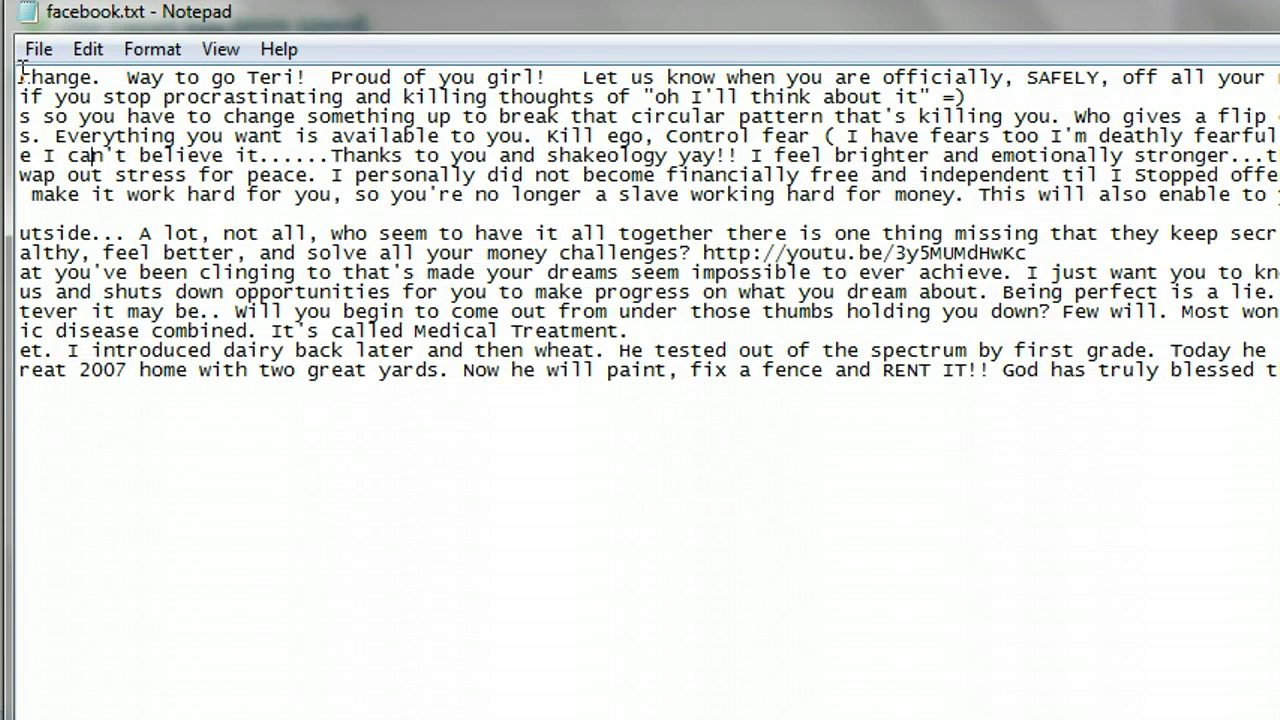
key(Left)
key(Left)
key(Left)
key(Left)
key(Left)
key(Left)
key(Left)
key(Left)
key(Left)
key(Left)
key(Left)
key(Left)
key(Left)
key(Left)
key(Left)
key(Left)
key(Left)
key(Left)
key(Left)
key(Left)
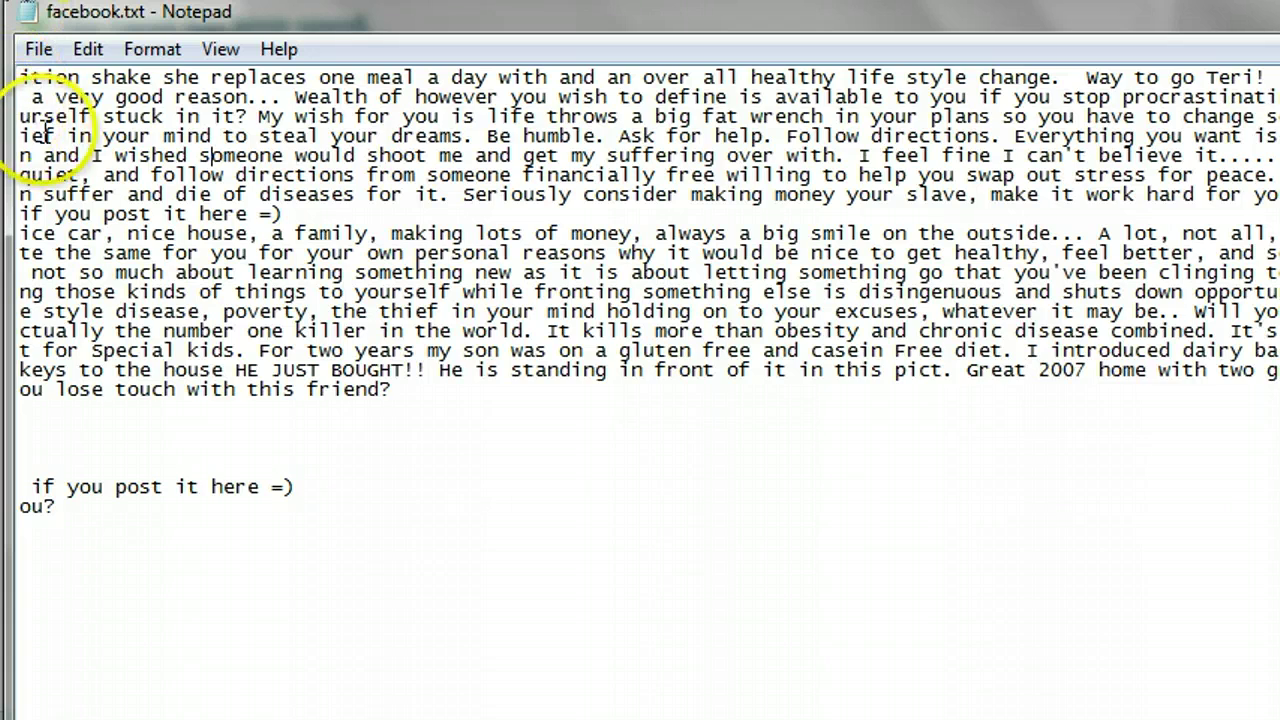
drag(92, 116, 10, 118)
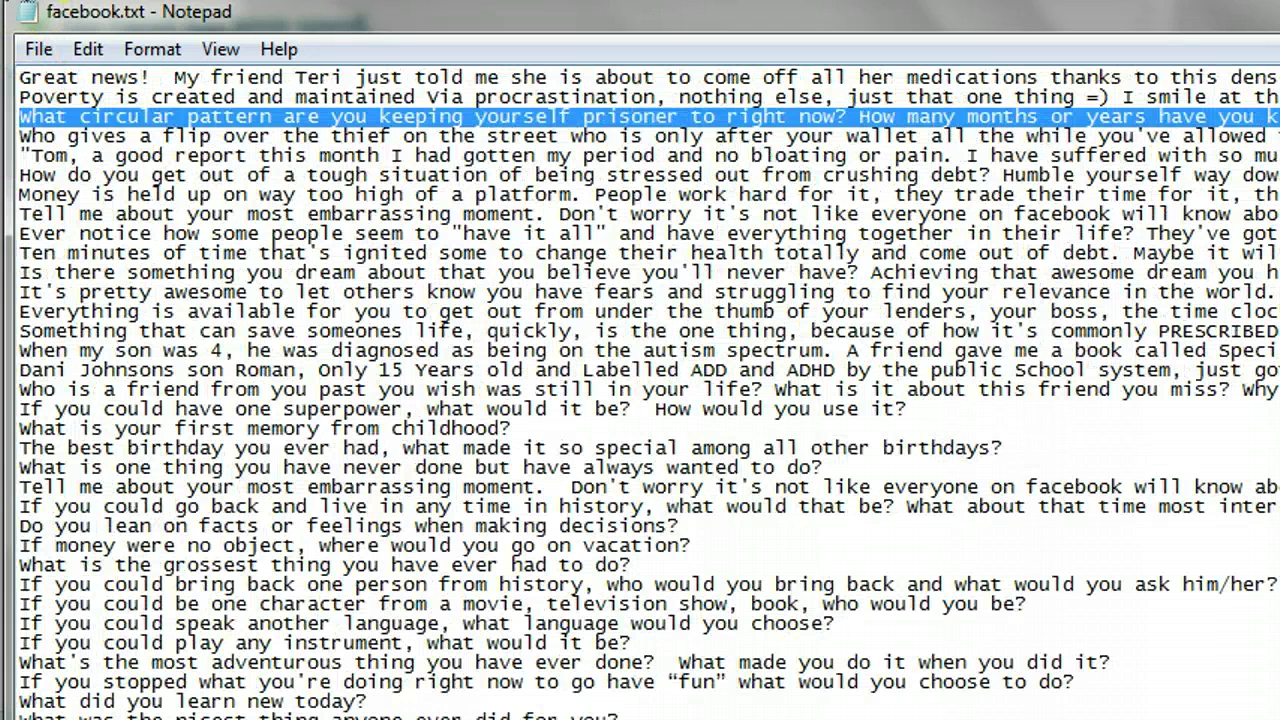
click(48, 100)
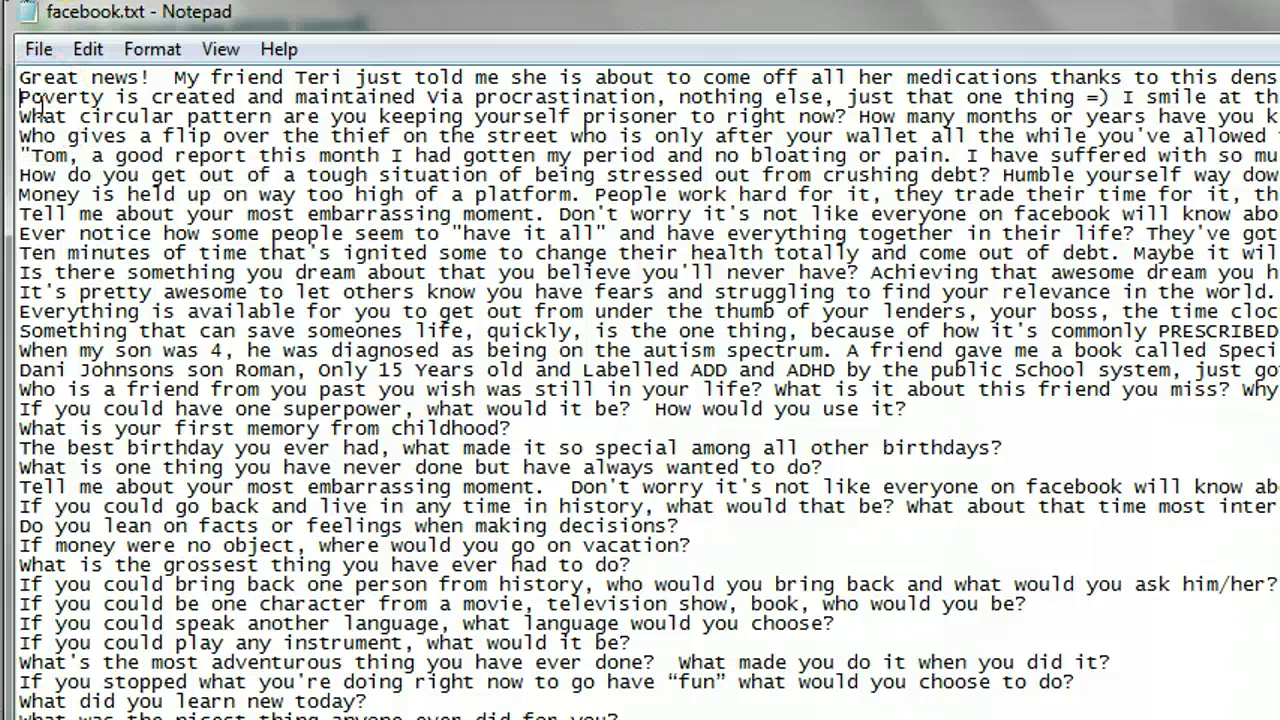
click(110, 24)
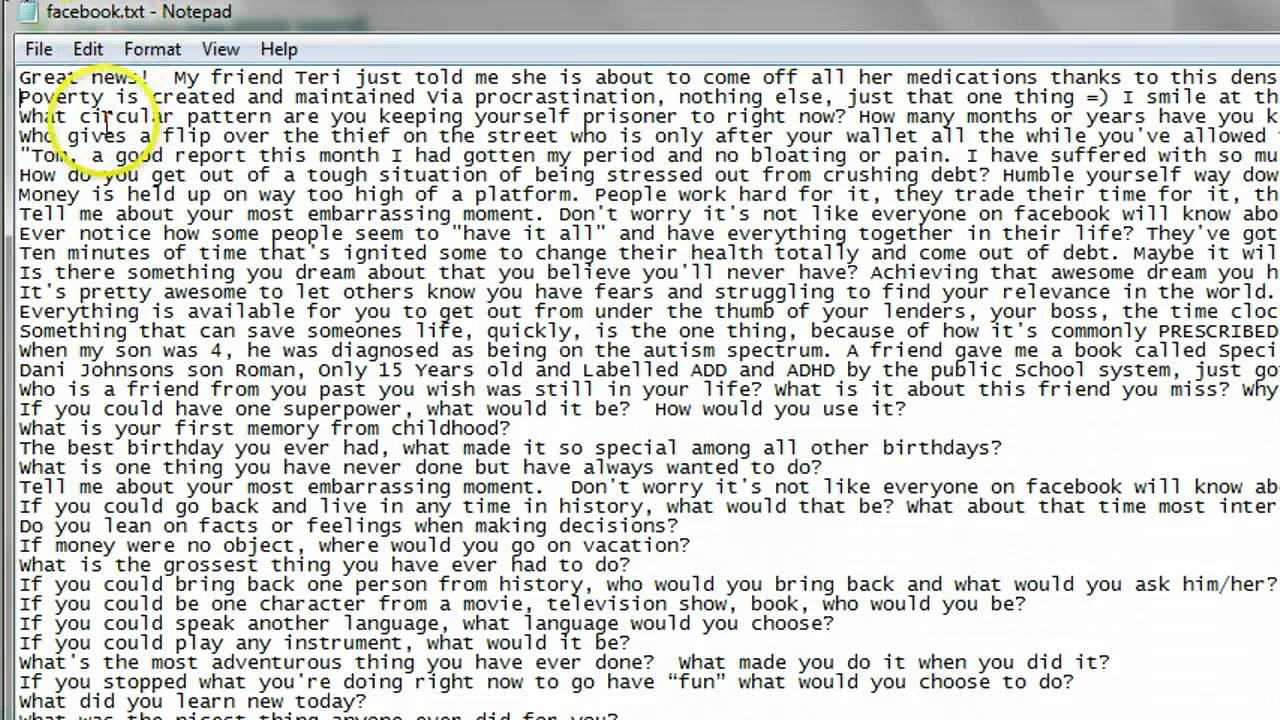
Save facebook.txt in Notepad and return to the SocialOomph update form, leaving its text deselected
click(36, 48)
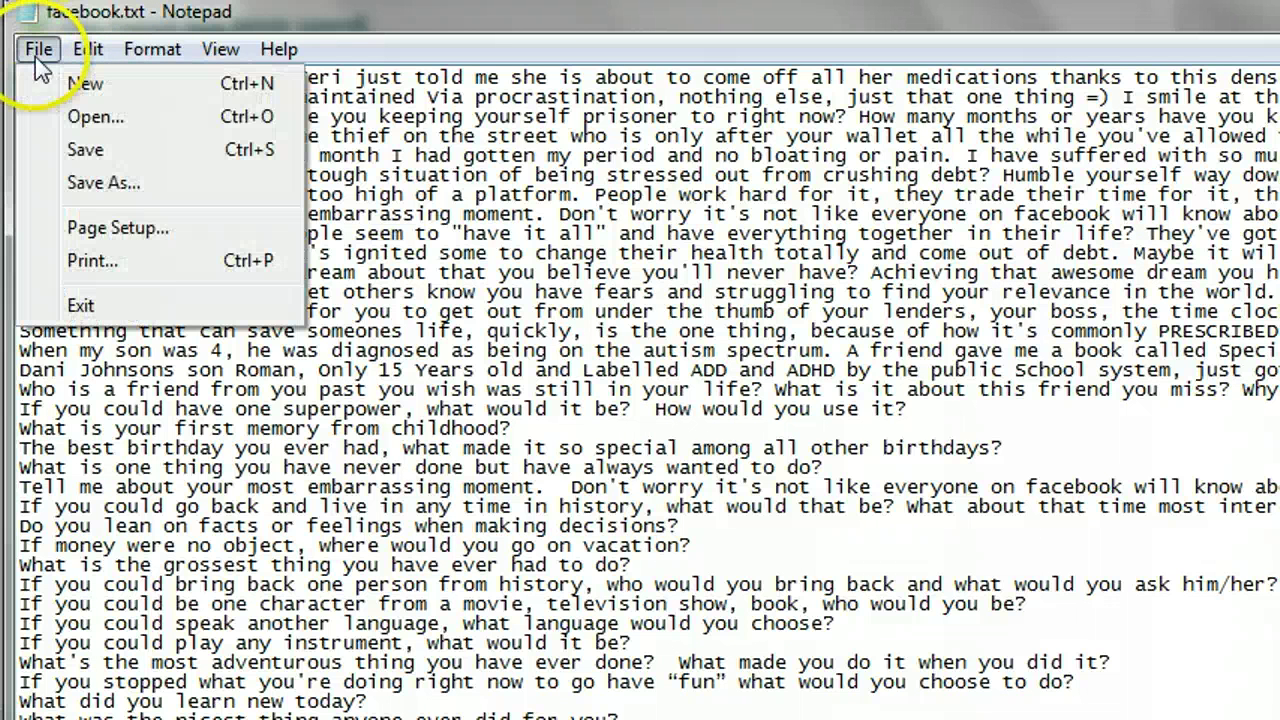
click(86, 149)
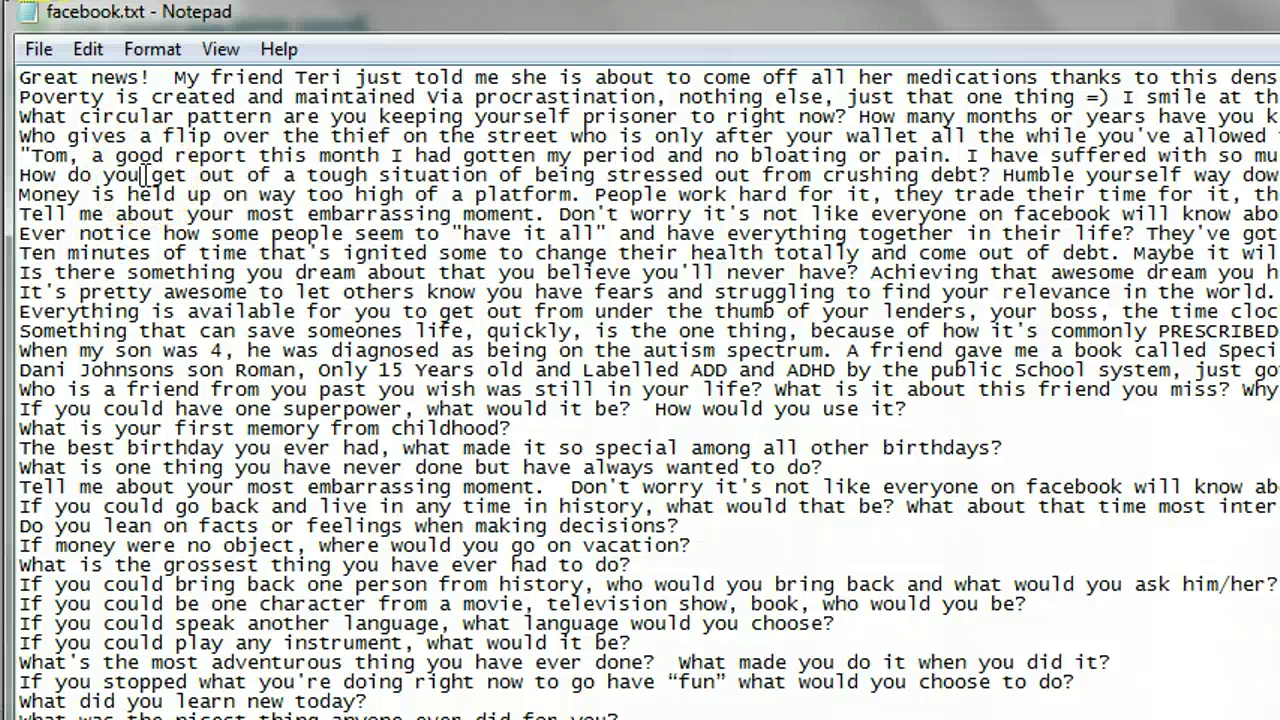
click(143, 440)
key(alt+Tab)
key(ctrl+a)
scroll(546, 357, down, 2)
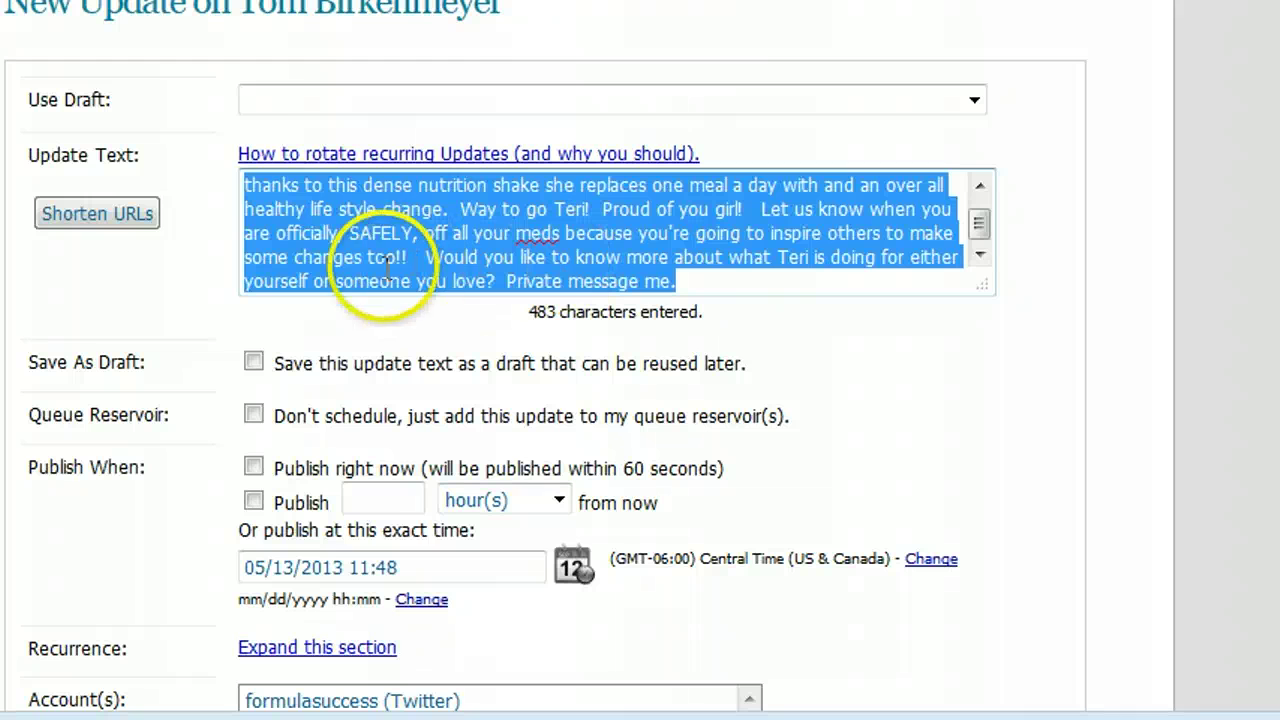
click(364, 209)
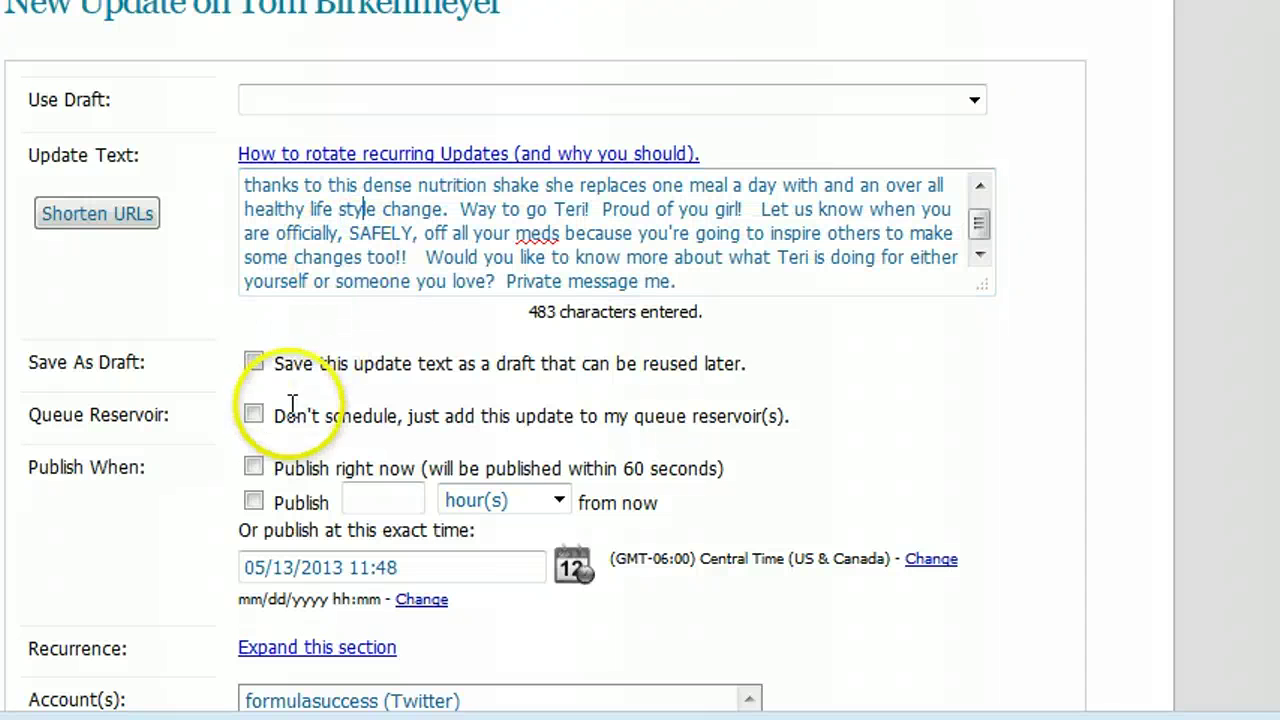
Set the update to publish 2 hours from now
click(253, 501)
click(362, 364)
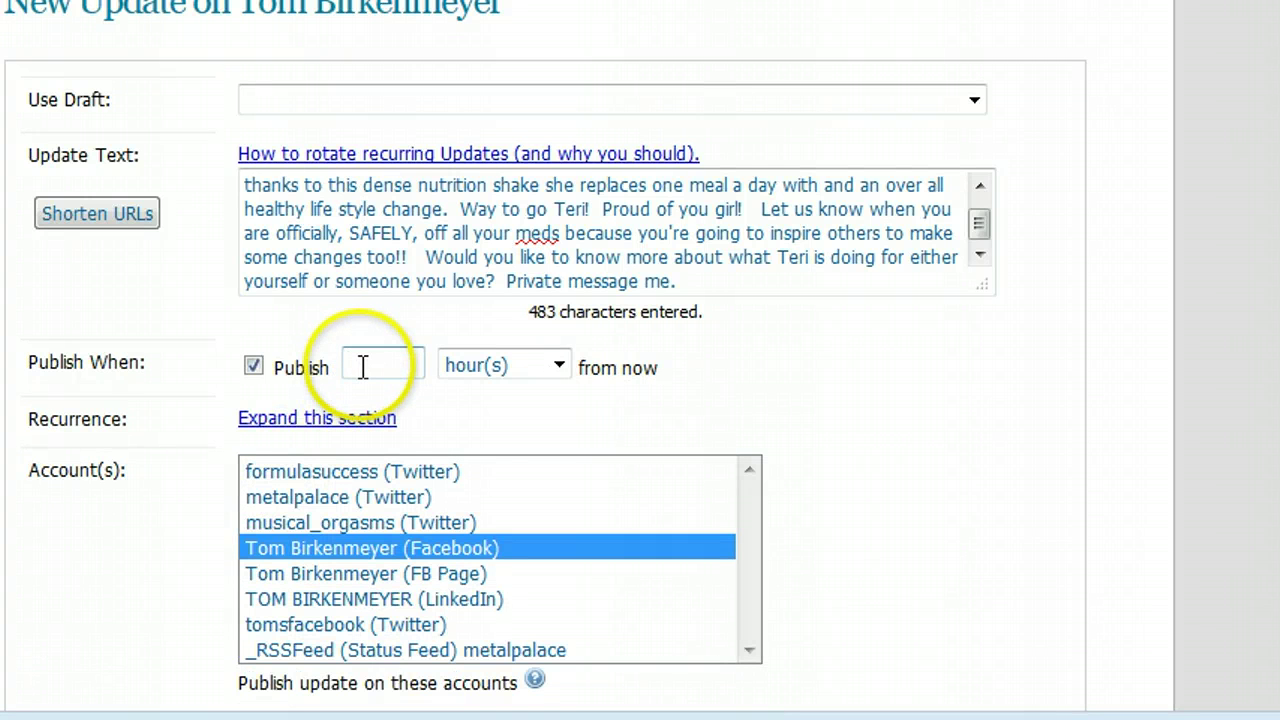
text(2)
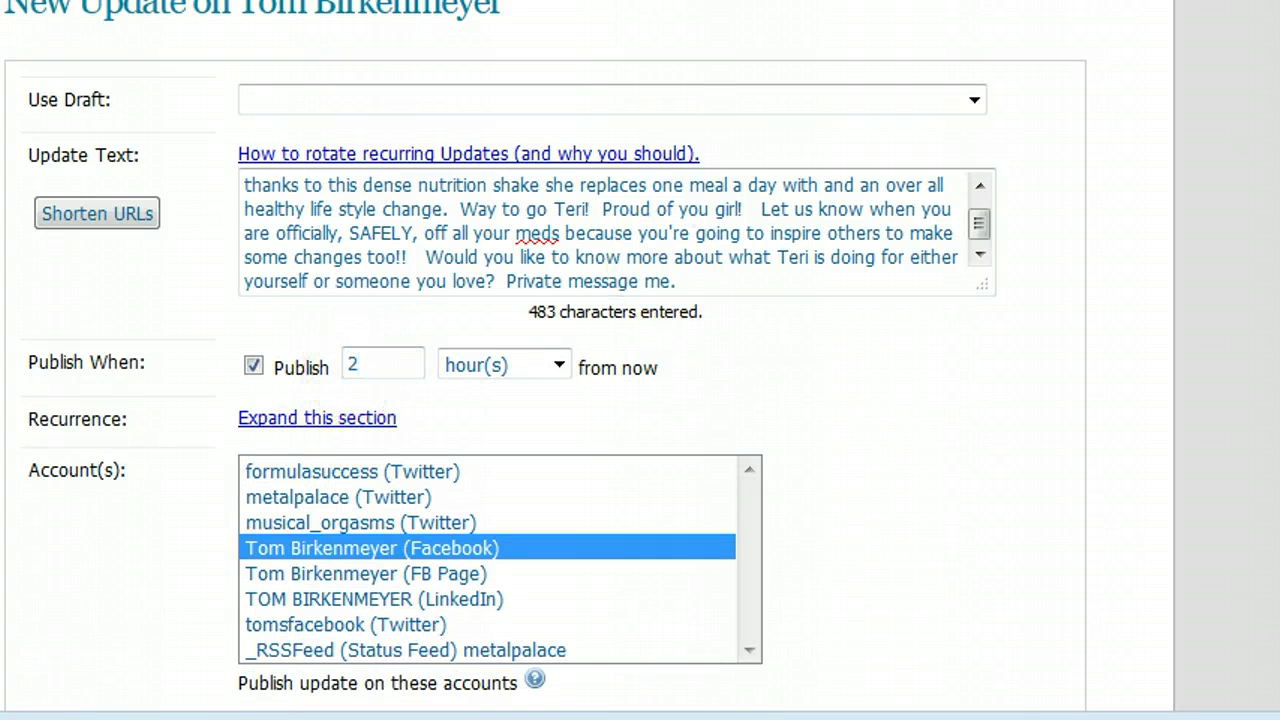
scroll(752, 97, down, 5)
click(752, 97)
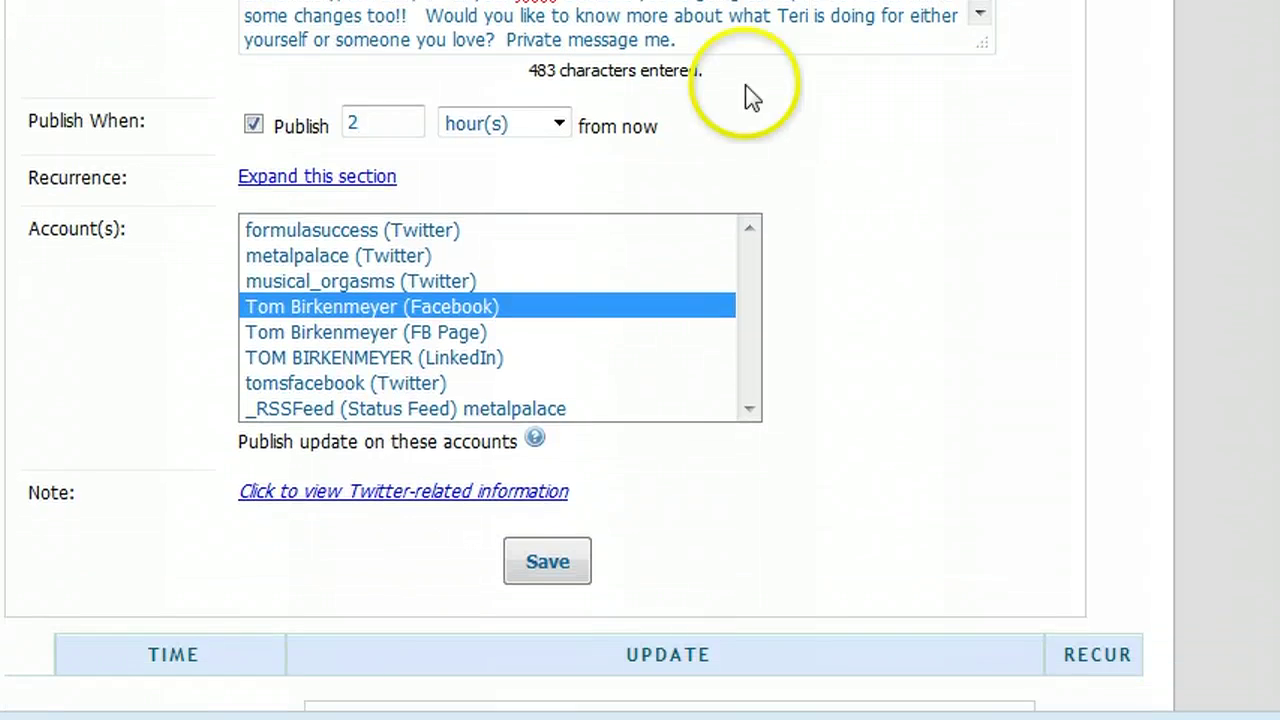
Change the publishing delay to 75 minutes from now and save the scheduled update
click(557, 123)
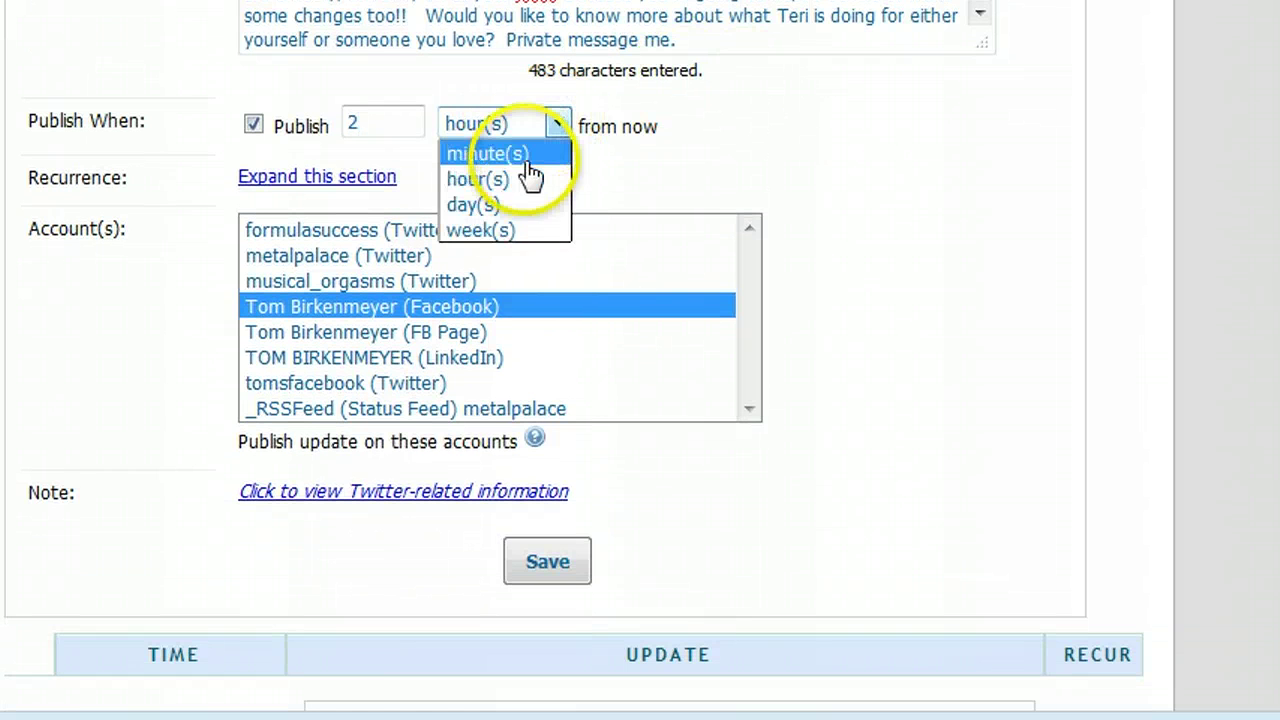
click(524, 157)
drag(366, 124, 340, 124)
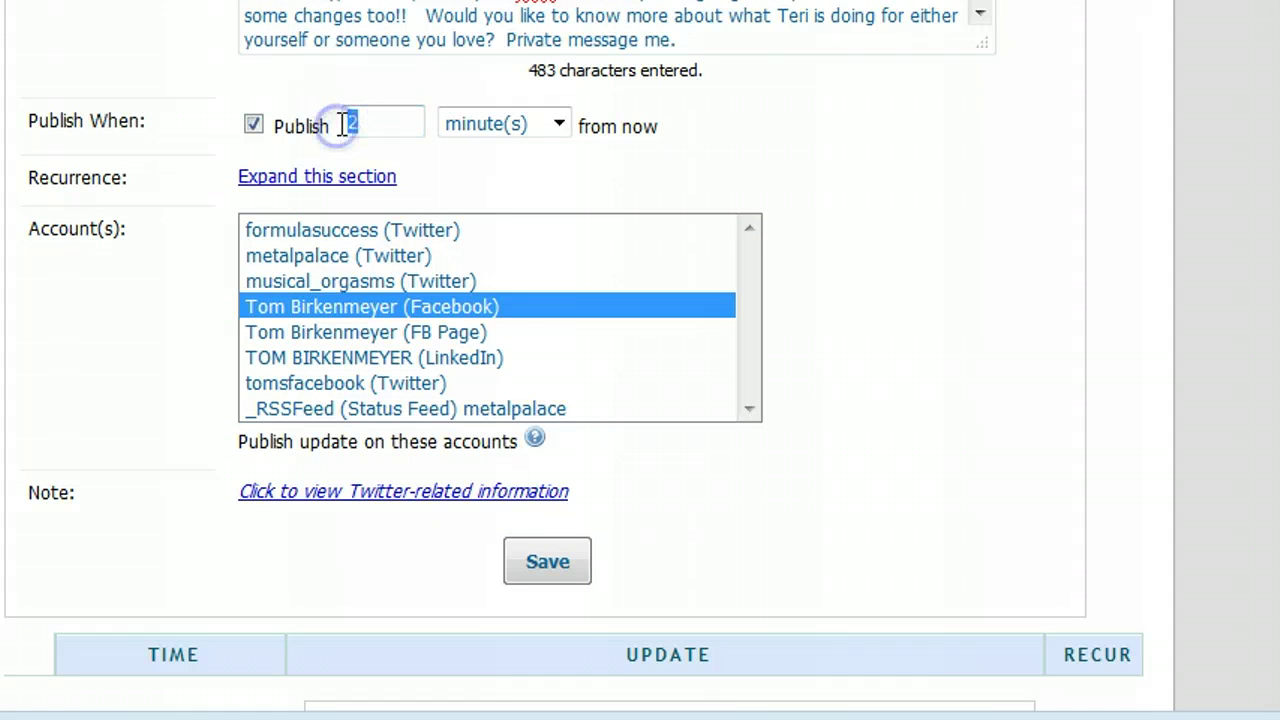
text(75)
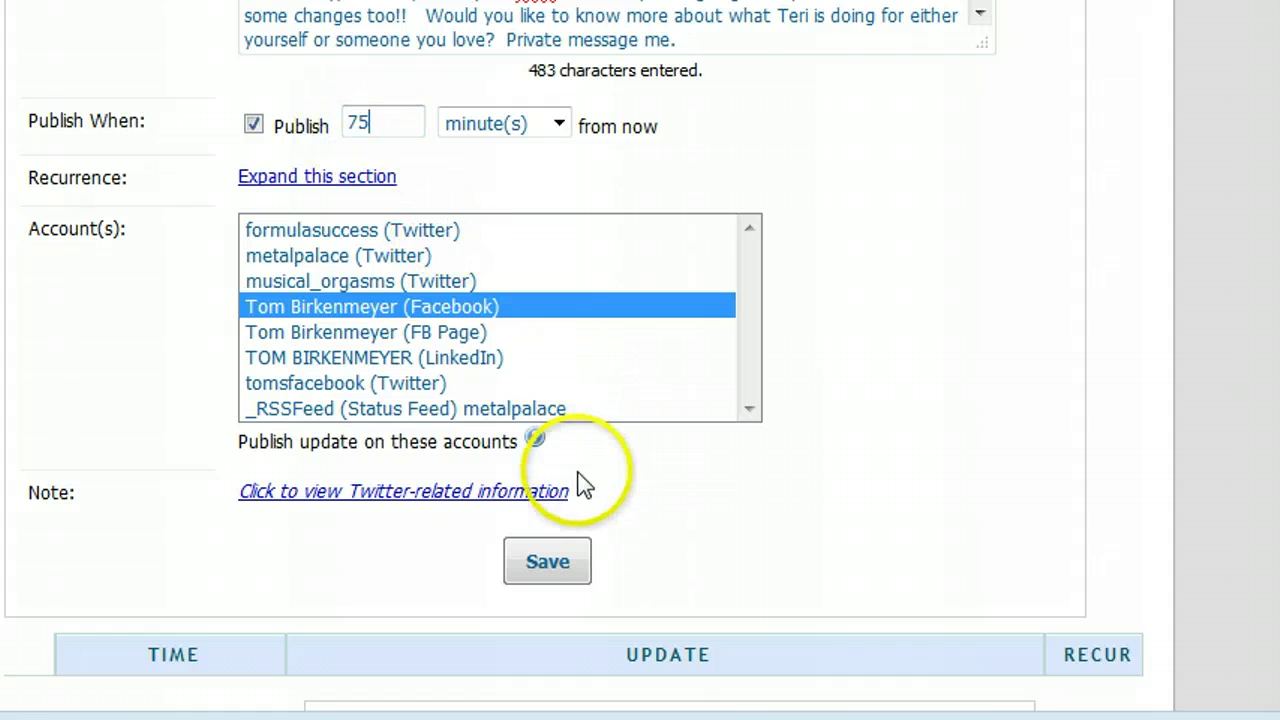
click(548, 563)
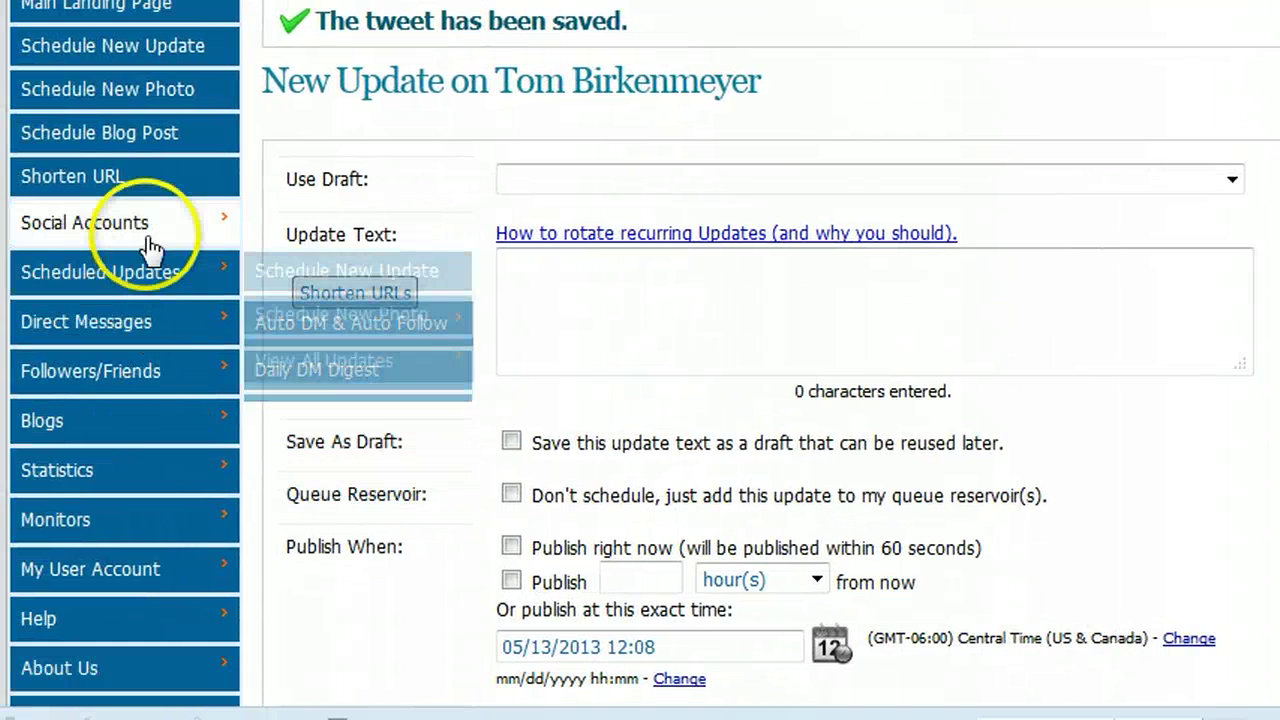
Open the form for scheduling a new photo
mouse_move(152, 234)
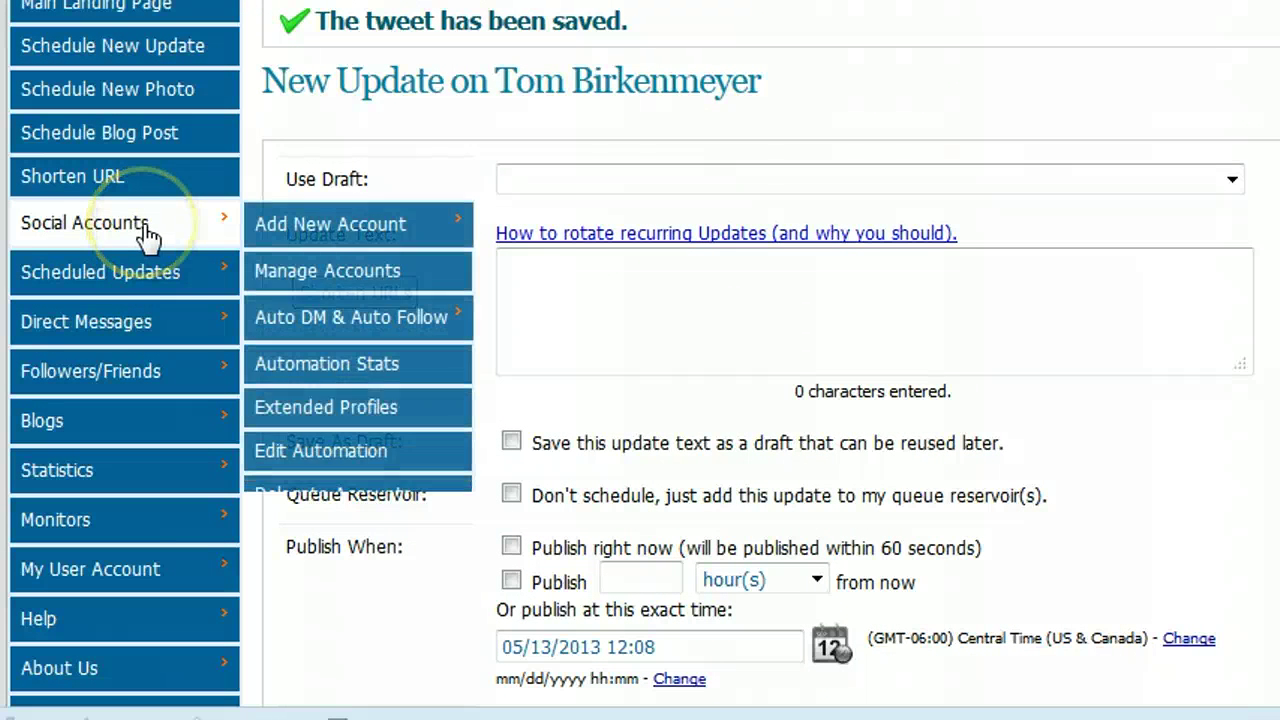
mouse_move(180, 275)
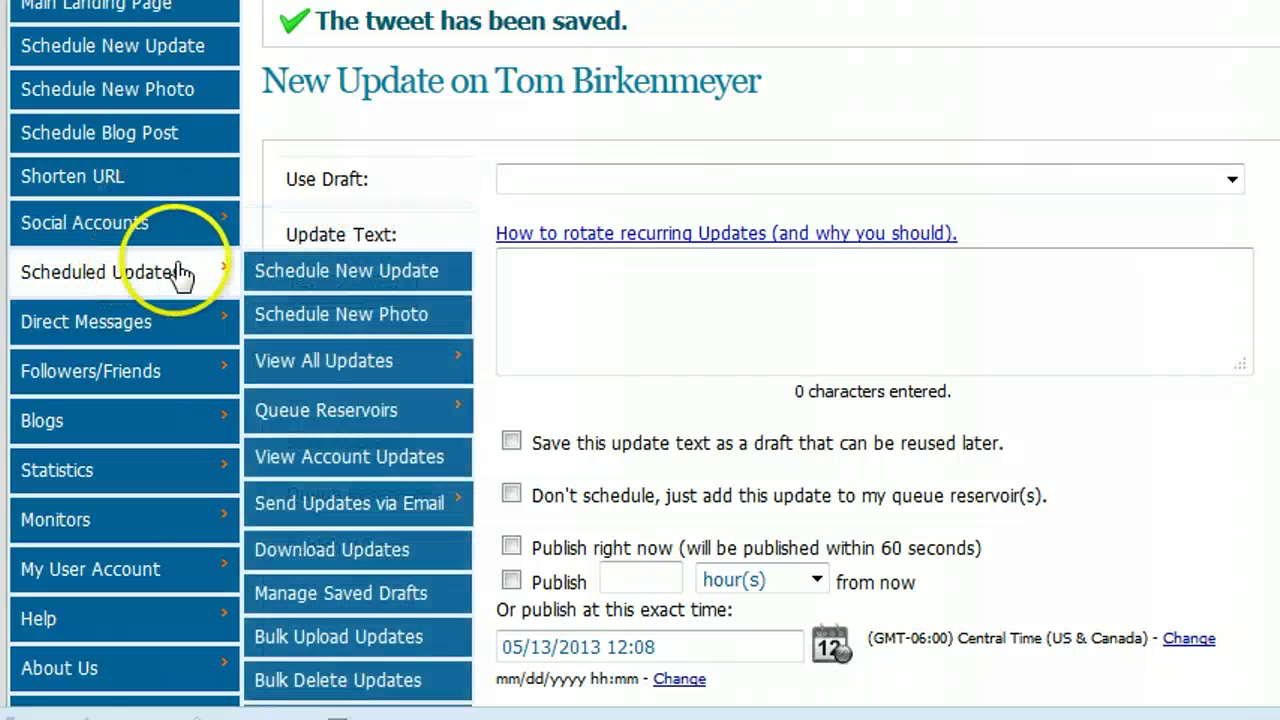
click(288, 314)
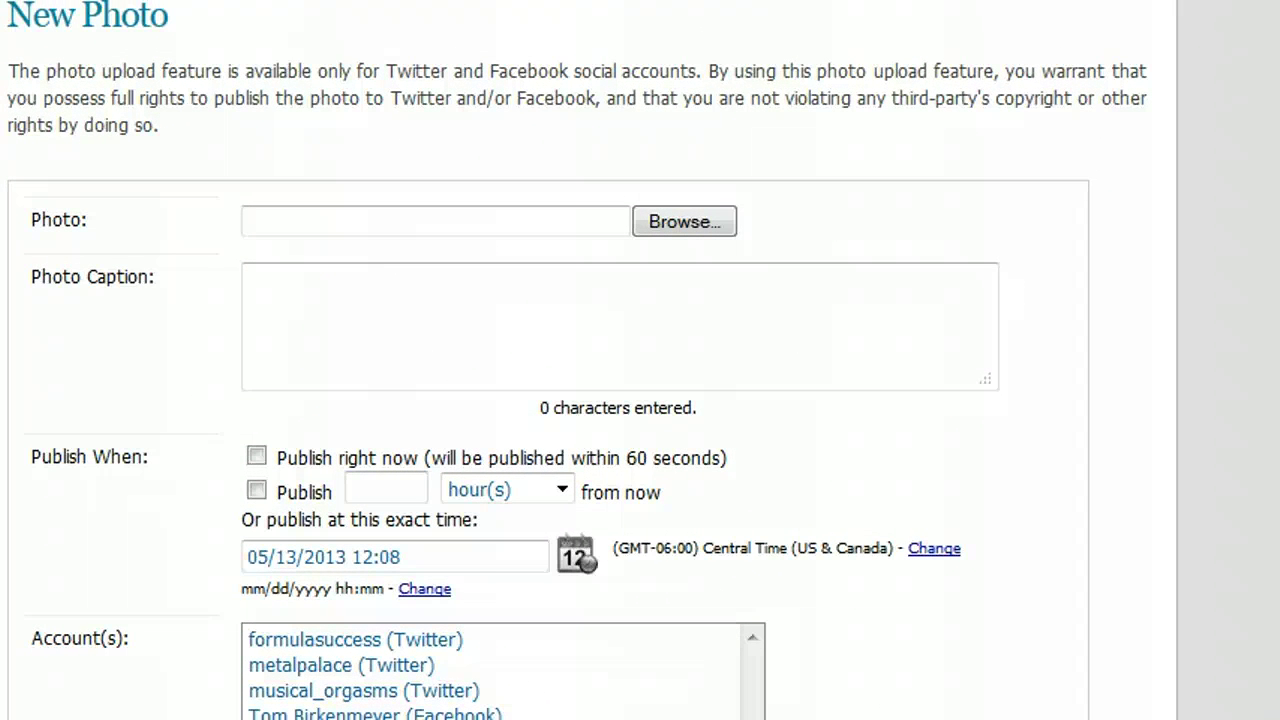
Switch to Facebook and open the "definition of BEAUTIFUL" photo on its own page
mouse_move(240, 719)
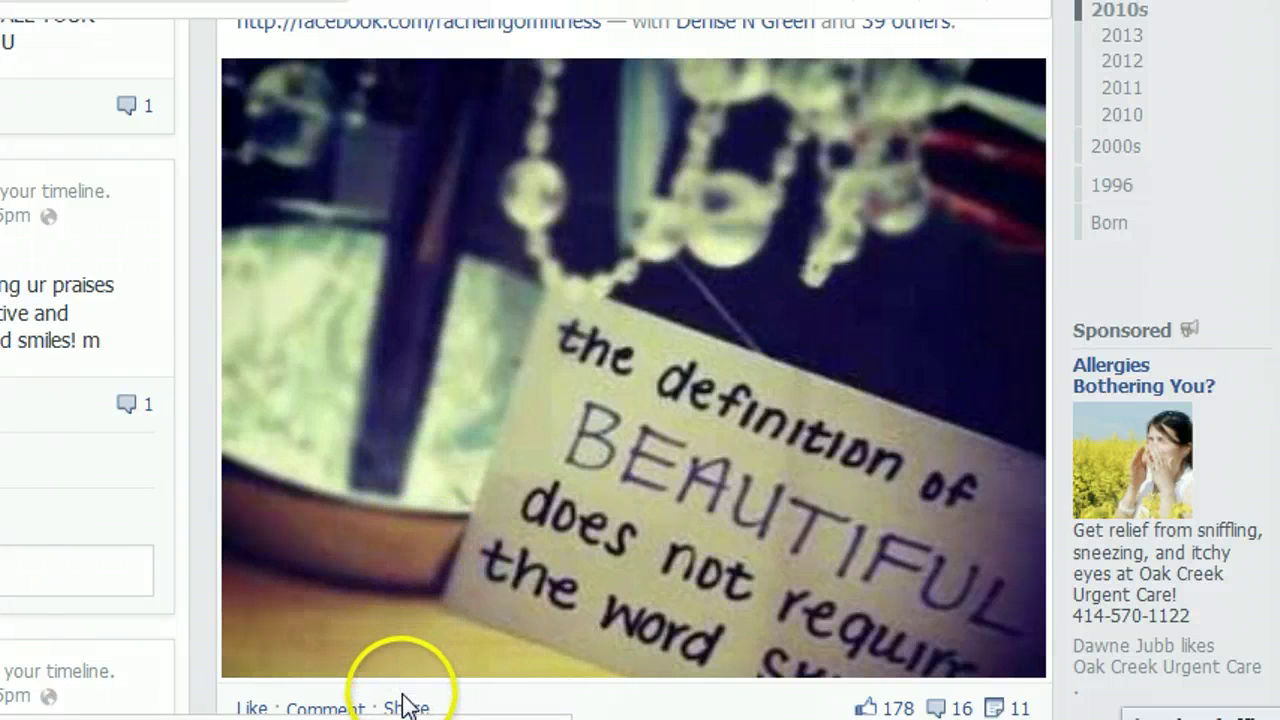
right_click(425, 368)
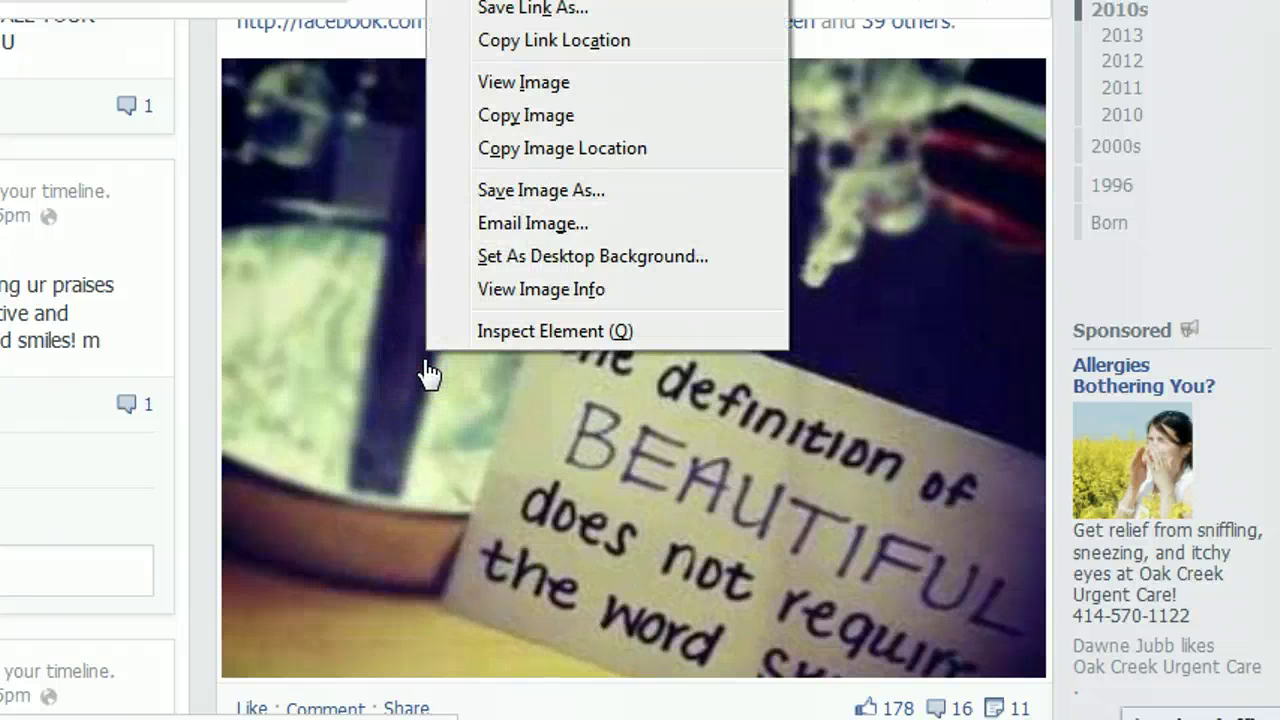
key(Escape)
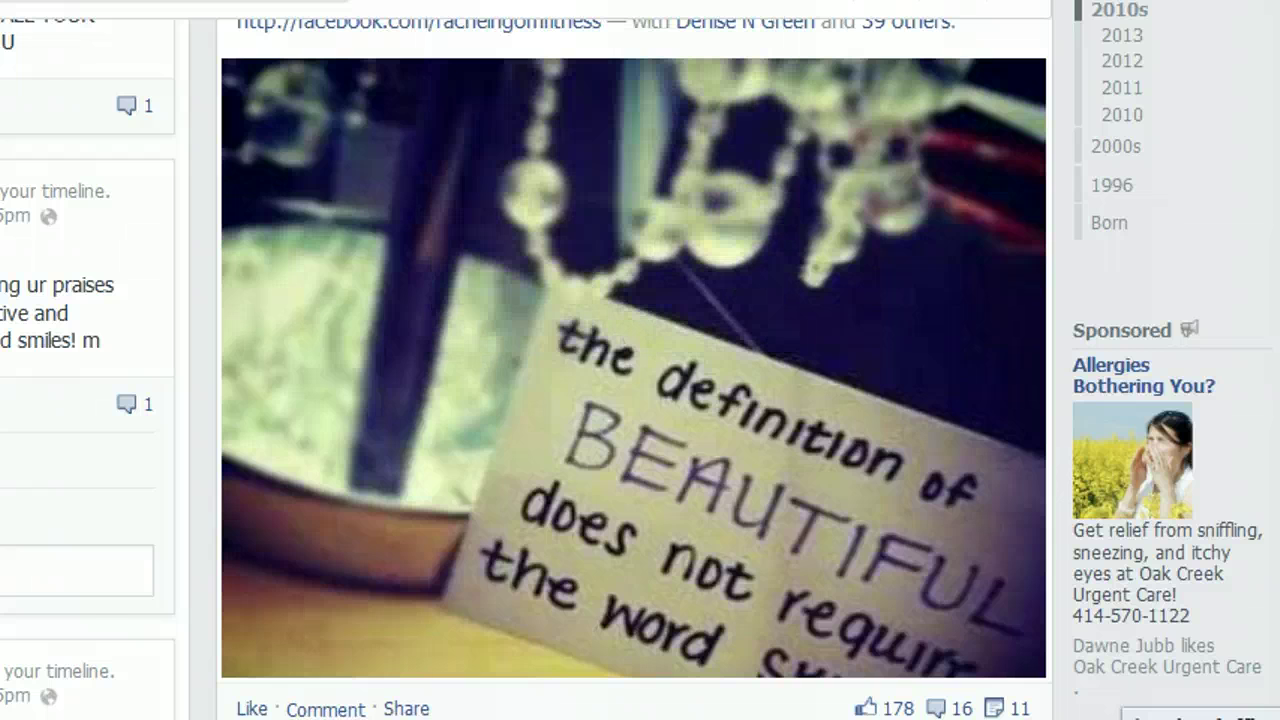
click(651, 63)
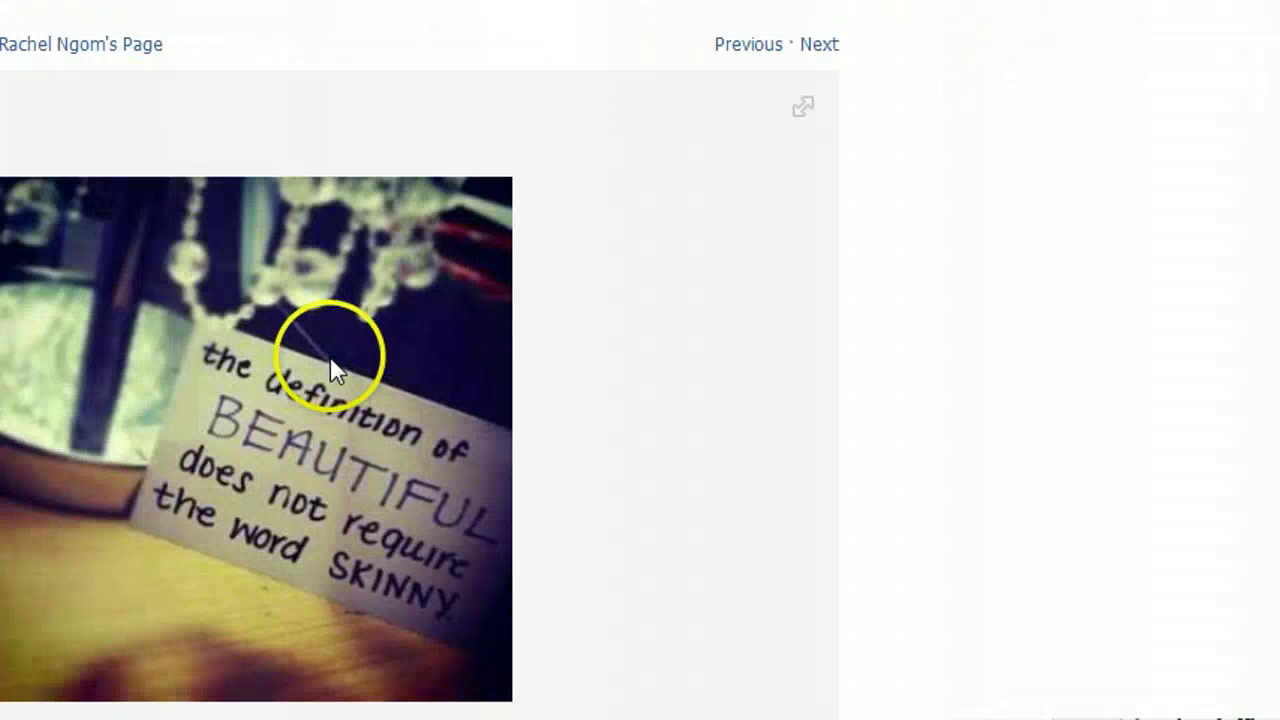
Save the "definition of BEAUTIFUL" image as a JPEG named beauty in the temp folder
right_click(335, 370)
click(394, 485)
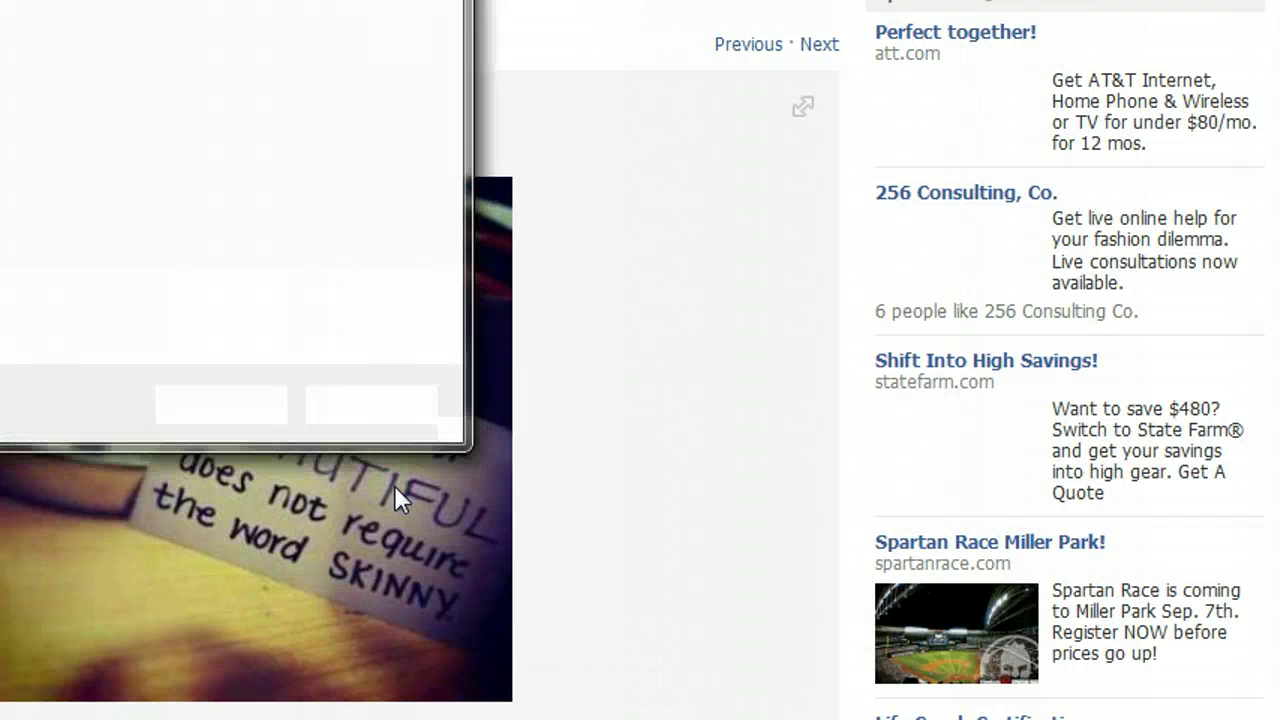
click(340, 289)
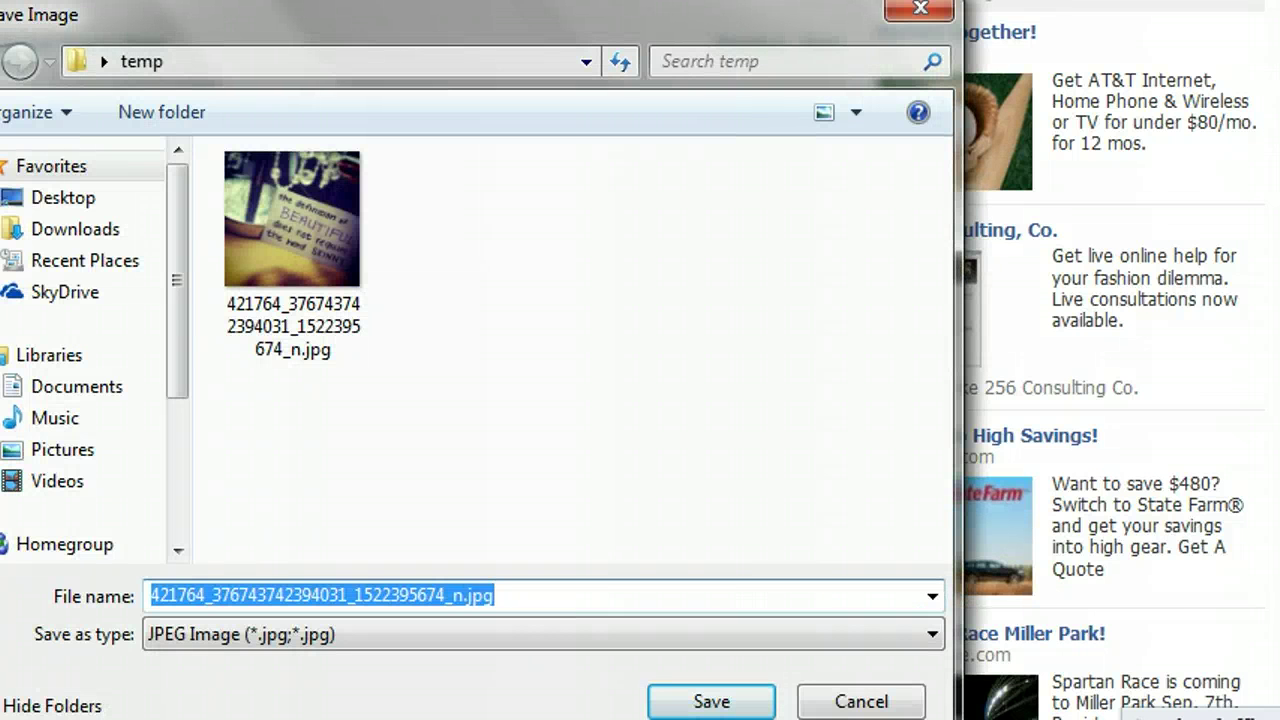
text(be)
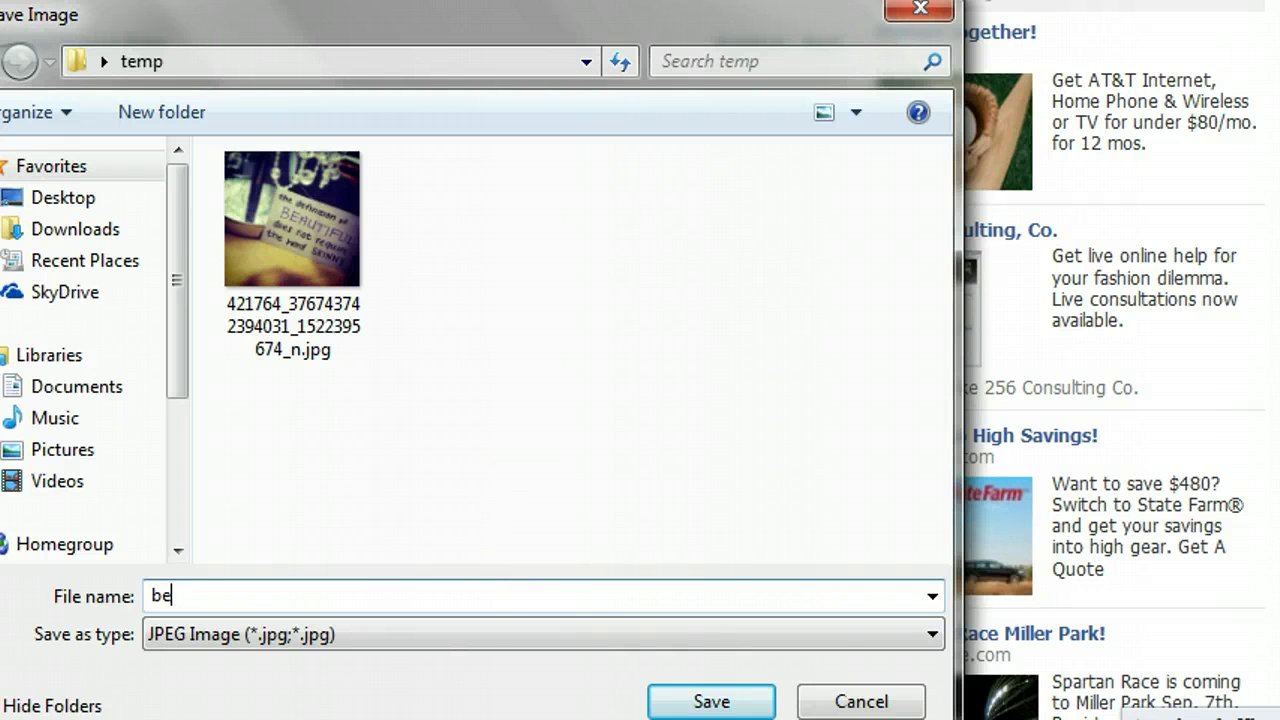
text(auty)
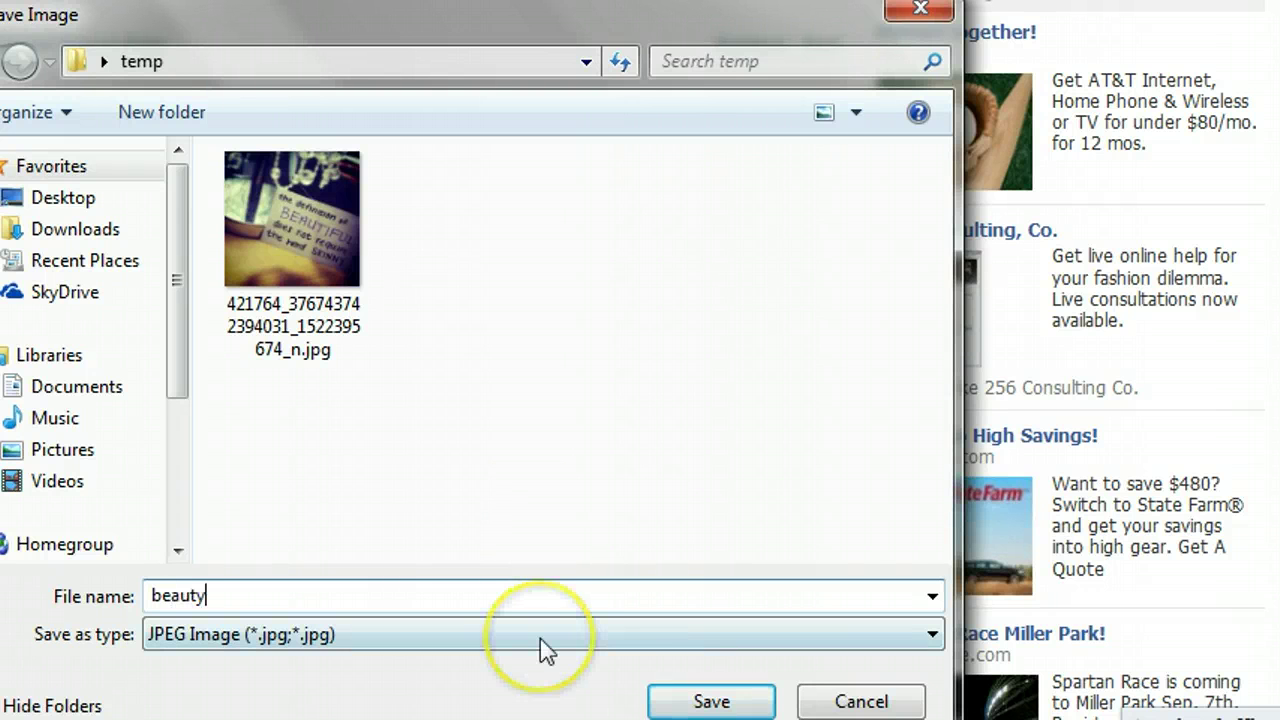
click(708, 701)
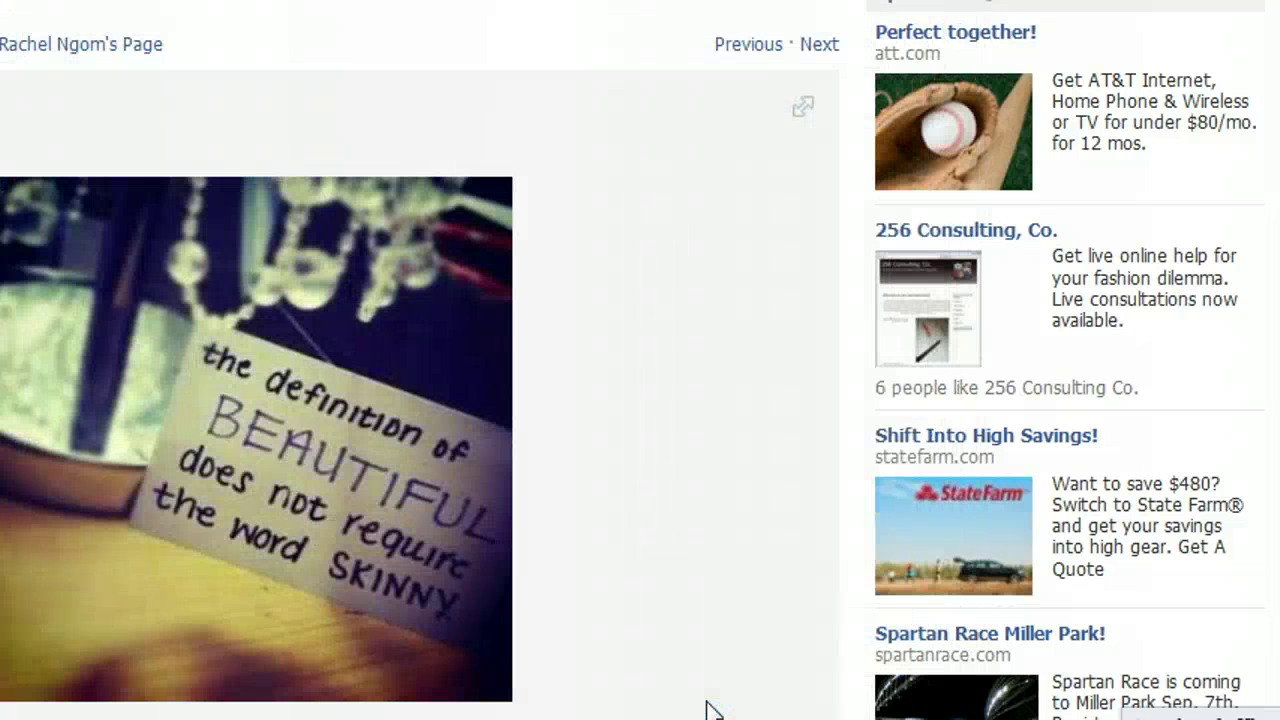
Return to SocialOomph's New Photo form and choose beauty.jpg from the Desktop's temp folder as the photo
click(654, 555)
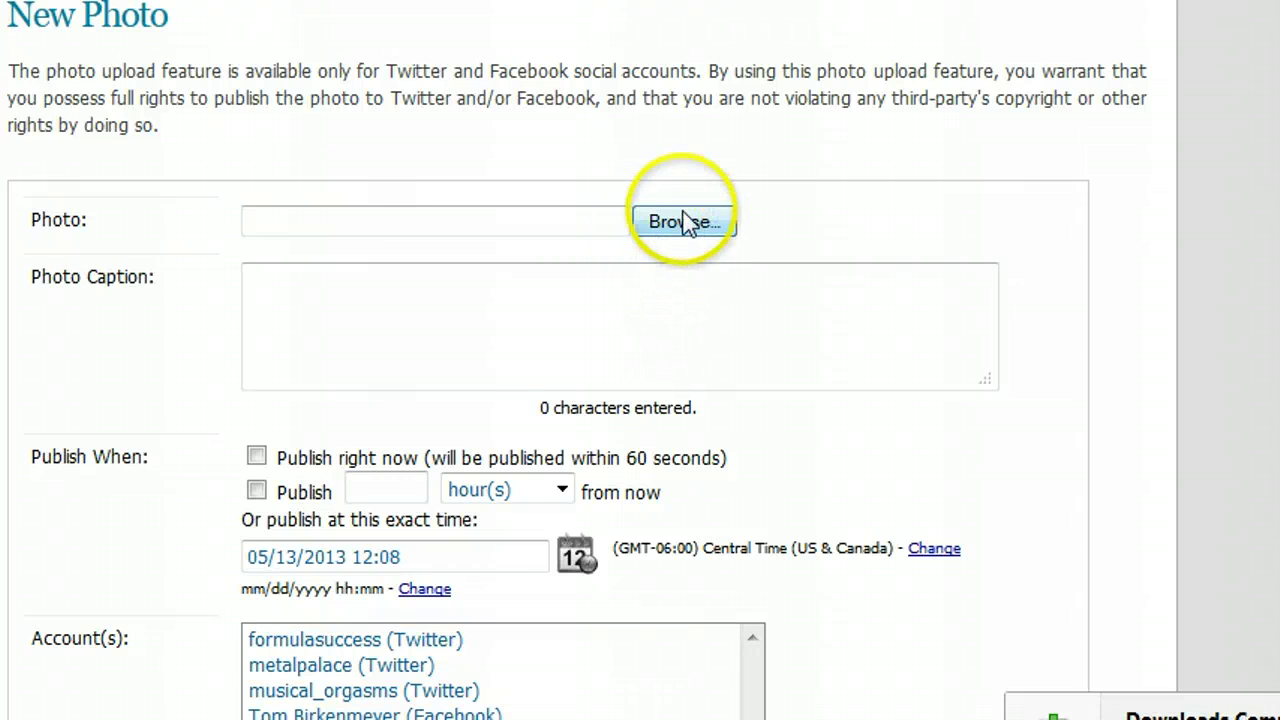
click(671, 240)
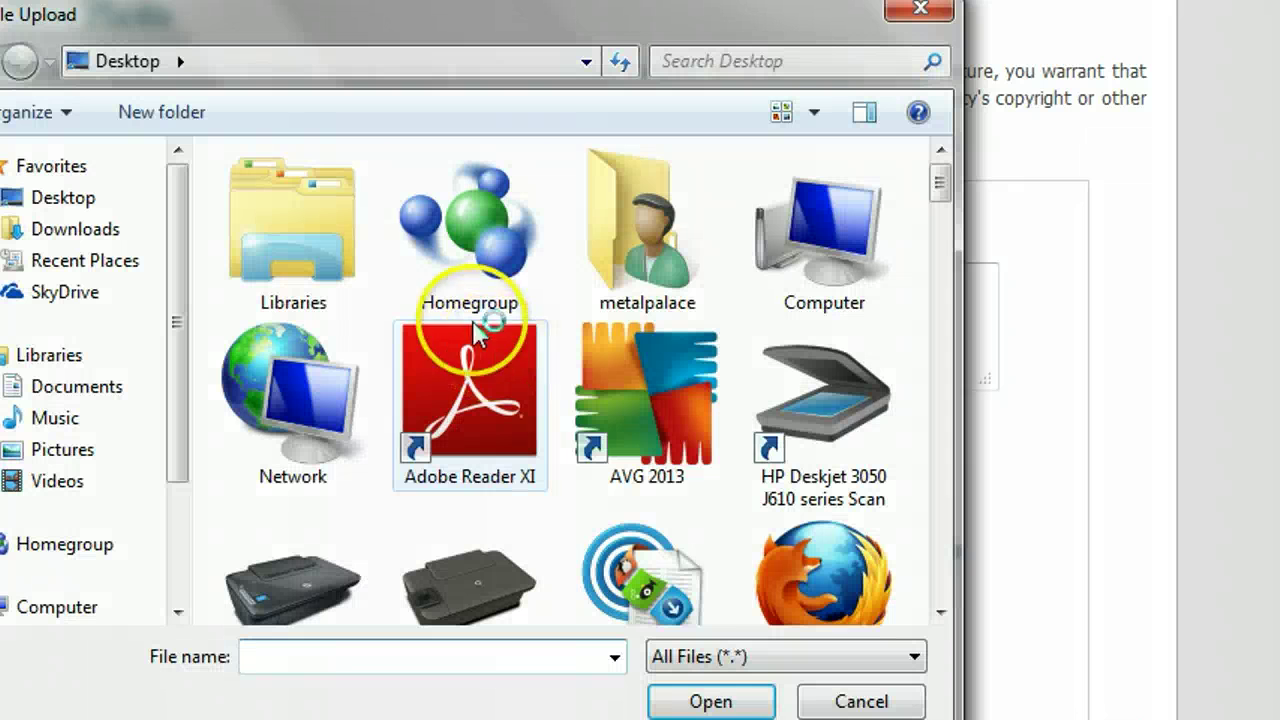
click(339, 227)
text(temp)
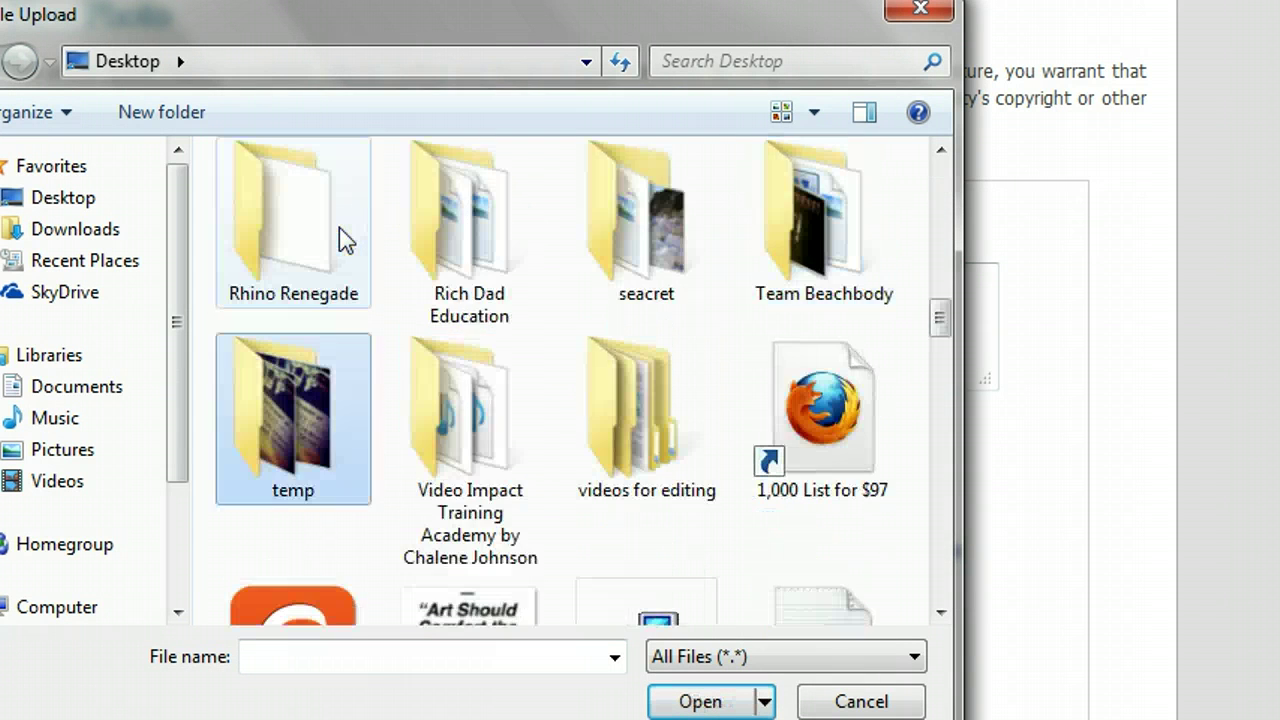
key(Return)
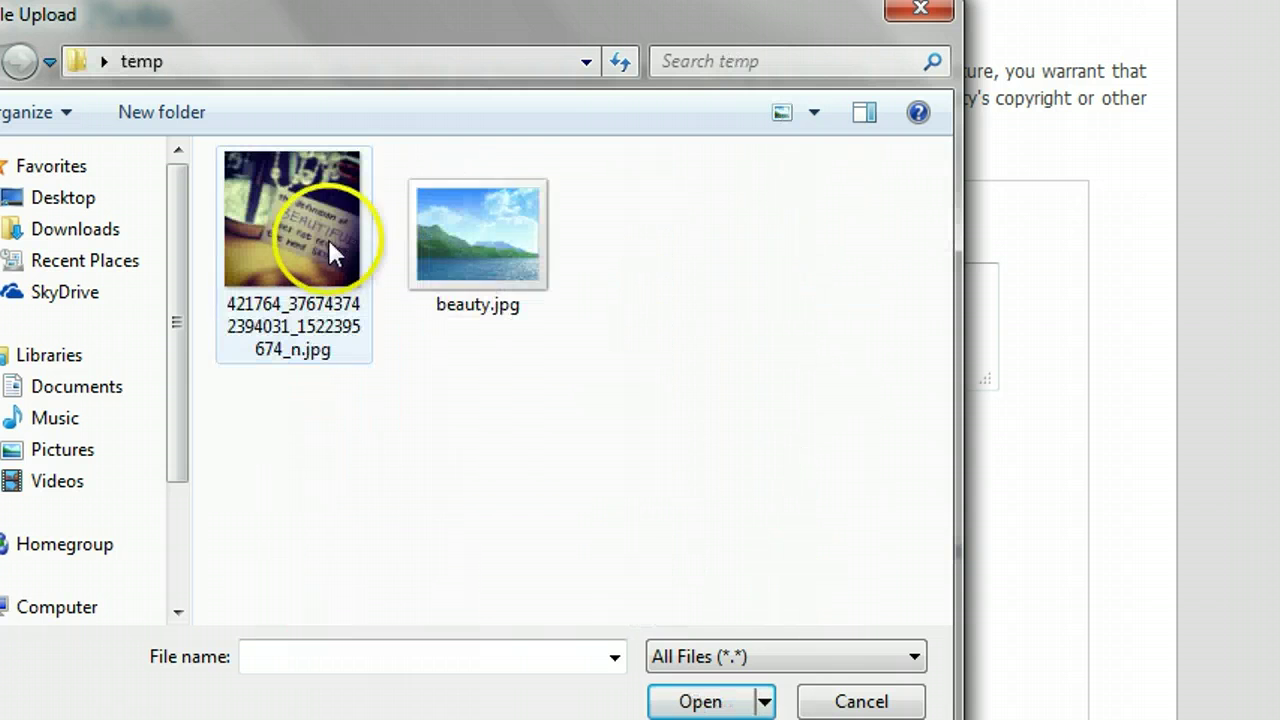
click(469, 238)
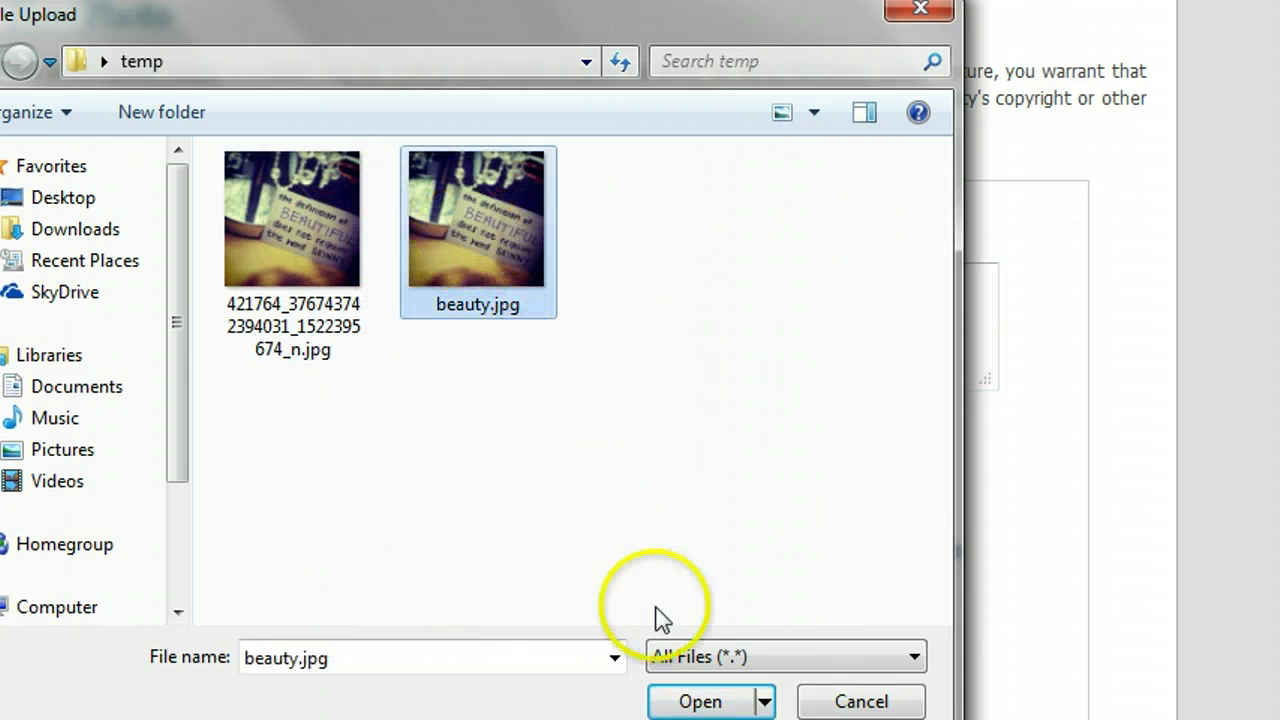
click(700, 701)
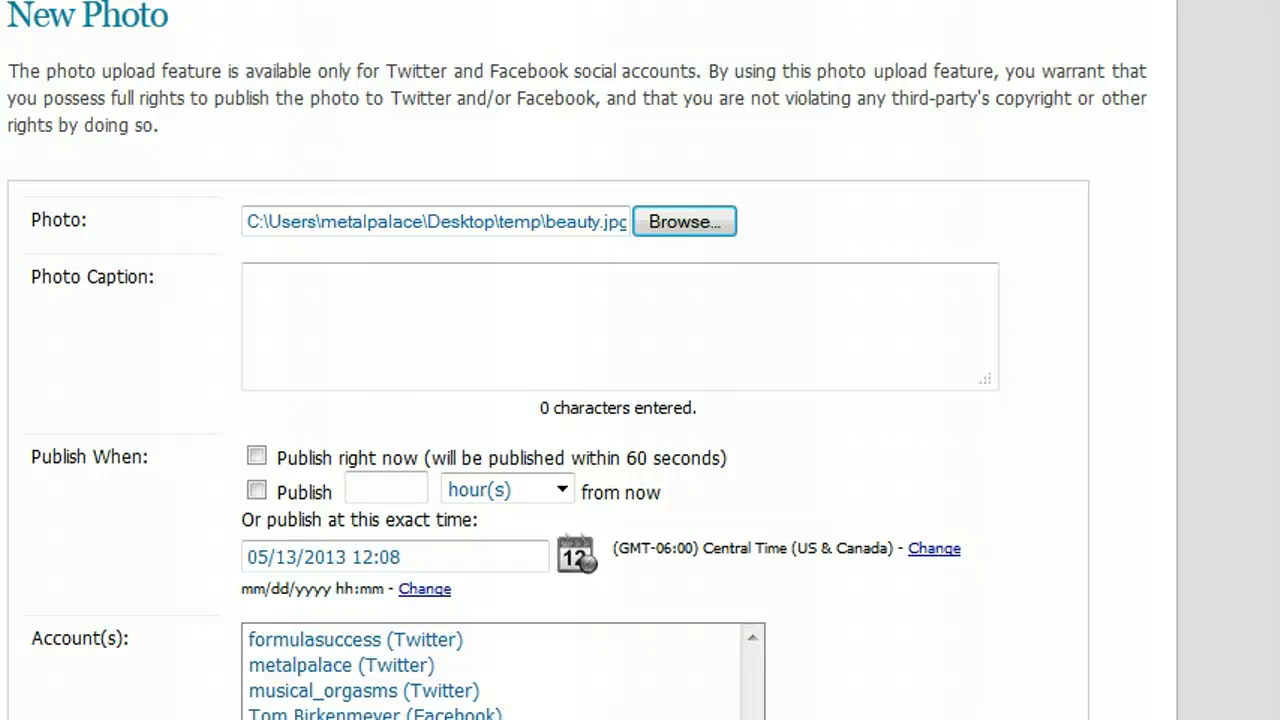
Enter the photo caption "What is YOUR definition of beautiful? Comment below.."
scroll(576, 158, down, 3)
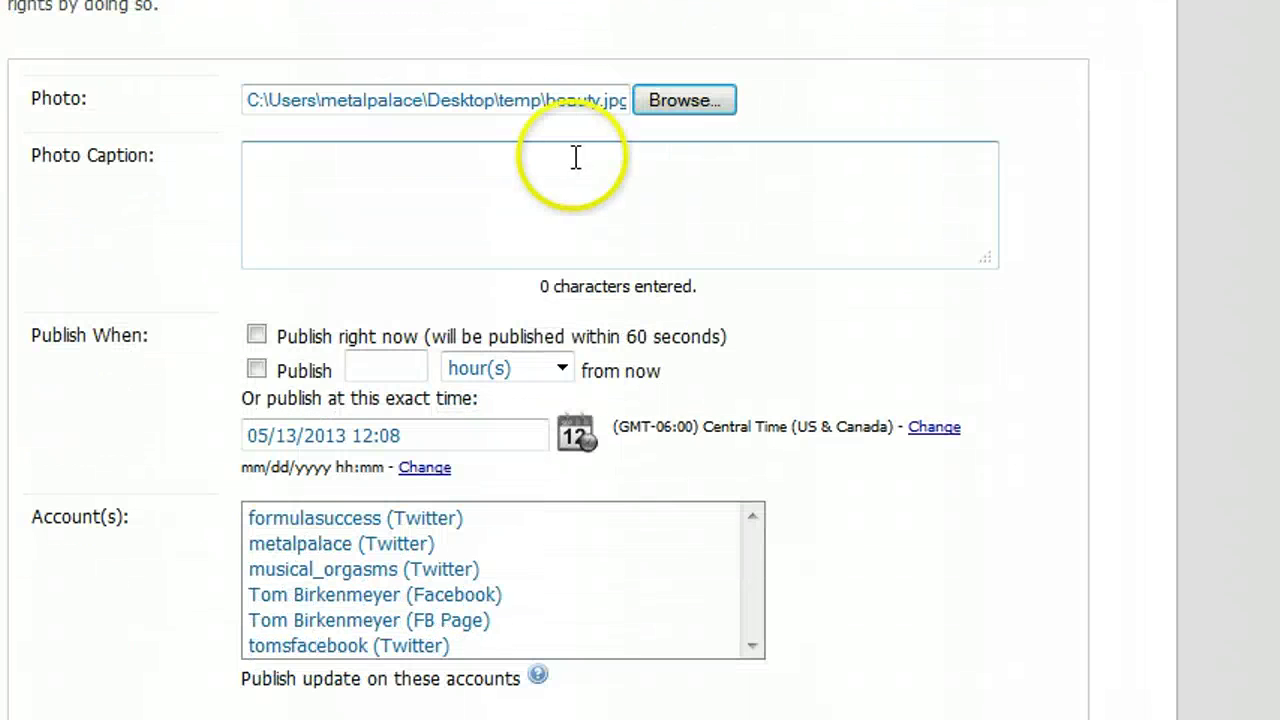
click(501, 186)
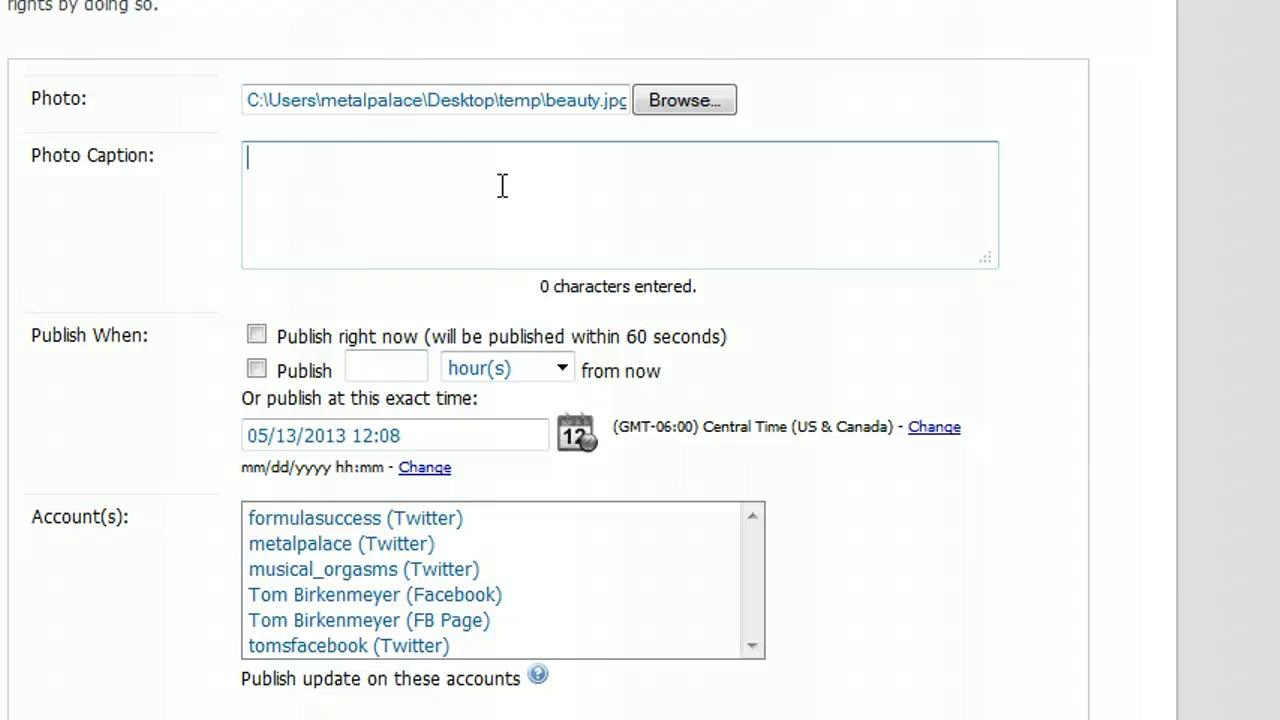
text(What is)
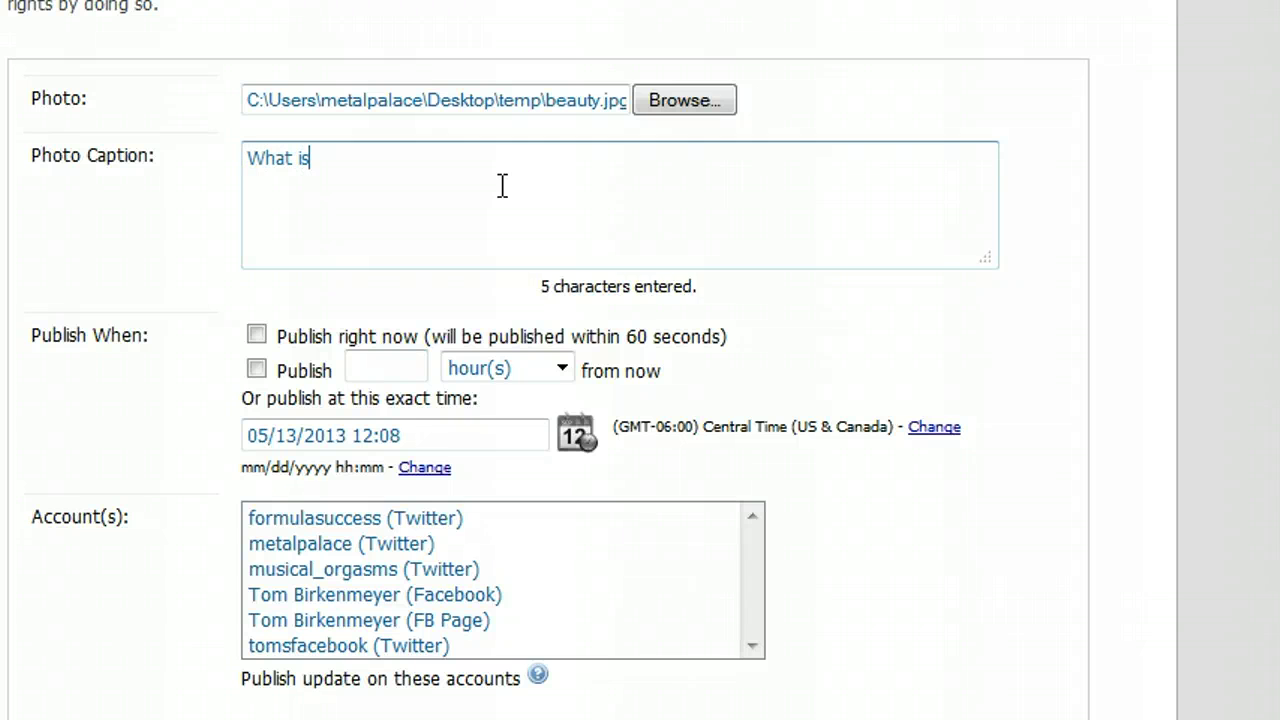
text( YOUR defini)
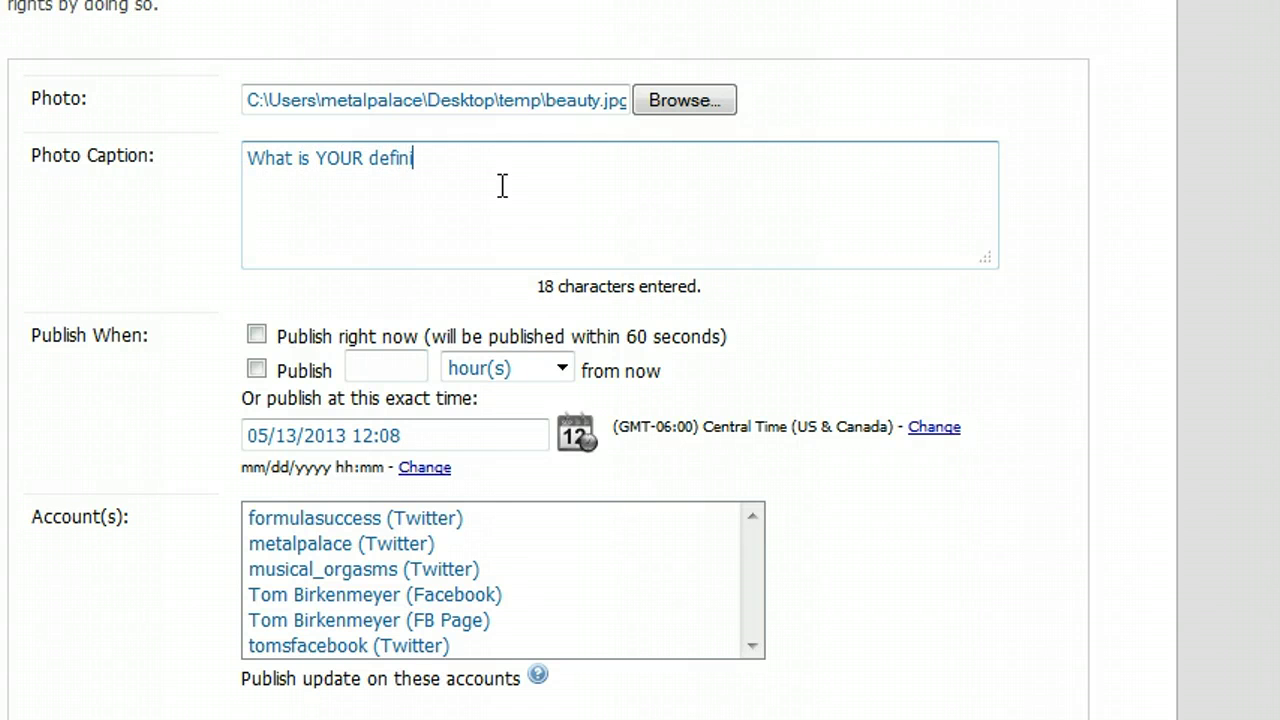
text(tion of beautiful)
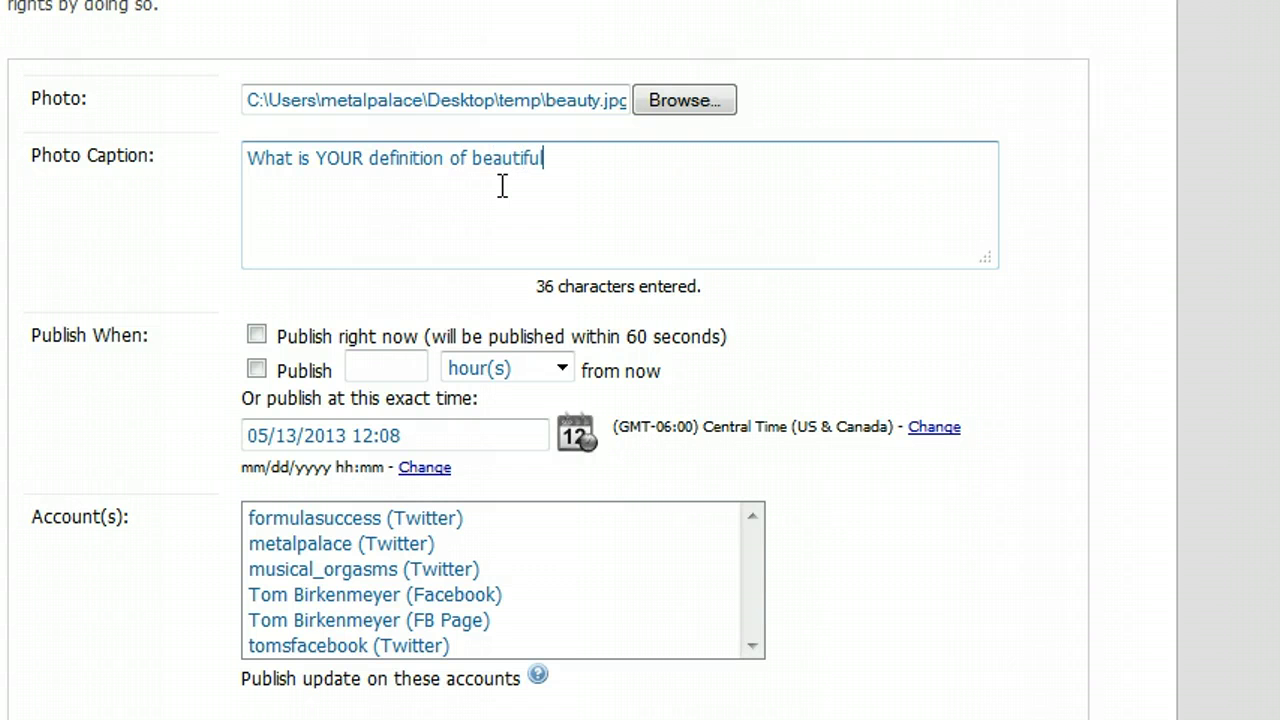
text(?  Comment below..)
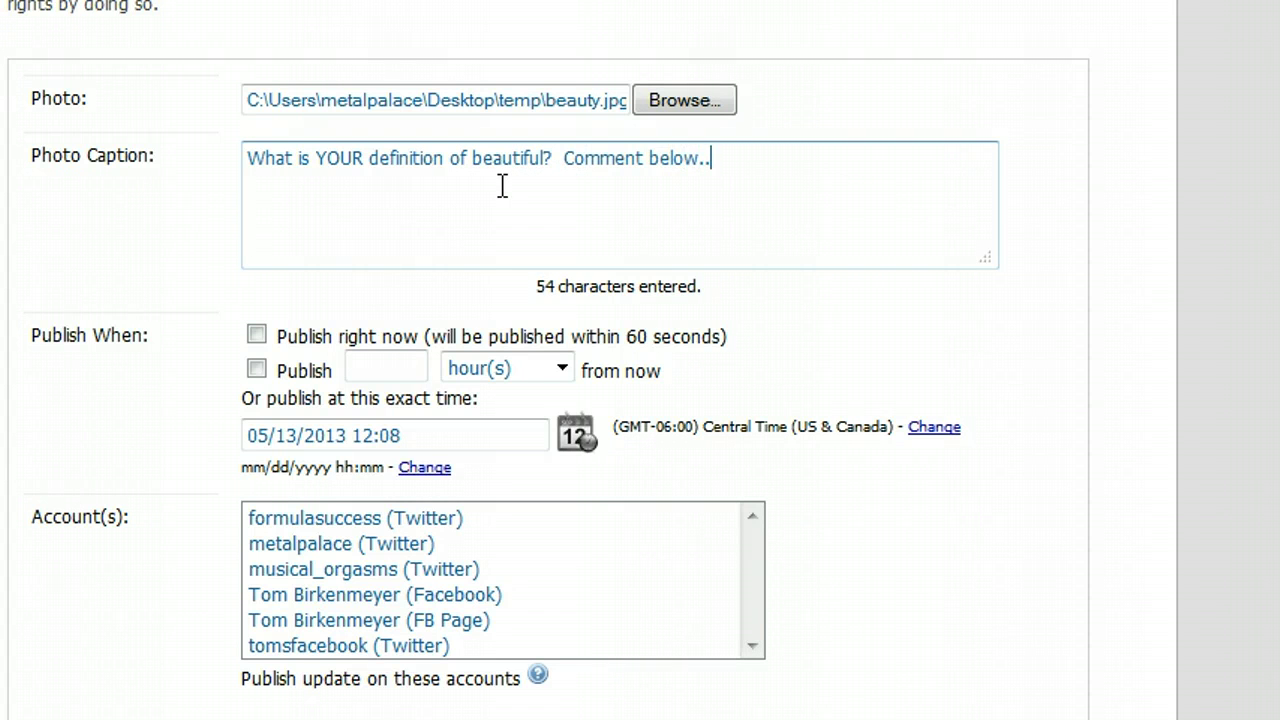
Schedule the captioned photo to publish 5 hours from now on the personal Facebook account and save it
scroll(548, 360, down, 2)
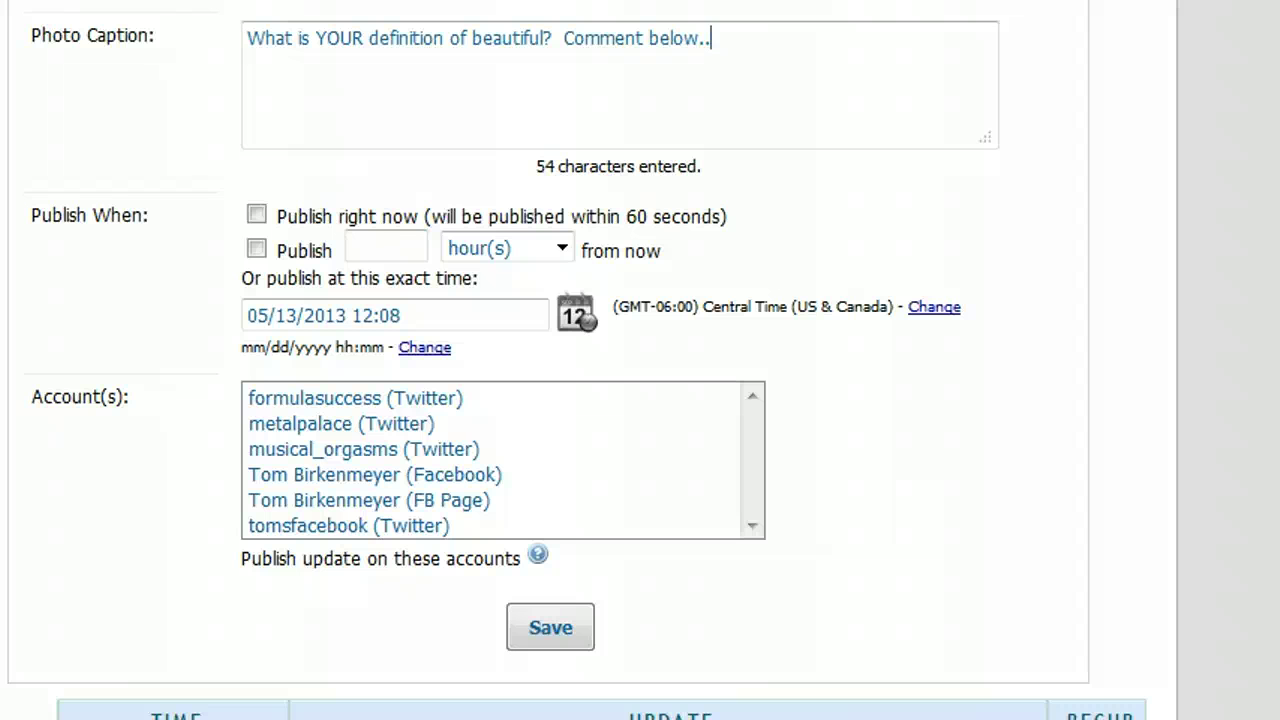
scroll(640, 360, down, 1)
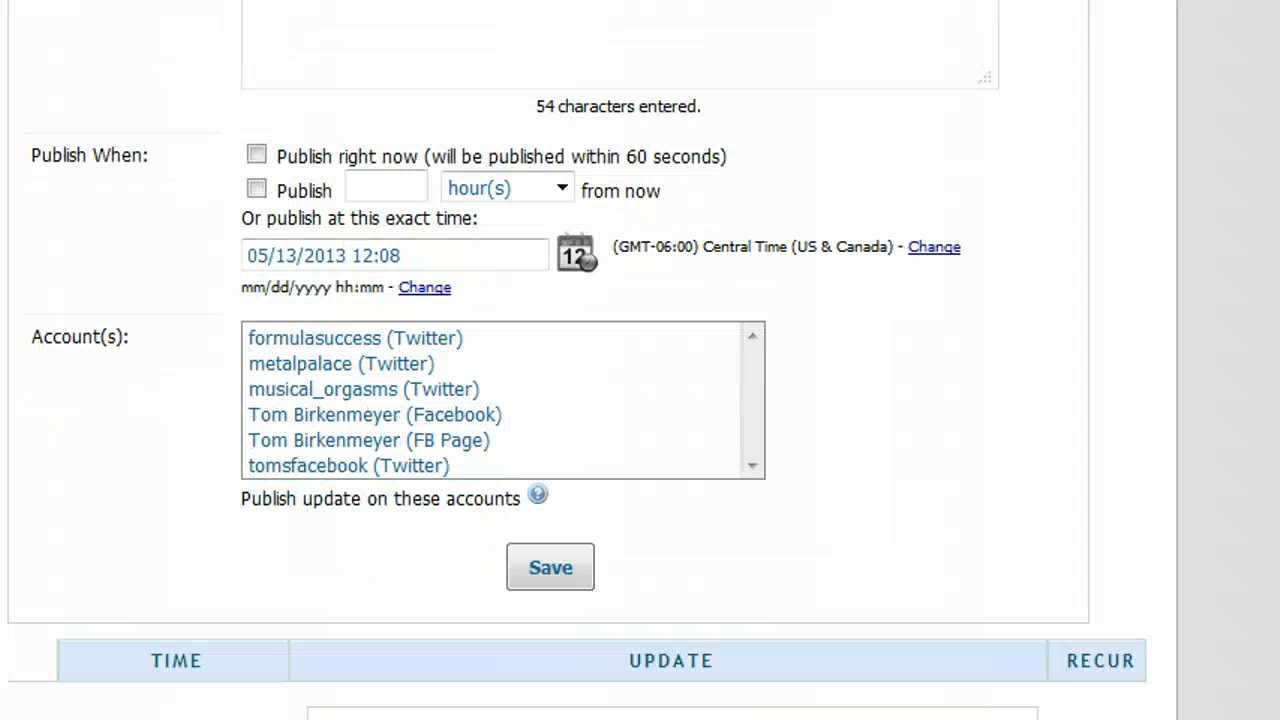
scroll(640, 360, down, 1)
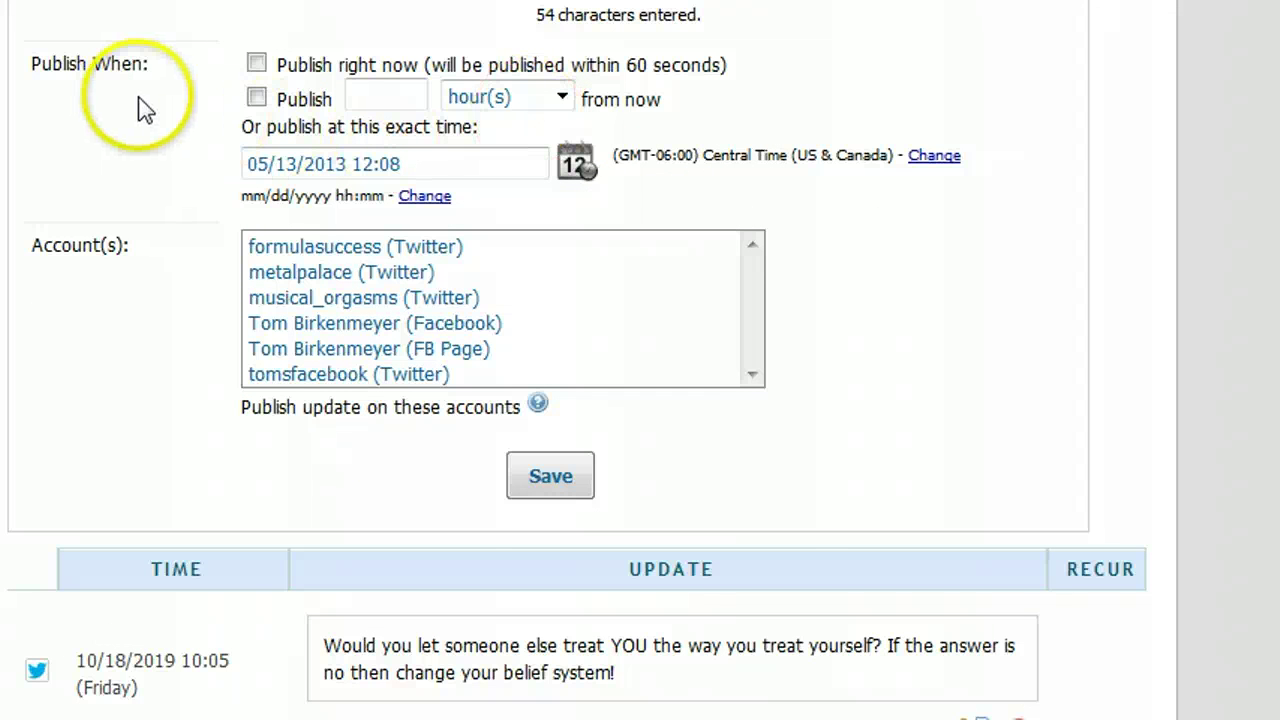
click(256, 101)
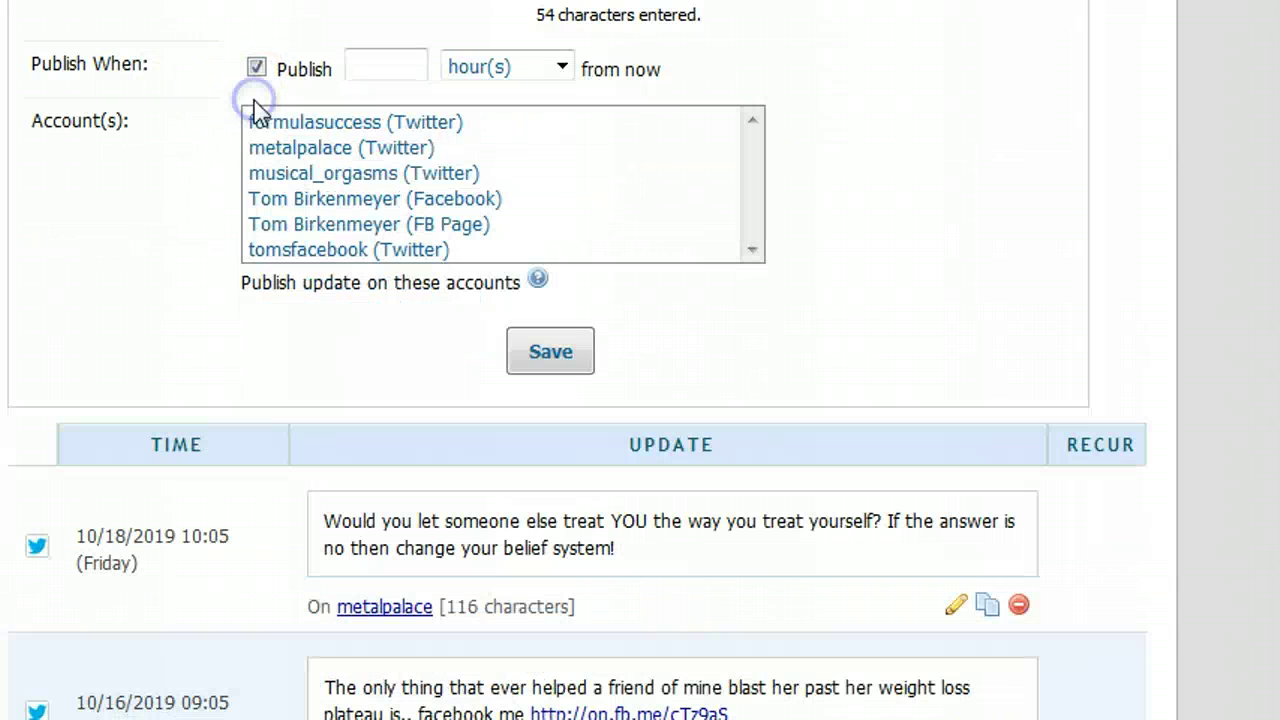
click(393, 69)
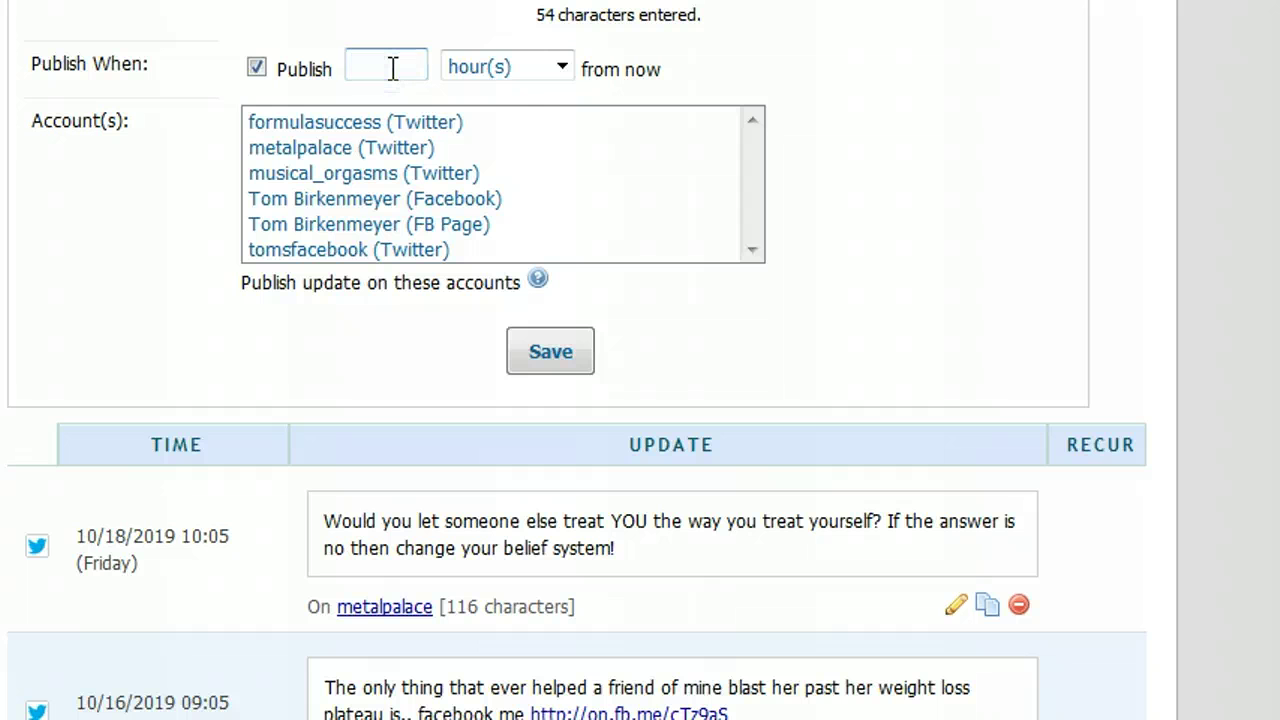
text(4)
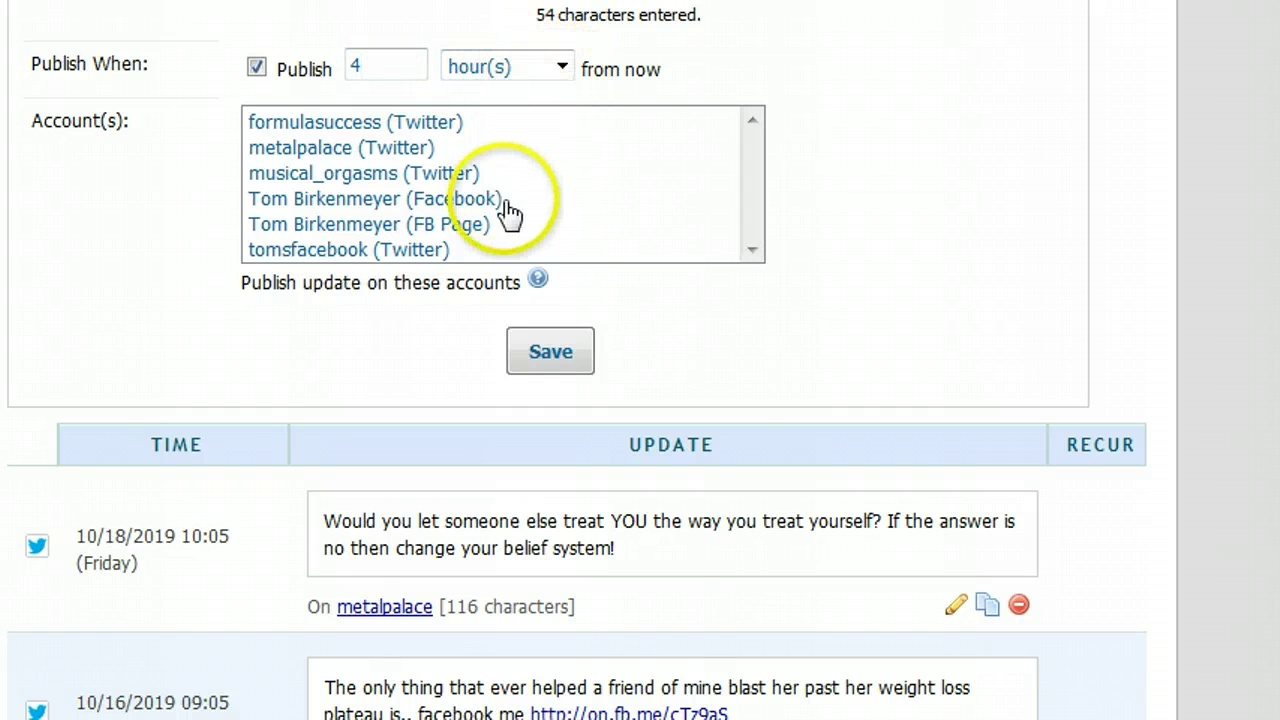
click(345, 63)
double_click(345, 63)
text(5)
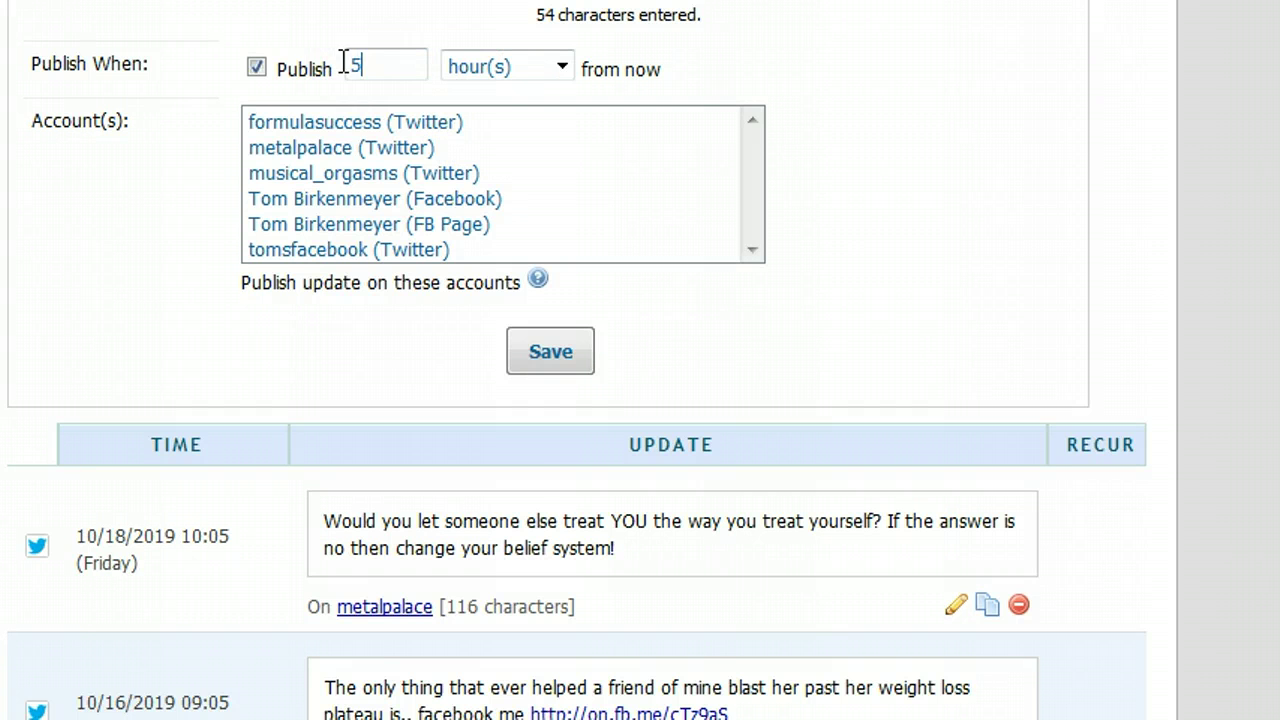
click(416, 200)
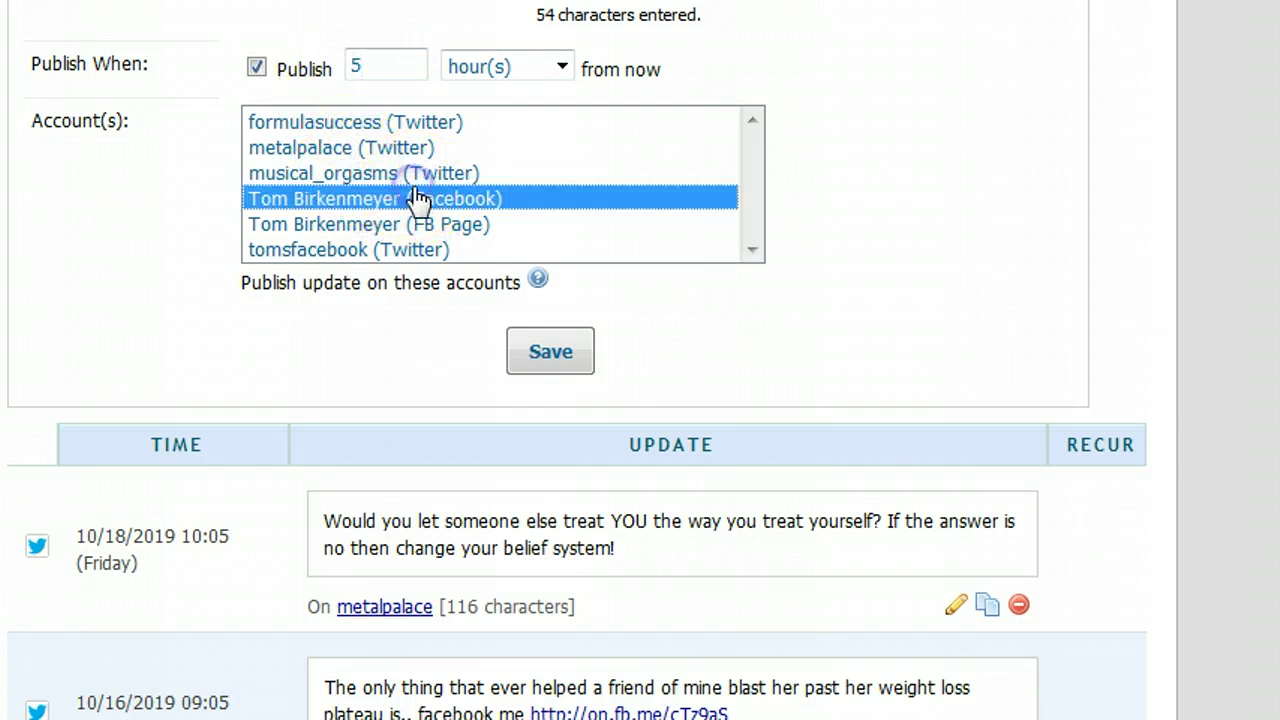
click(548, 358)
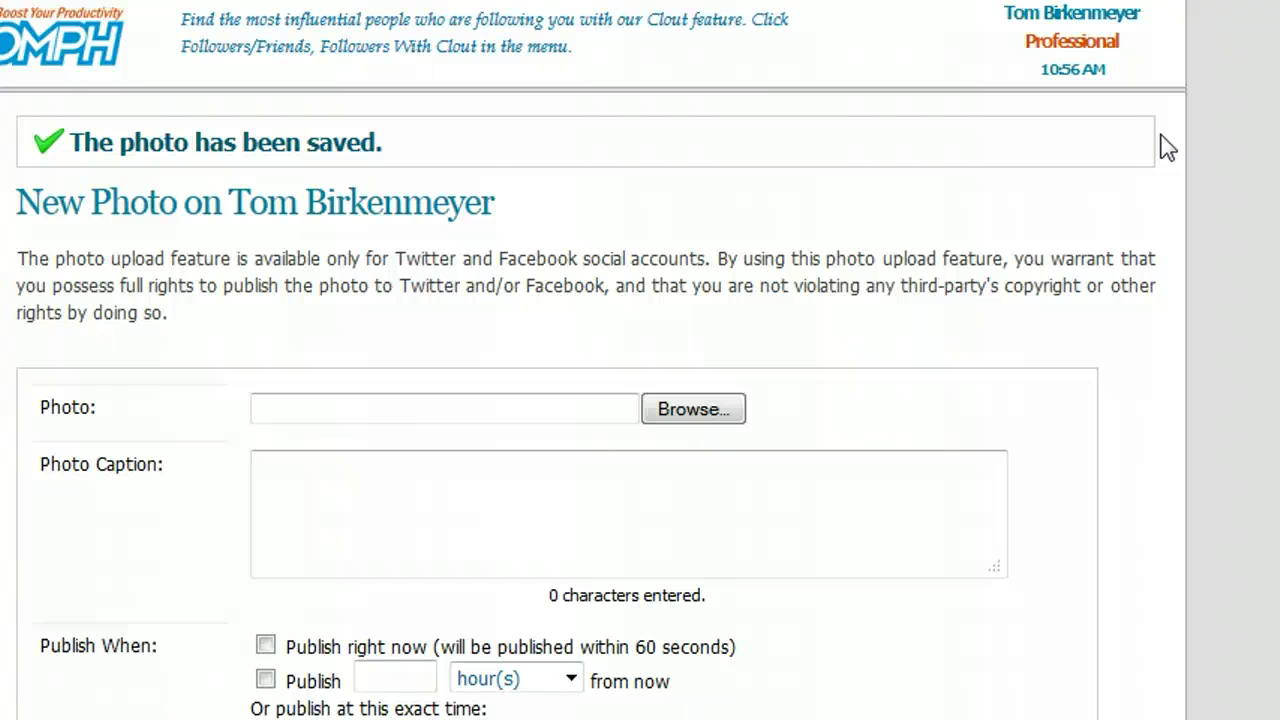
Switch to Notepad to view the posts kept in facebook.txt, and return to SocialOomph's New Photo form
key(alt+Tab)
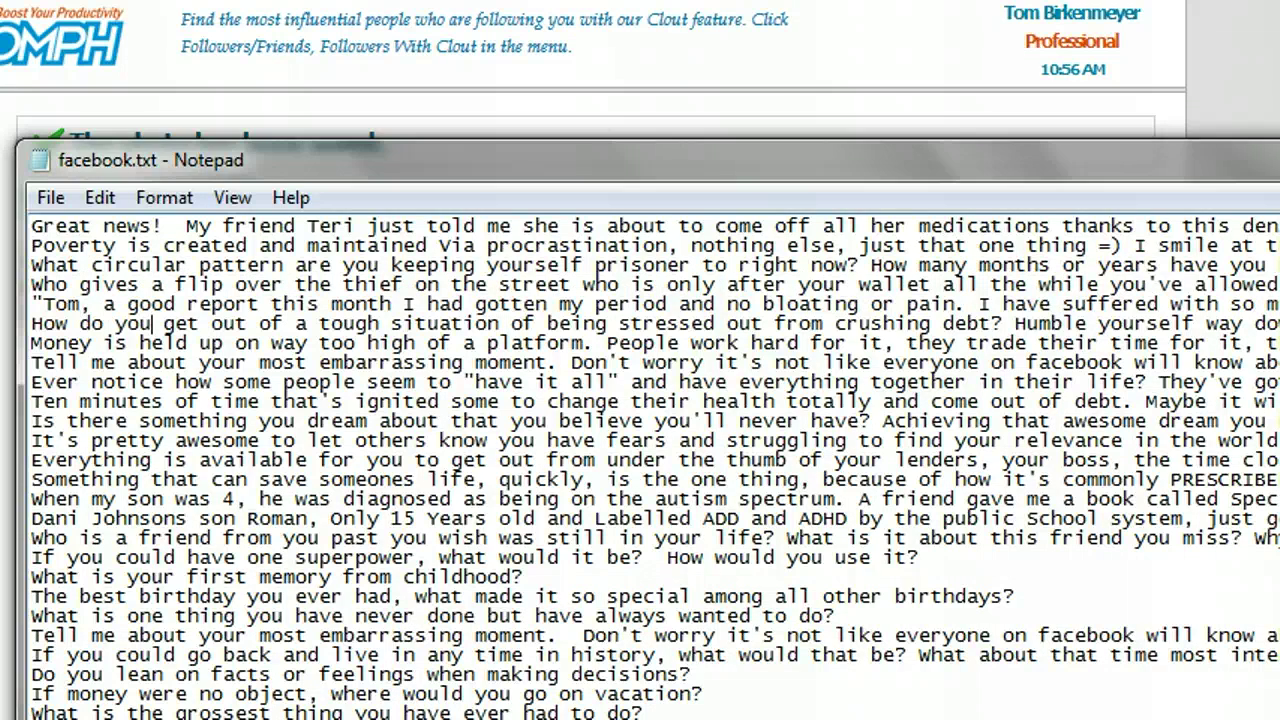
key(alt+Tab)
click(877, 515)
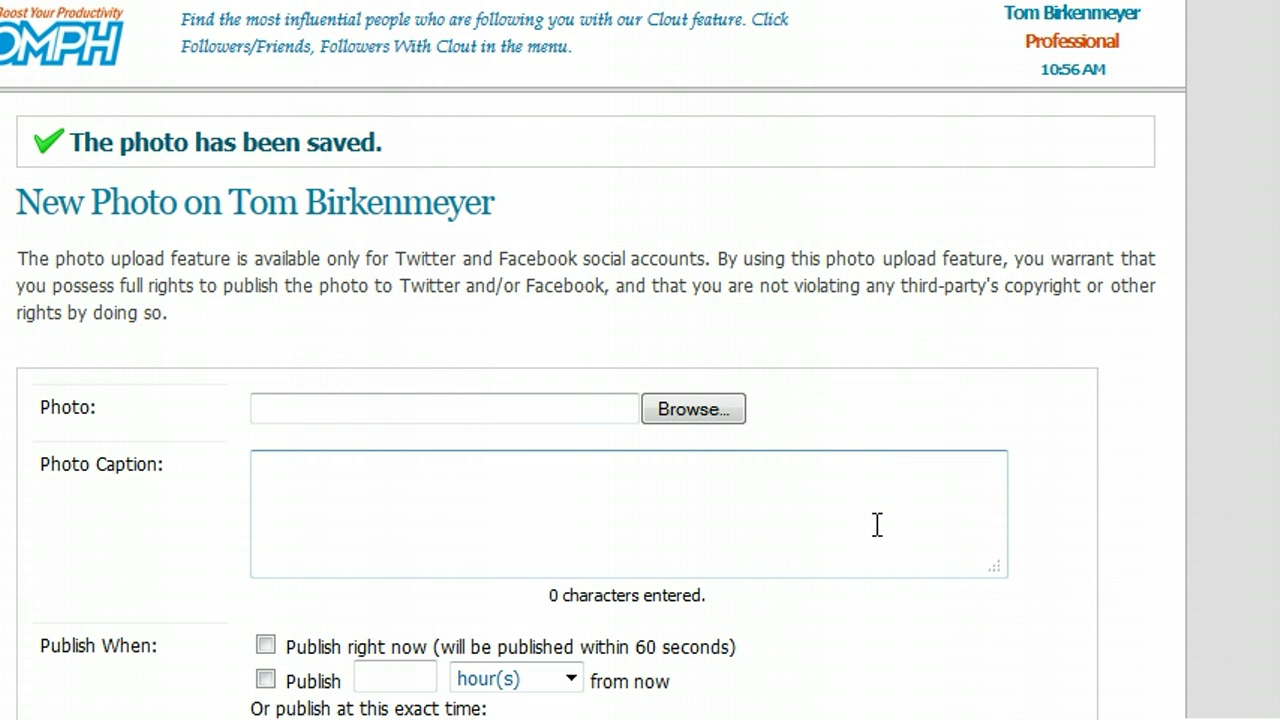
key(alt+Tab)
click(181, 581)
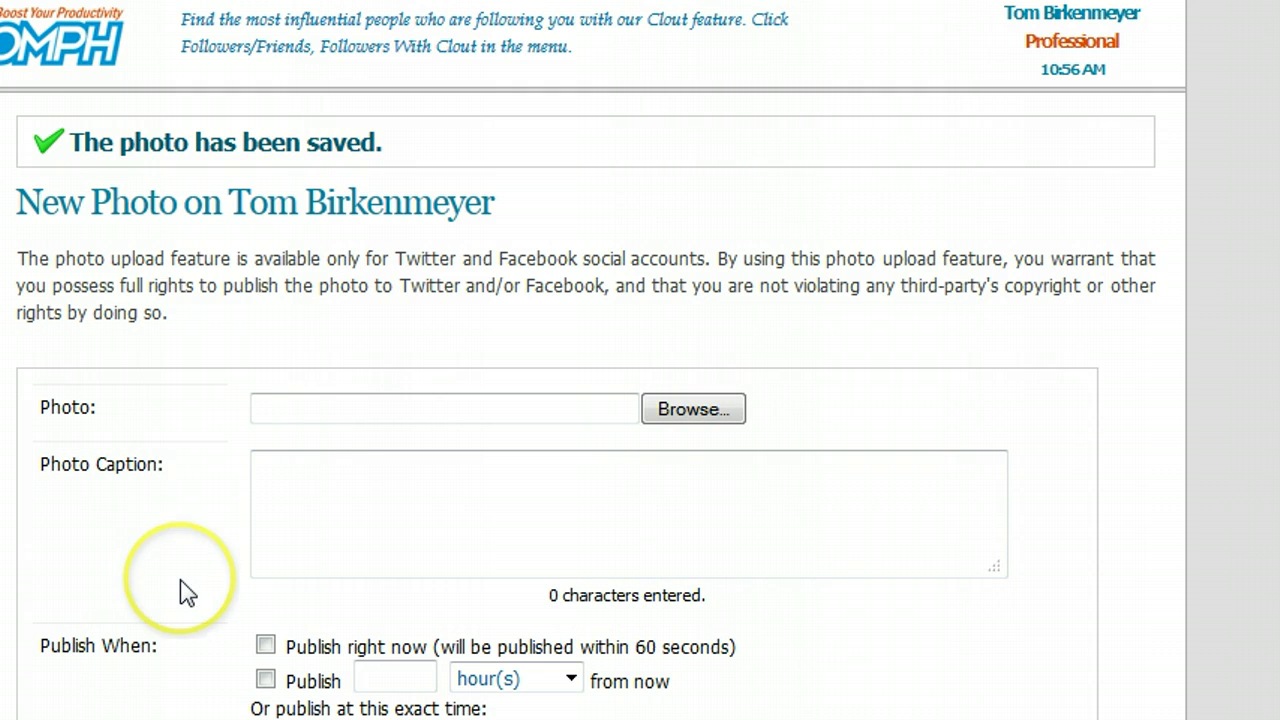